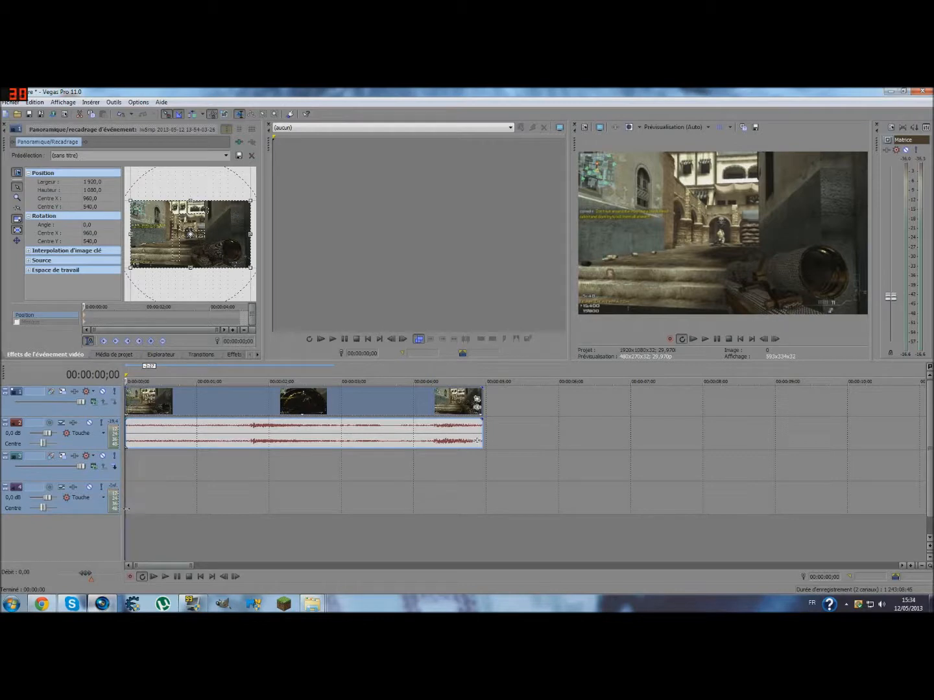
{"action": "left_click", "coordinate": [51, 604]}
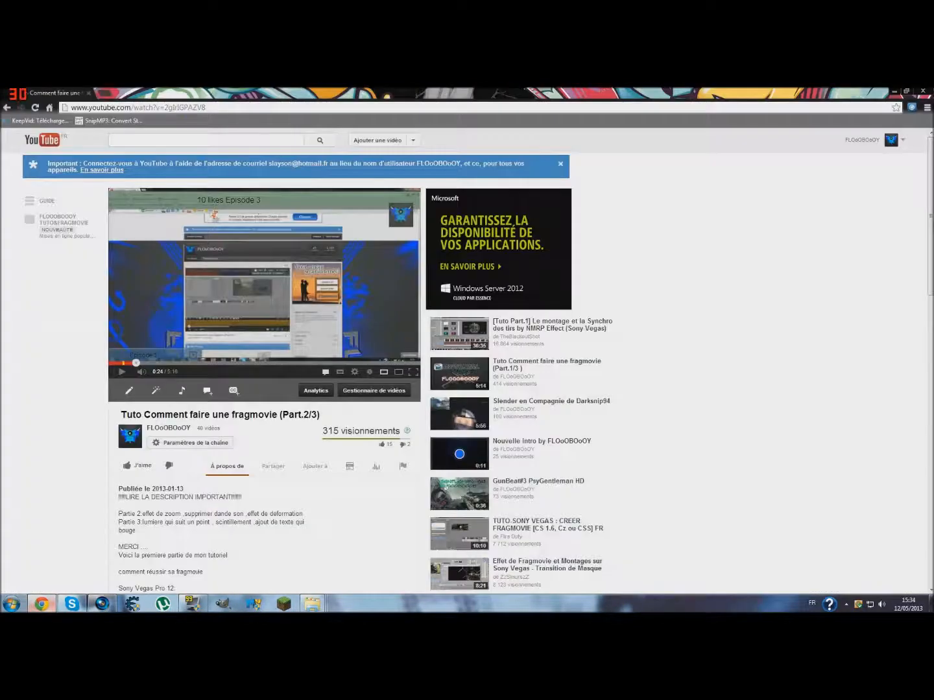
{"action": "key", "text": "alt+Tab"}
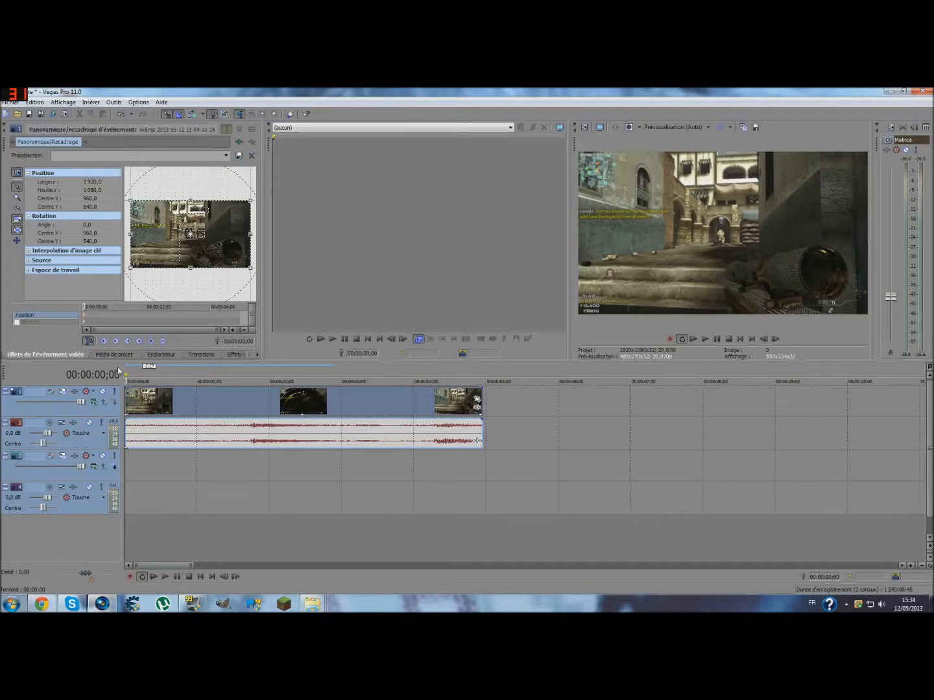
- Apply the Halo Sony effect with the Objectif 35 mm preset to the video clip and set its Teinte to 1,000
{"action": "left_click", "coordinate": [238, 354]}
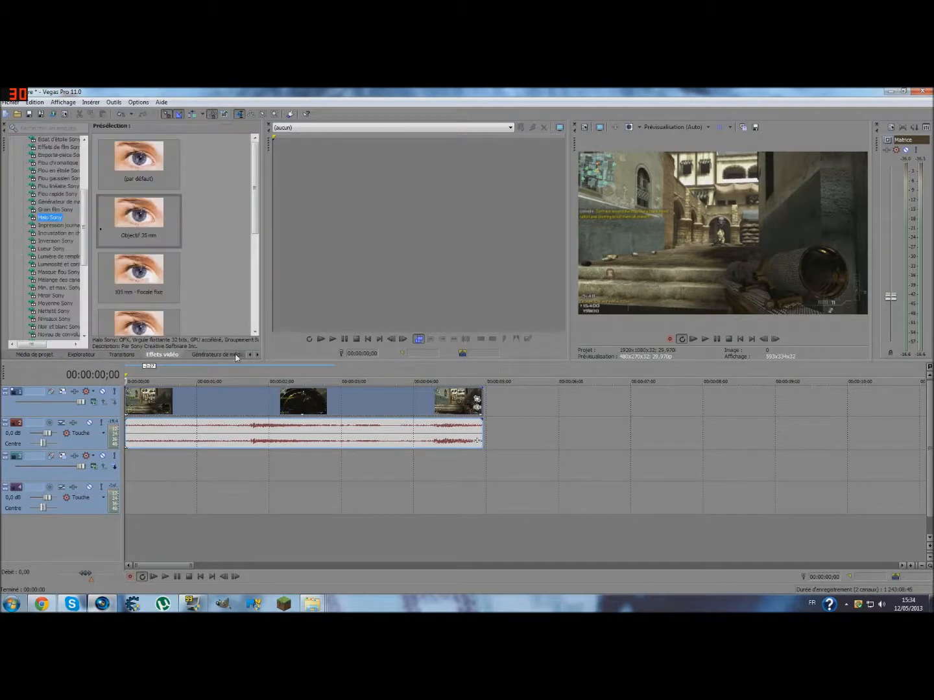
{"action": "left_click_drag", "start_coordinate": [122, 206], "coordinate": [163, 398]}
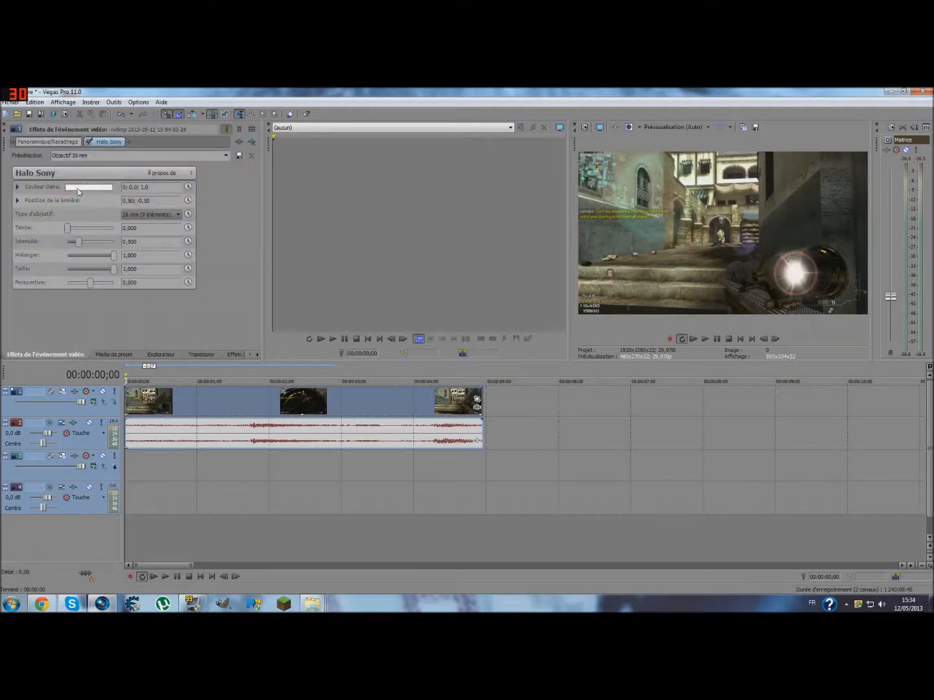
{"action": "left_click_drag", "start_coordinate": [68, 229], "coordinate": [116, 232]}
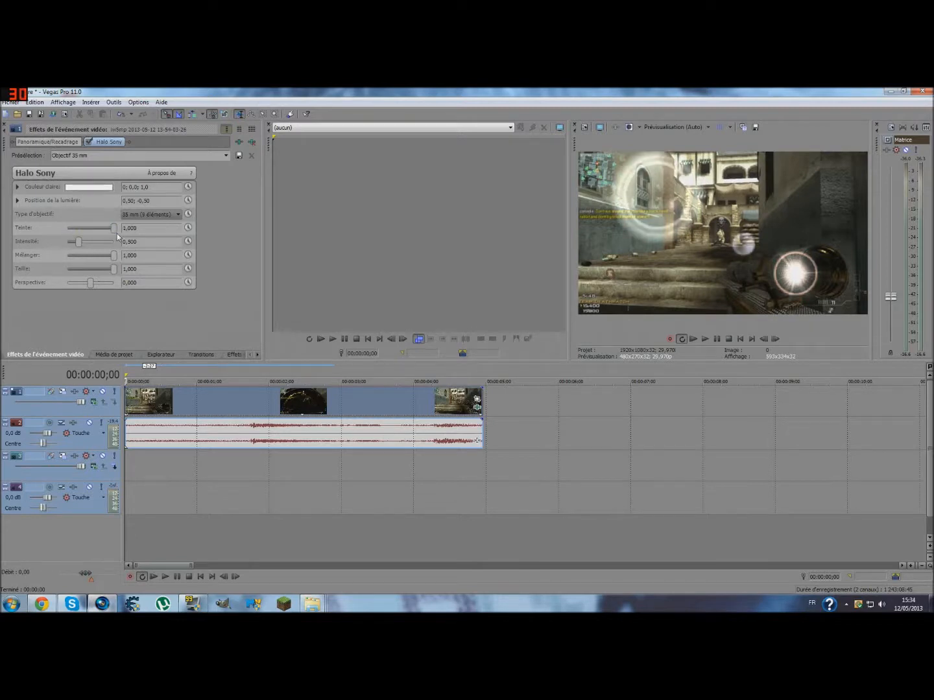
- Set the halo's light colour to saturated magenta, HSV 300; 1,0; 1,0
{"action": "left_click", "coordinate": [106, 190]}
{"action": "left_click", "coordinate": [82, 225]}
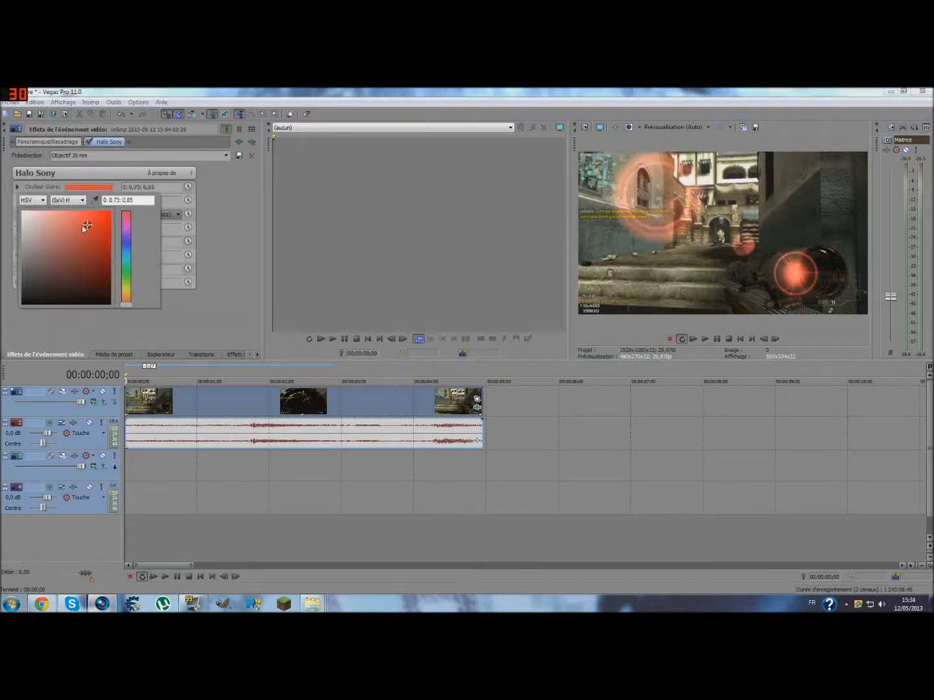
{"action": "left_click_drag", "start_coordinate": [89, 227], "coordinate": [118, 212]}
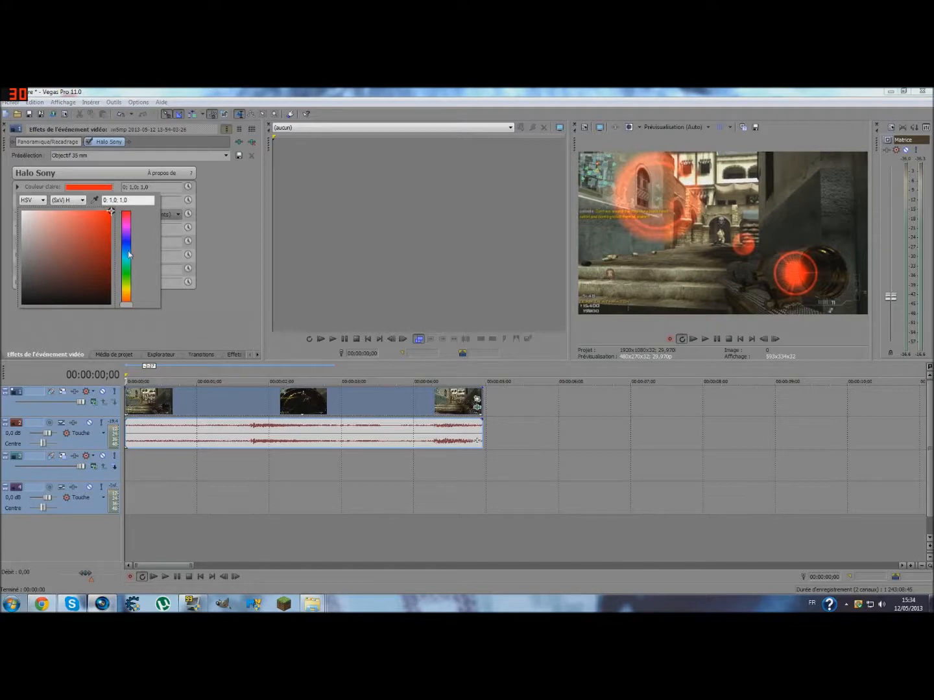
{"action": "left_click_drag", "start_coordinate": [128, 255], "coordinate": [127, 228]}
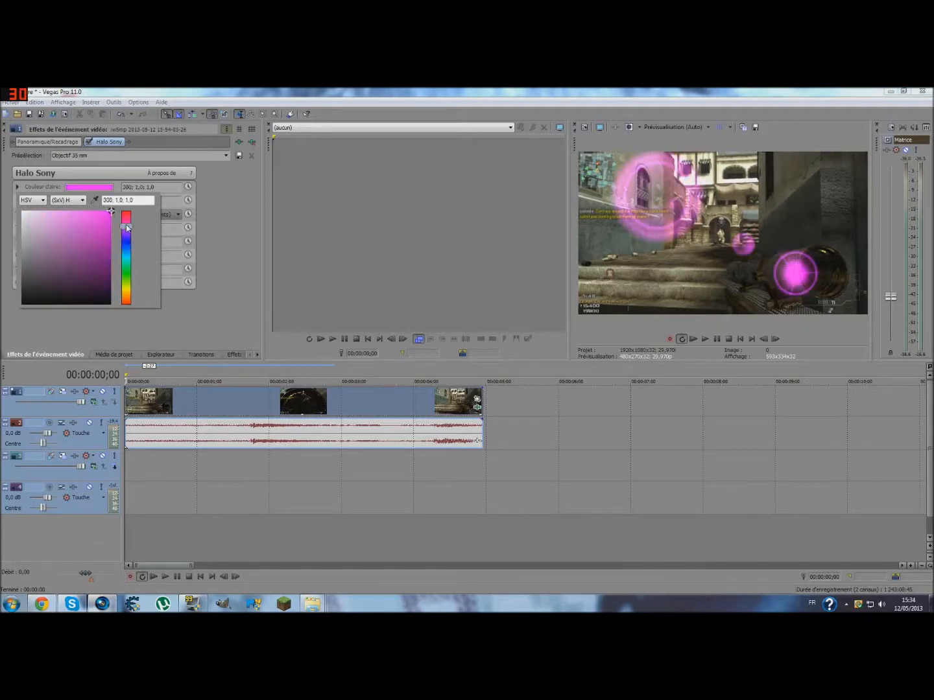
{"action": "left_click", "coordinate": [191, 324]}
- Set the halo's Intensité to 0,421, Mélanger to 0,653 and Perspective to 0,242
{"action": "left_click_drag", "start_coordinate": [78, 243], "coordinate": [154, 265]}
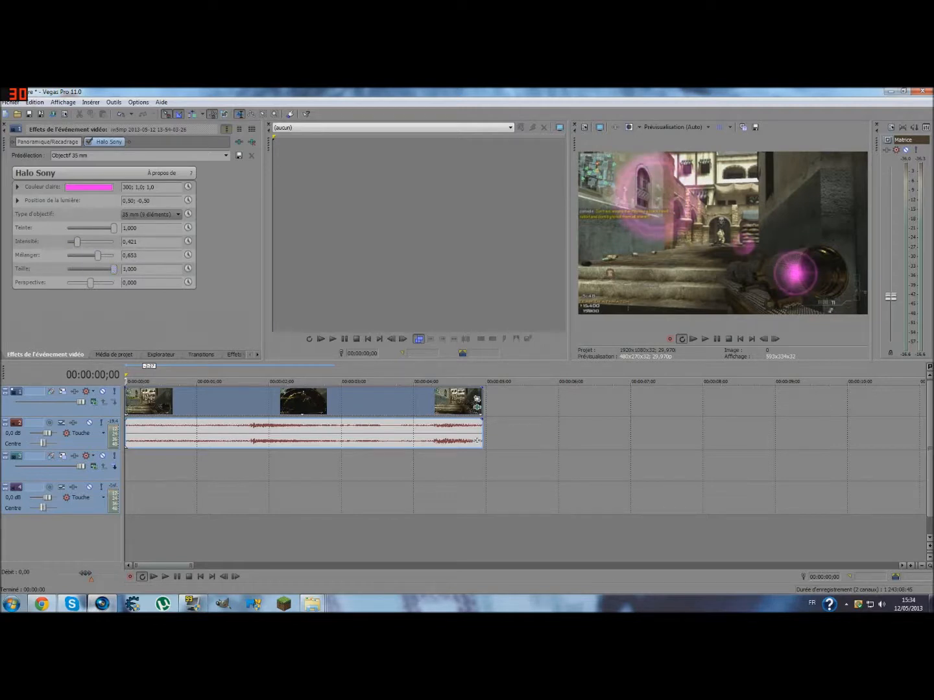
{"action": "mouse_move", "coordinate": [91, 283]}
{"action": "left_mouse_down"}
{"action": "mouse_move", "coordinate": [120, 284]}
{"action": "mouse_move", "coordinate": [84, 283]}
{"action": "mouse_move", "coordinate": [110, 283]}
{"action": "mouse_move", "coordinate": [96, 284]}
{"action": "left_mouse_up"}
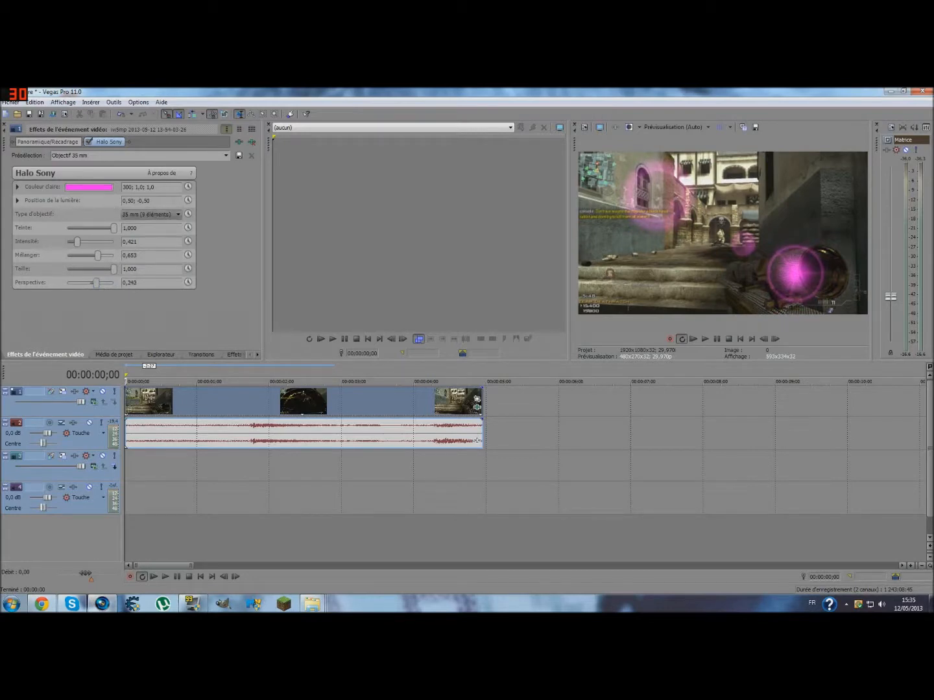
- Enable keyframe animation for the halo's light position and expand its position control
{"action": "left_click", "coordinate": [188, 201]}
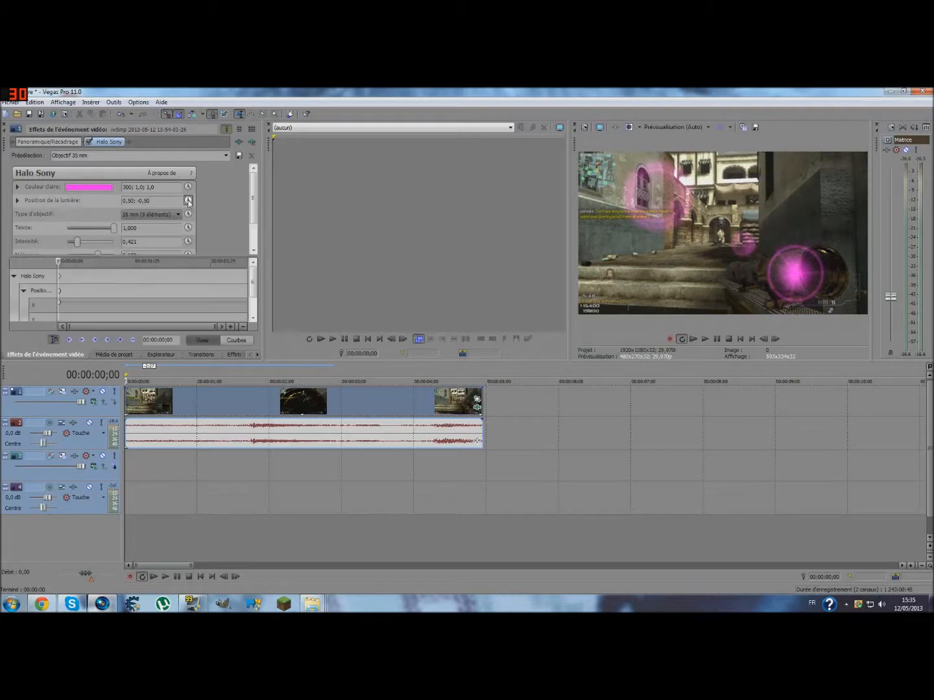
{"action": "left_click", "coordinate": [18, 202]}
{"action": "left_click_drag", "start_coordinate": [256, 195], "coordinate": [256, 207]}
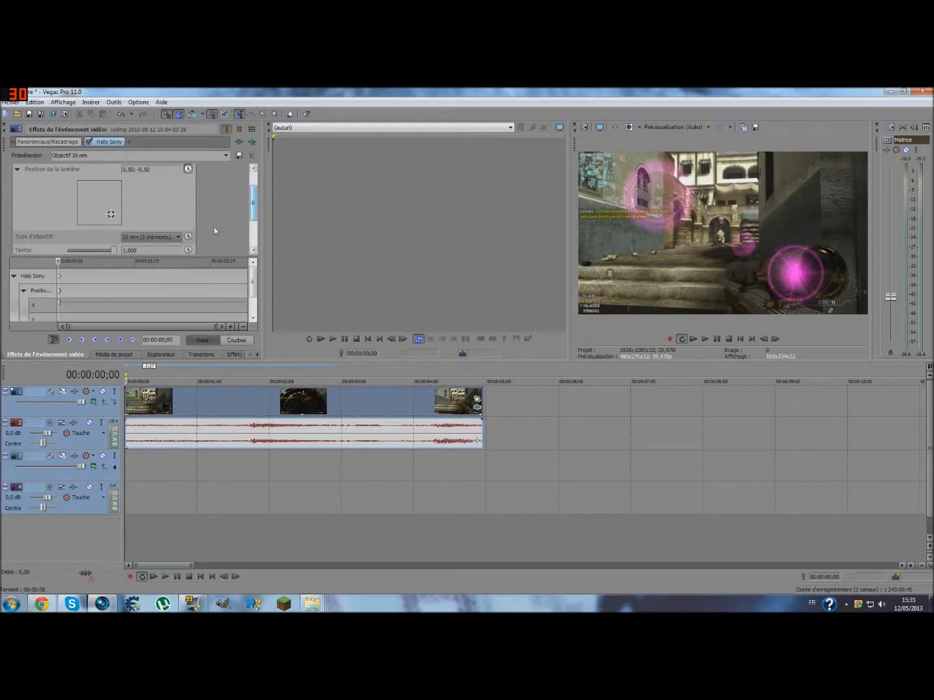
{"action": "left_click", "coordinate": [54, 340]}
{"action": "left_click", "coordinate": [54, 340]}
- Place the light on the scope lens, at 0,62; -0,46 on frame 0 and 0,72; -0,50 on frame 1
{"action": "left_click_drag", "start_coordinate": [110, 215], "coordinate": [114, 215]}
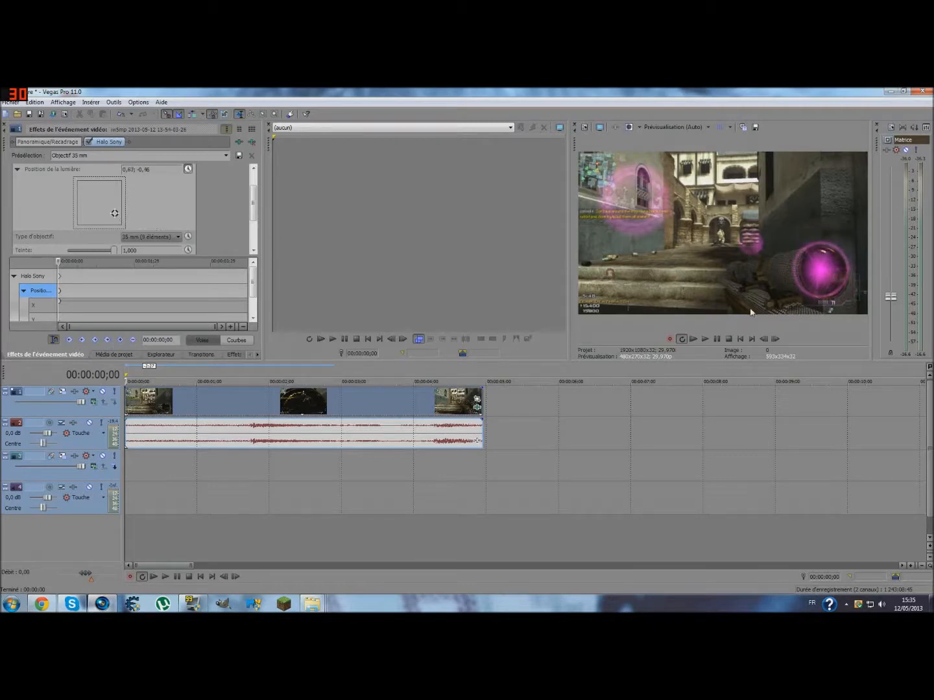
{"action": "left_click", "coordinate": [775, 338]}
{"action": "left_click_drag", "start_coordinate": [115, 214], "coordinate": [116, 216]}
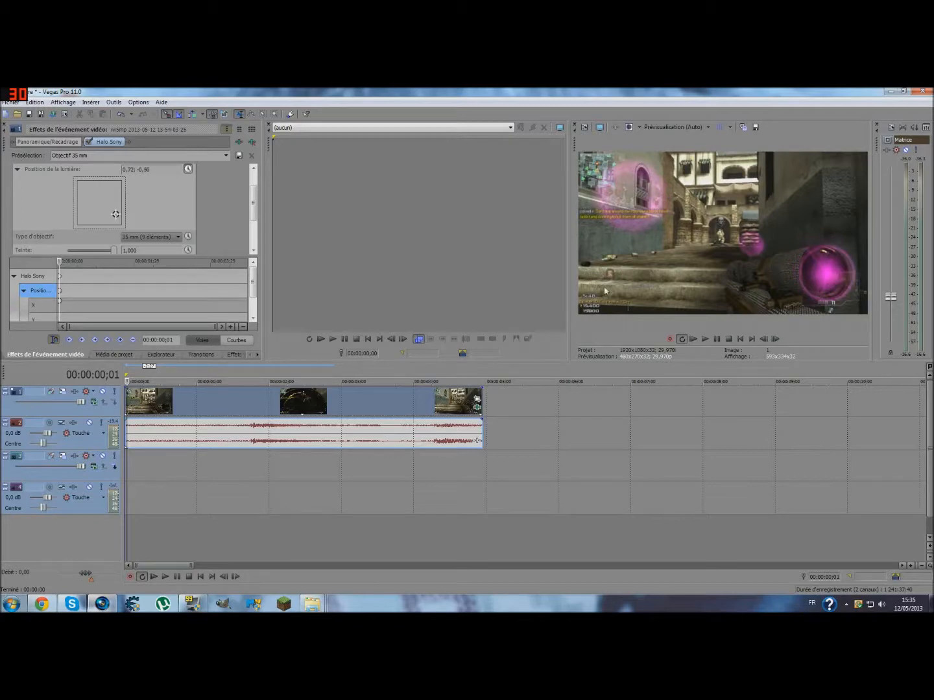
- Add a light position keyframe at 00:00:00;10 with the halo on the scope lens, at 0,72; -0,50
{"action": "left_click", "coordinate": [776, 338]}
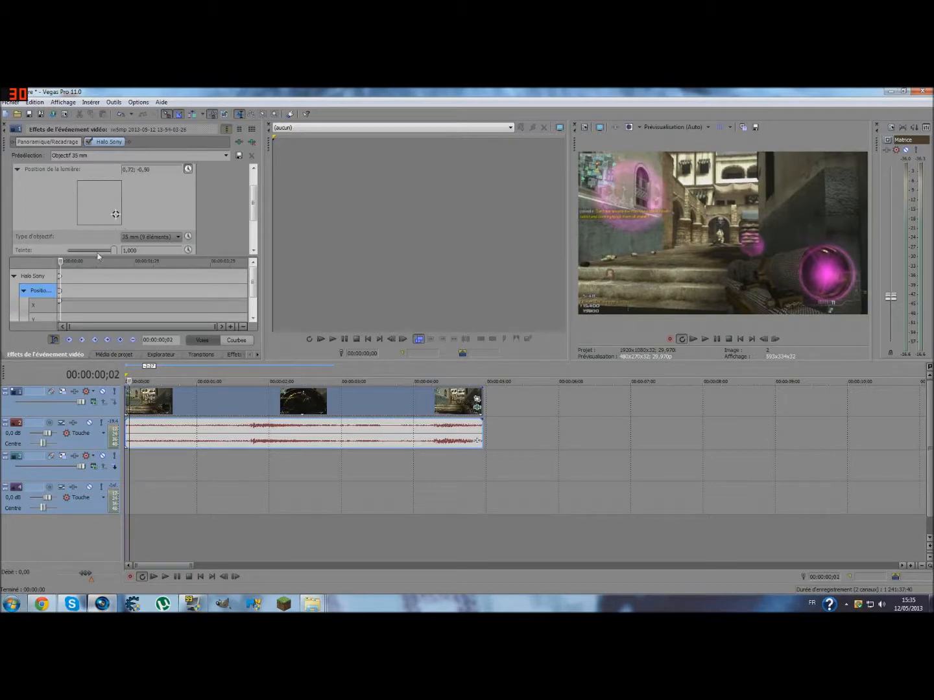
{"action": "left_click", "coordinate": [776, 339]}
{"action": "left_click", "coordinate": [775, 339]}
{"action": "left_click", "coordinate": [776, 339]}
{"action": "left_click", "coordinate": [776, 338]}
{"action": "left_click", "coordinate": [775, 339]}
{"action": "left_click", "coordinate": [776, 339]}
{"action": "left_click", "coordinate": [775, 338]}
{"action": "left_click", "coordinate": [776, 339]}
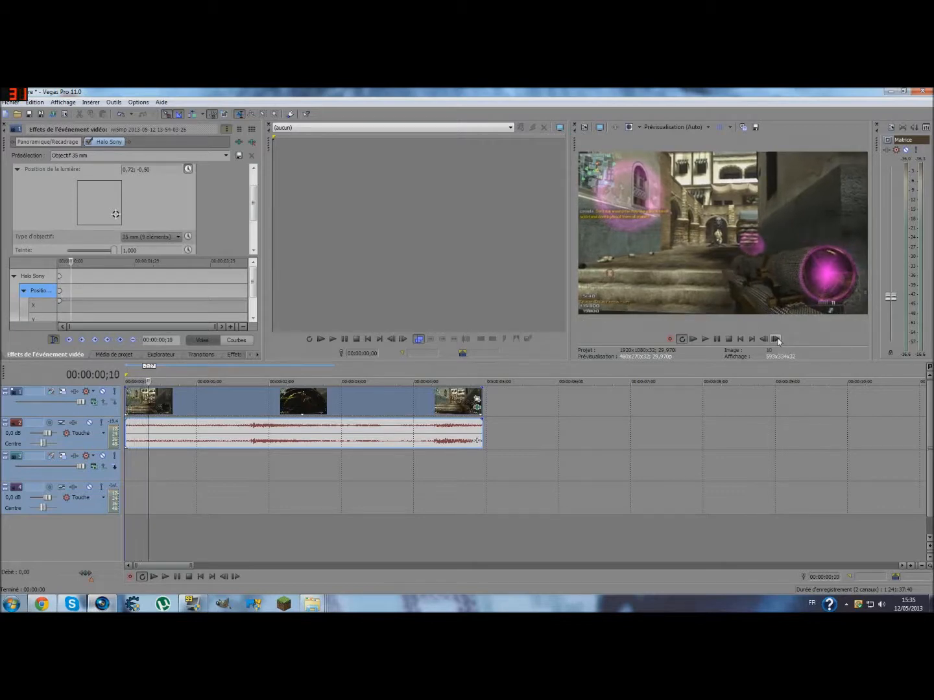
{"action": "left_click", "coordinate": [764, 338]}
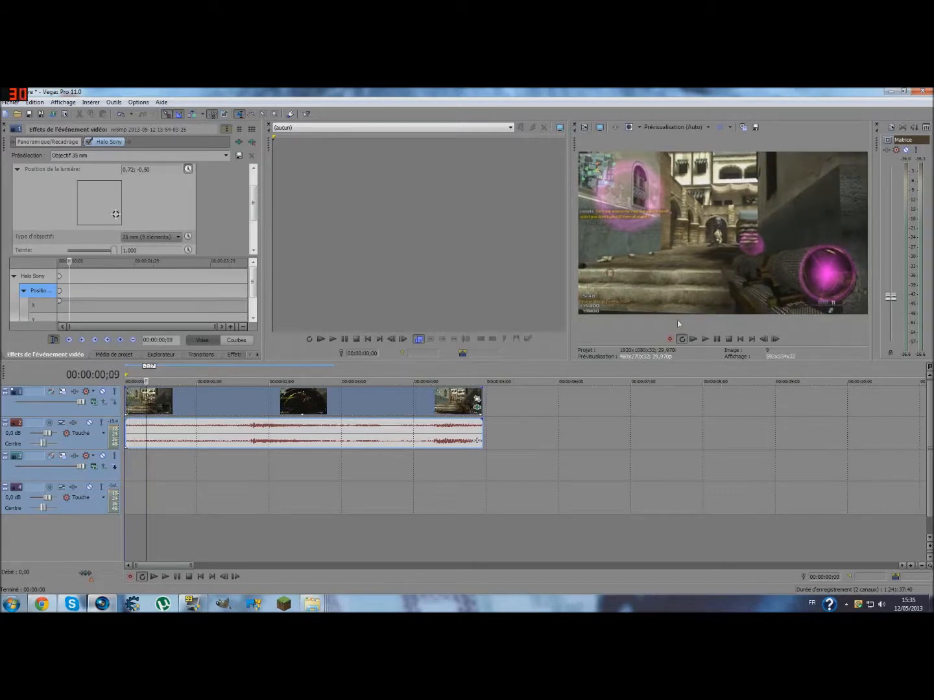
{"action": "left_click", "coordinate": [777, 339]}
{"action": "left_click_drag", "start_coordinate": [116, 214], "coordinate": [117, 216]}
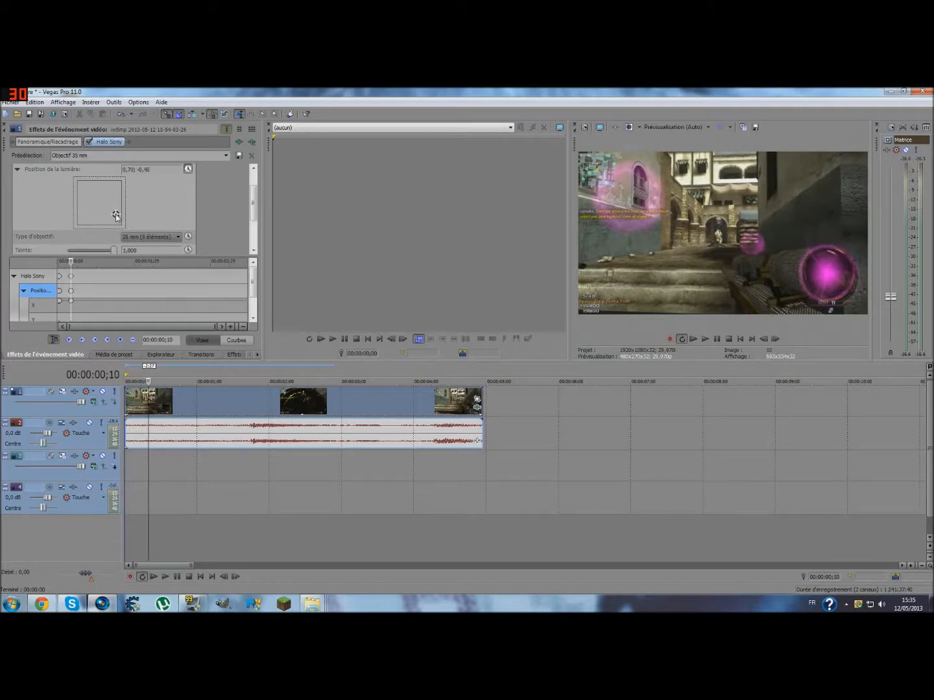
- Keyframe the light position to follow the scope, at 0,74; -0,52 on frame 11 and 0,74; -0,54 on frame 12
{"action": "left_click", "coordinate": [777, 339]}
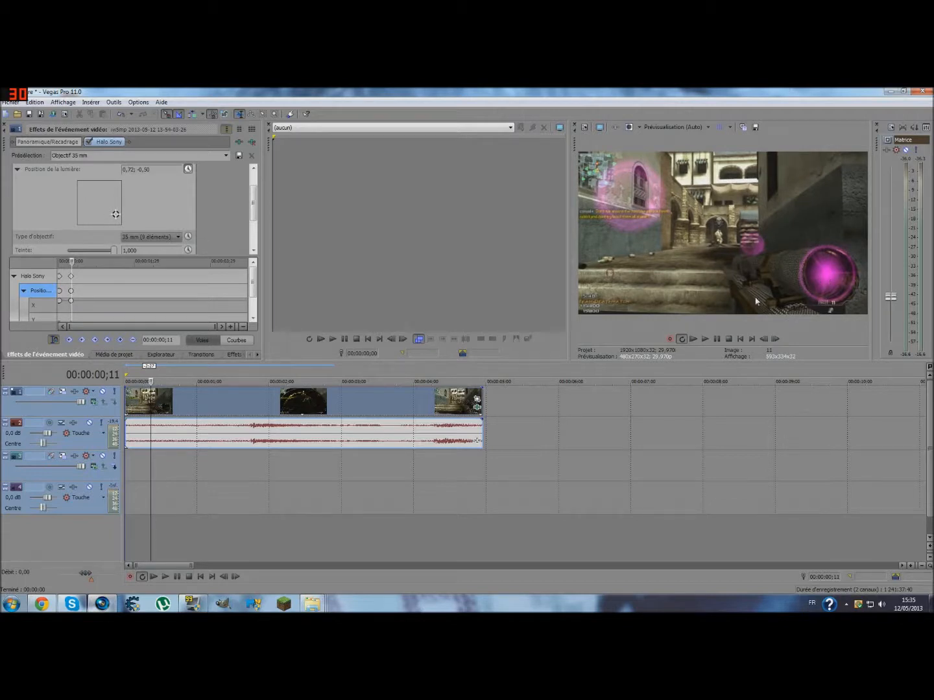
{"action": "left_click_drag", "start_coordinate": [115, 215], "coordinate": [117, 217]}
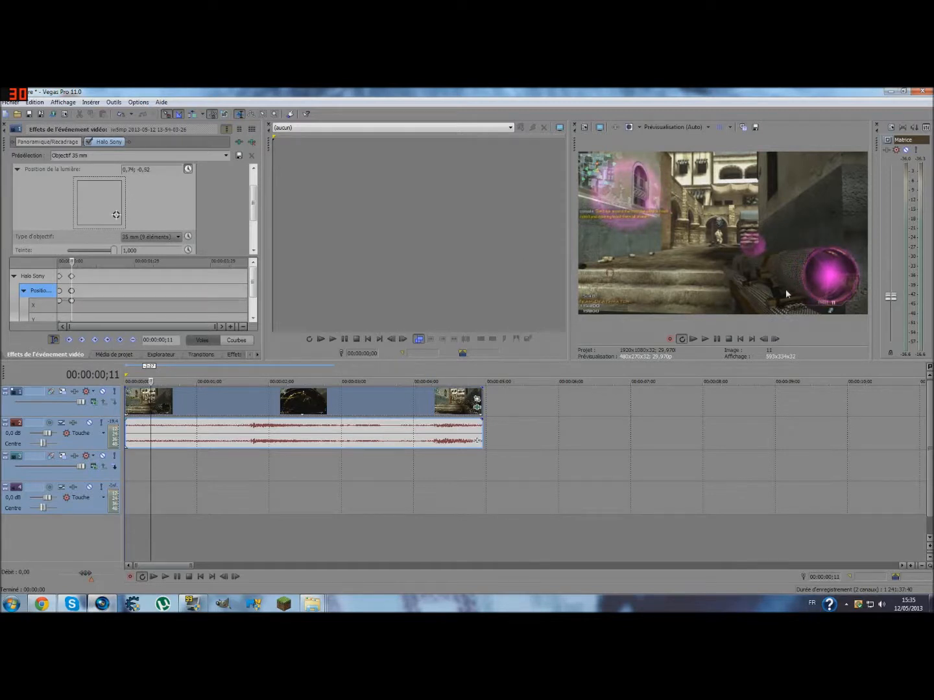
{"action": "left_click", "coordinate": [775, 339]}
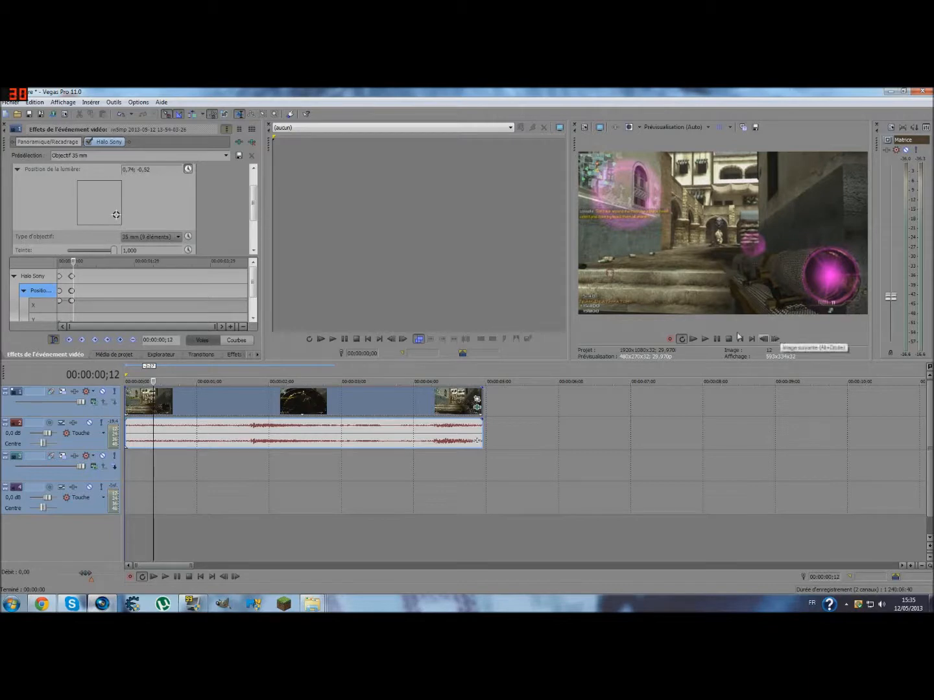
{"action": "left_click_drag", "start_coordinate": [116, 216], "coordinate": [117, 218]}
- Advance to 00:00:00;14 and raise the halo's Perspective to 0,389
{"action": "left_click", "coordinate": [775, 338]}
{"action": "left_click", "coordinate": [775, 339]}
{"action": "left_click", "coordinate": [764, 338]}
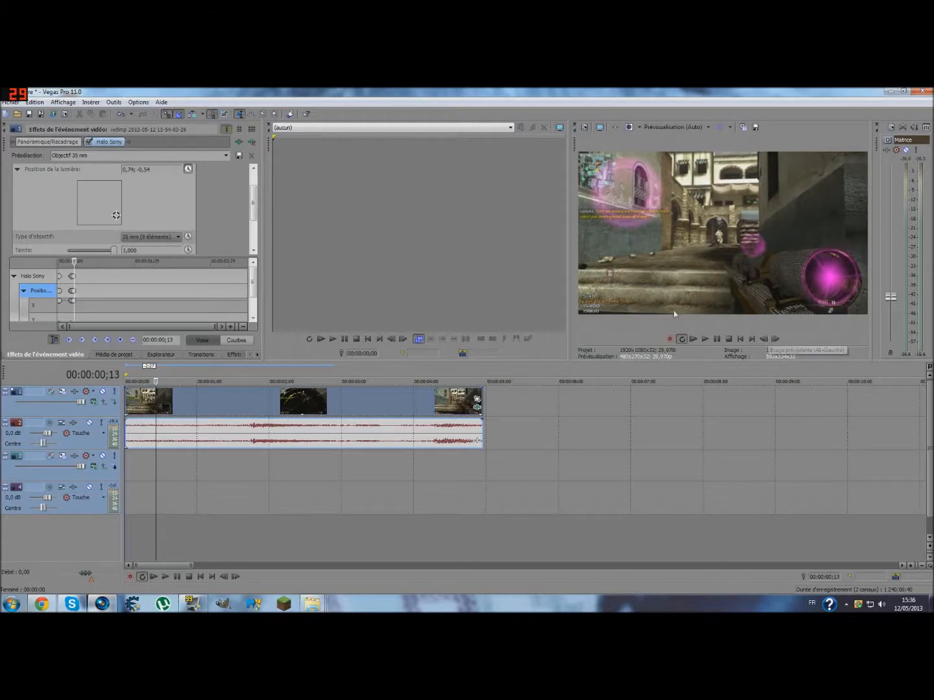
{"action": "left_click_drag", "start_coordinate": [254, 203], "coordinate": [253, 228]}
{"action": "left_click_drag", "start_coordinate": [96, 244], "coordinate": [99, 245]}
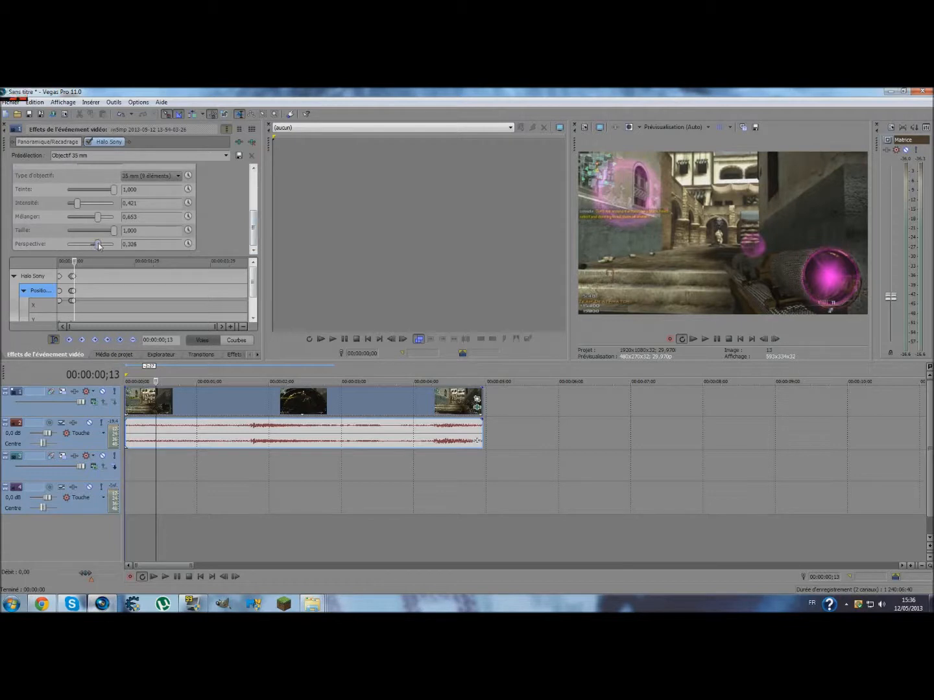
{"action": "left_click", "coordinate": [775, 338]}
{"action": "left_click_drag", "start_coordinate": [98, 246], "coordinate": [101, 246]}
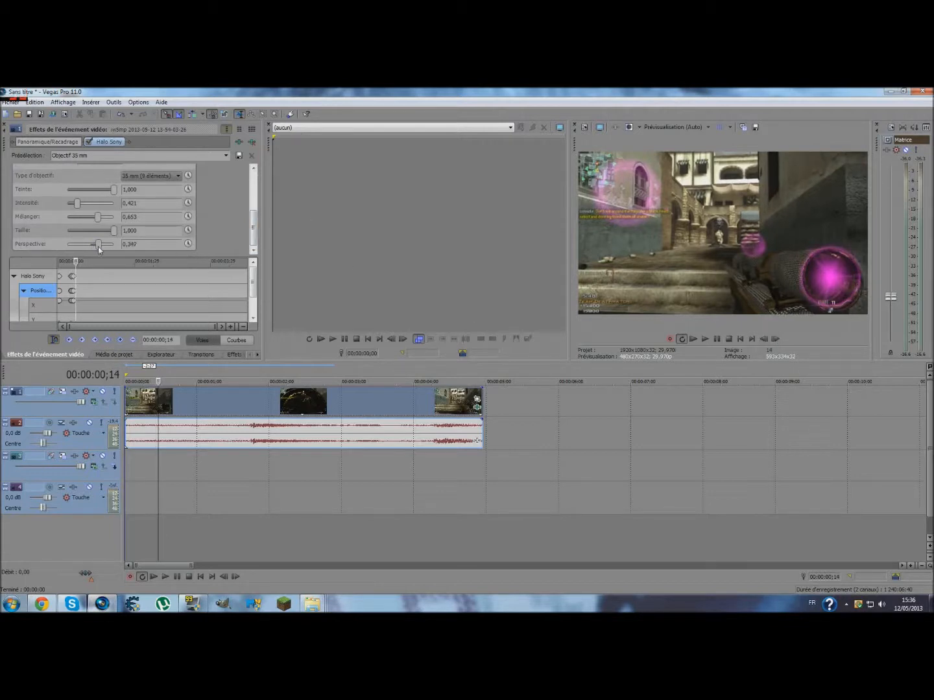
- Keyframe the light position at 0,76; -0,57 on frame 14 and 0,76; -0,61 on frame 16
{"action": "scroll", "coordinate": [255, 226], "scroll_direction": "up", "scroll_amount": 5}
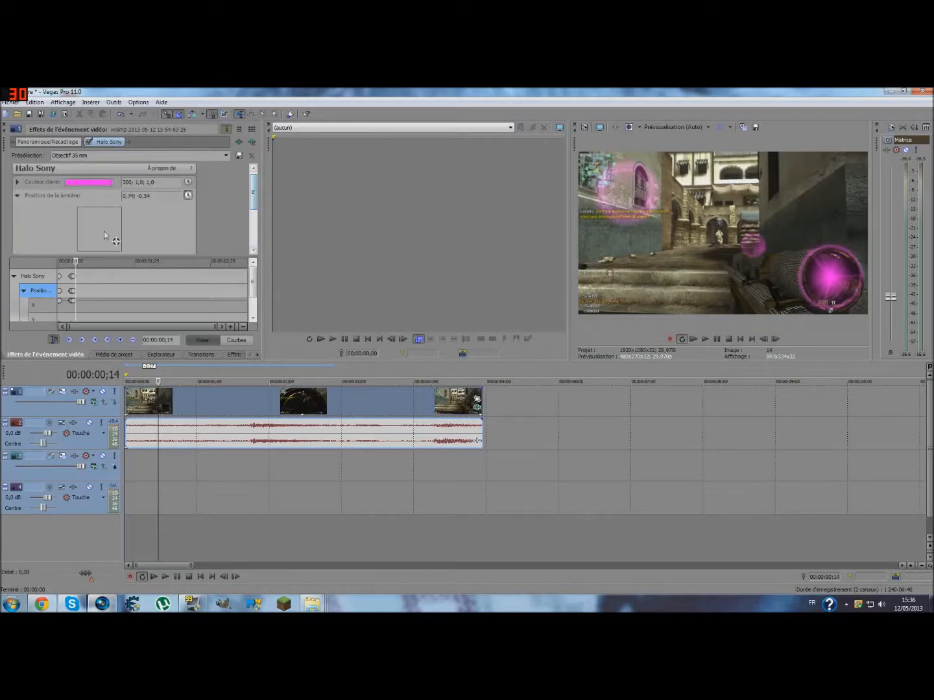
{"action": "left_click_drag", "start_coordinate": [117, 242], "coordinate": [118, 243]}
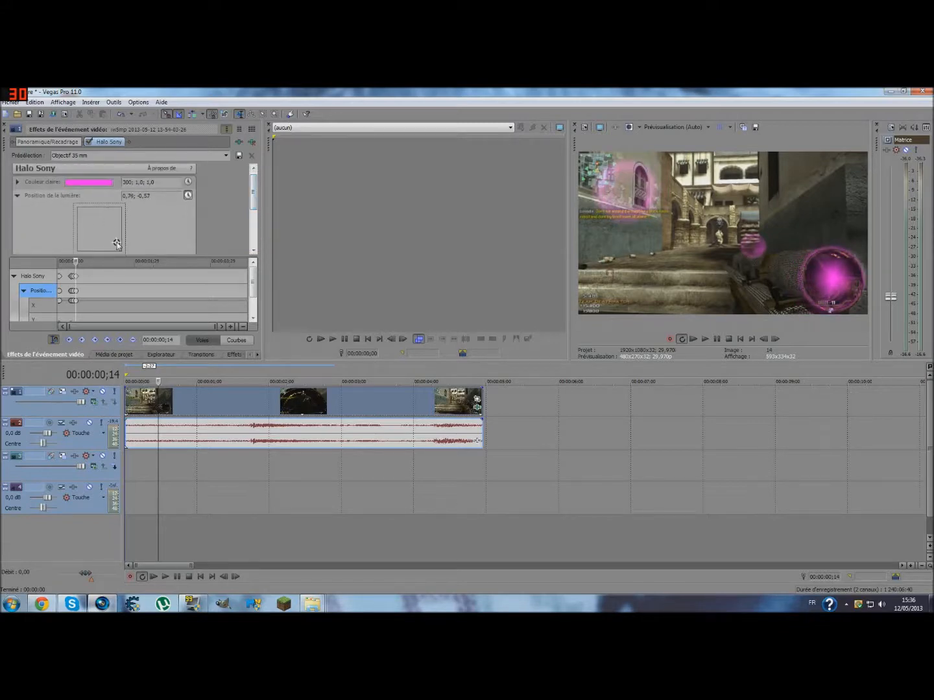
{"action": "left_click", "coordinate": [775, 339]}
{"action": "left_click", "coordinate": [775, 339]}
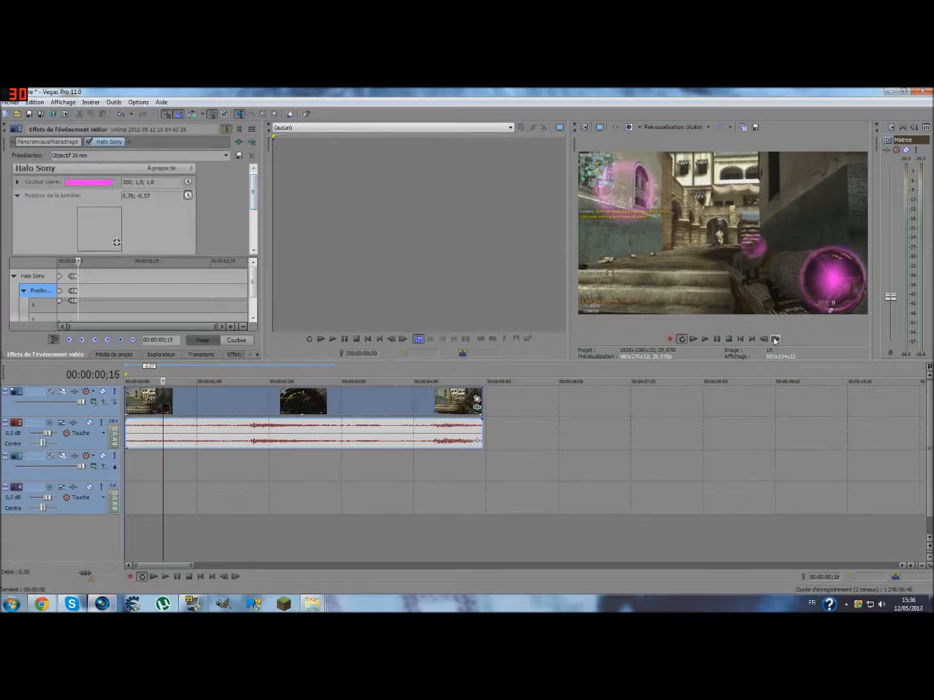
{"action": "left_click_drag", "start_coordinate": [117, 242], "coordinate": [117, 244]}
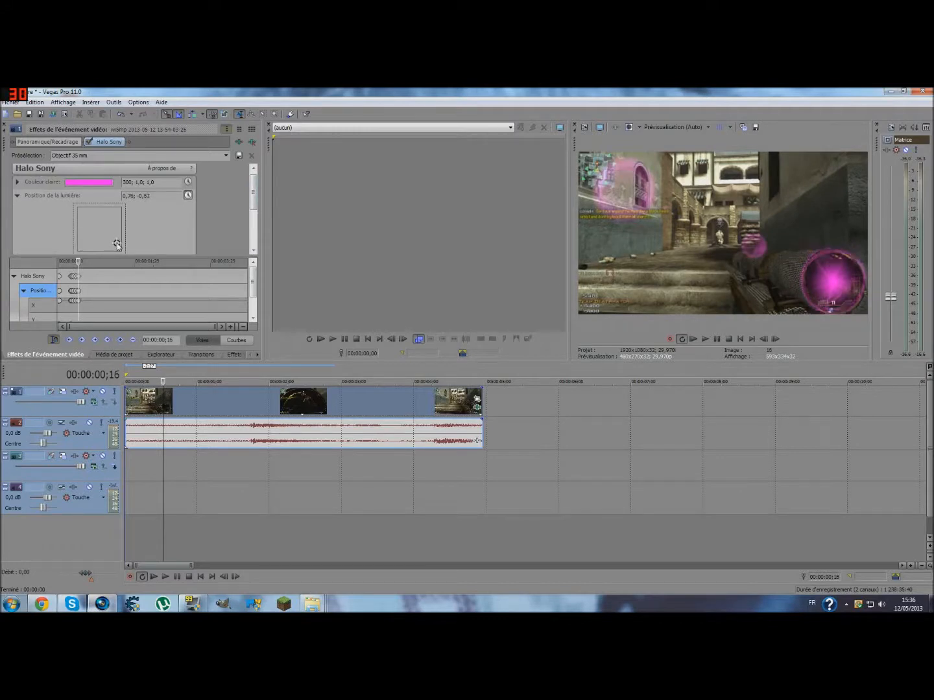
- At 00:00:00;20, set the halo's Perspective to 0,537 and keyframe a slight shift of the light position over the scope lens
{"action": "left_click", "coordinate": [777, 340]}
{"action": "double_click", "coordinate": [776, 340]}
{"action": "left_click", "coordinate": [777, 339]}
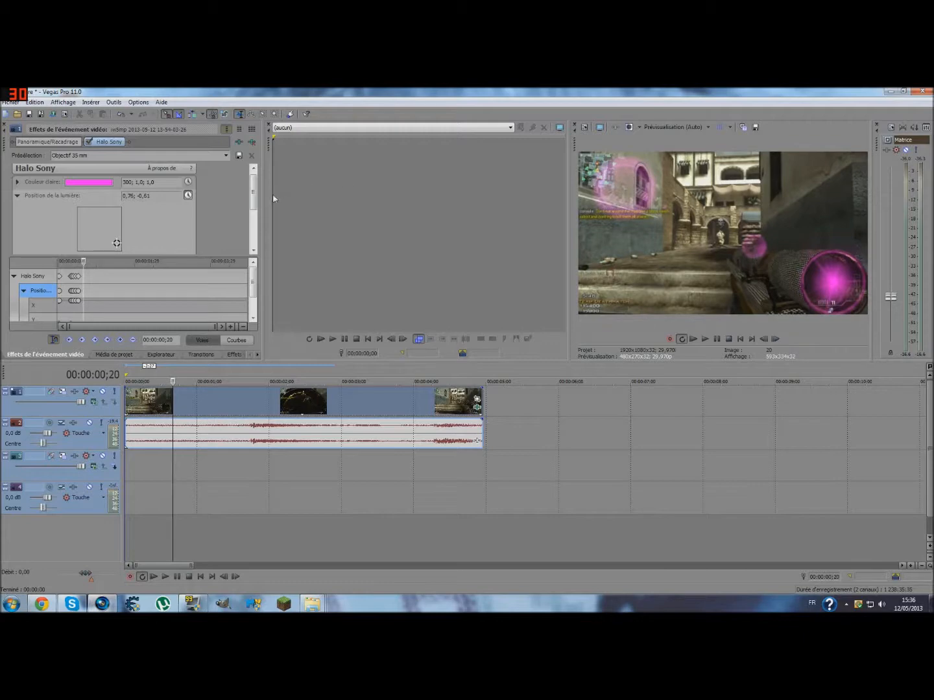
{"action": "left_click_drag", "start_coordinate": [254, 200], "coordinate": [253, 235]}
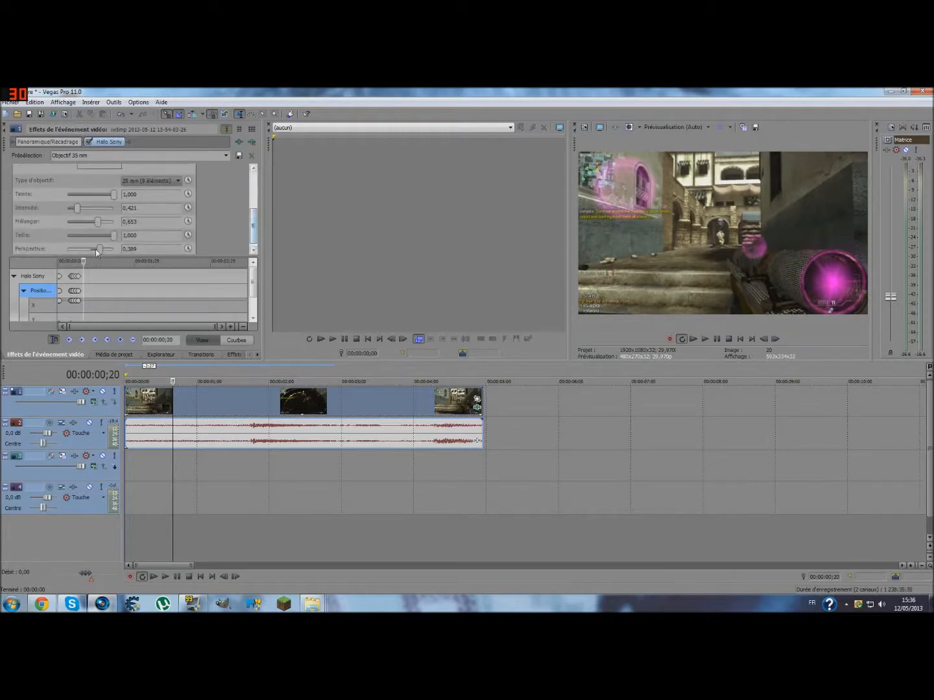
{"action": "left_click_drag", "start_coordinate": [101, 251], "coordinate": [103, 252]}
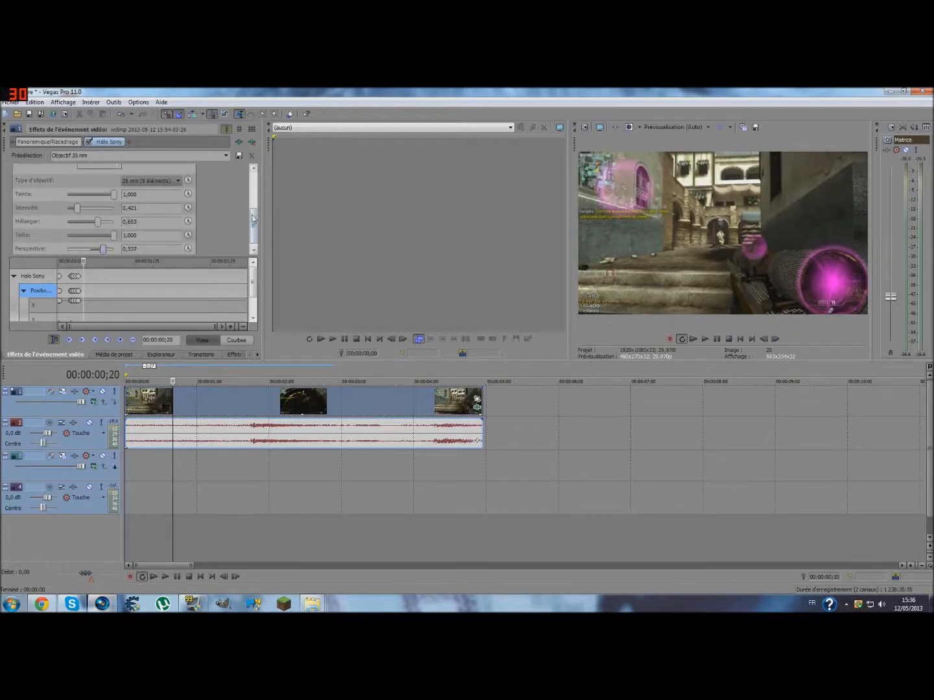
{"action": "left_click_drag", "start_coordinate": [255, 230], "coordinate": [254, 204]}
{"action": "left_click_drag", "start_coordinate": [117, 224], "coordinate": [117, 224]}
- Add a light position keyframe at 00:00:00;28, lowering the halo to 0,76; -0,67 to follow the scope
{"action": "left_click", "coordinate": [778, 338]}
{"action": "left_click", "coordinate": [777, 338]}
{"action": "left_click", "coordinate": [777, 337]}
{"action": "left_click", "coordinate": [778, 338]}
{"action": "left_click", "coordinate": [778, 338]}
{"action": "left_click", "coordinate": [778, 338]}
{"action": "left_click", "coordinate": [780, 339]}
{"action": "left_click", "coordinate": [780, 338]}
{"action": "left_click_drag", "start_coordinate": [116, 224], "coordinate": [117, 224]}
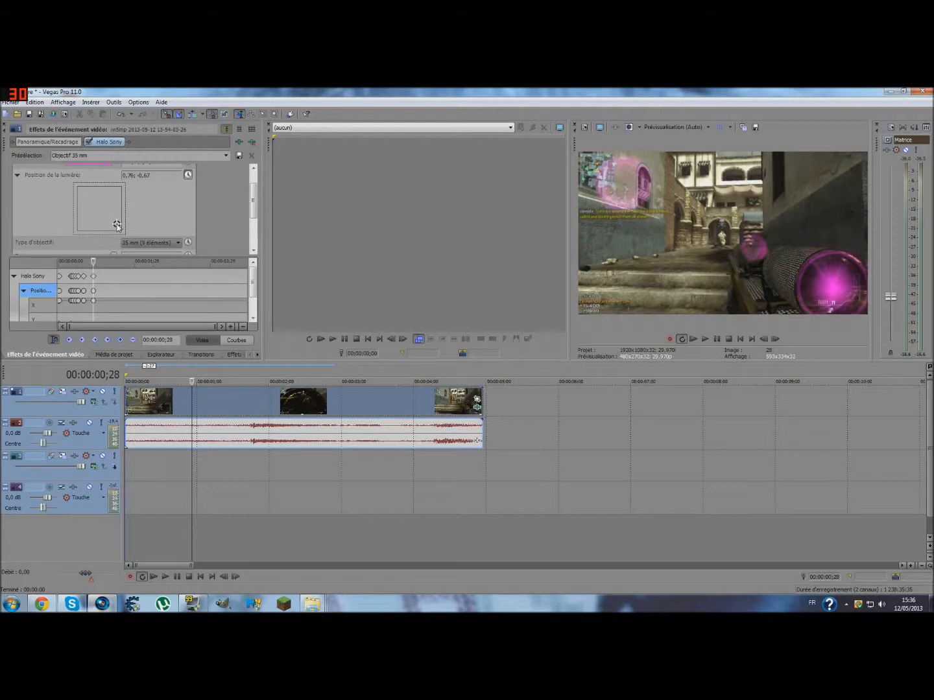
- Adjust the light position one frame further on, then keyframe it at 0,76; -0,61 on 00:00:01;02
{"action": "left_click", "coordinate": [780, 338]}
{"action": "left_click_drag", "start_coordinate": [117, 224], "coordinate": [116, 223]}
{"action": "left_click", "coordinate": [775, 339]}
{"action": "left_click", "coordinate": [775, 338]}
{"action": "left_click", "coordinate": [775, 338]}
{"action": "left_click_drag", "start_coordinate": [116, 224], "coordinate": [117, 223]}
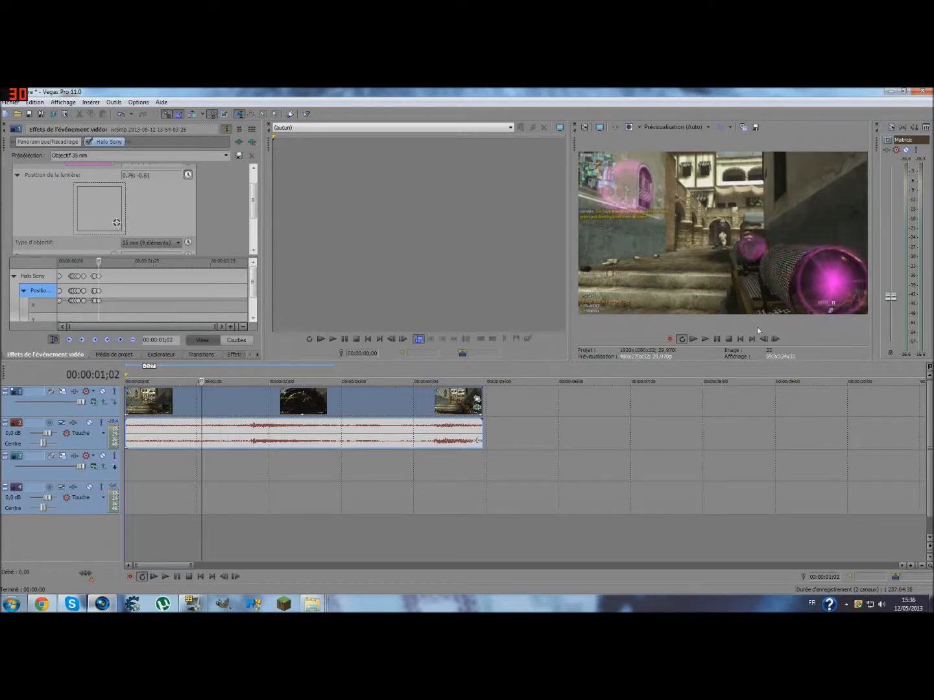
- Set the halo's Perspective to 0,642
{"action": "left_click_drag", "start_coordinate": [251, 198], "coordinate": [254, 236]}
{"action": "left_click_drag", "start_coordinate": [103, 245], "coordinate": [107, 247]}
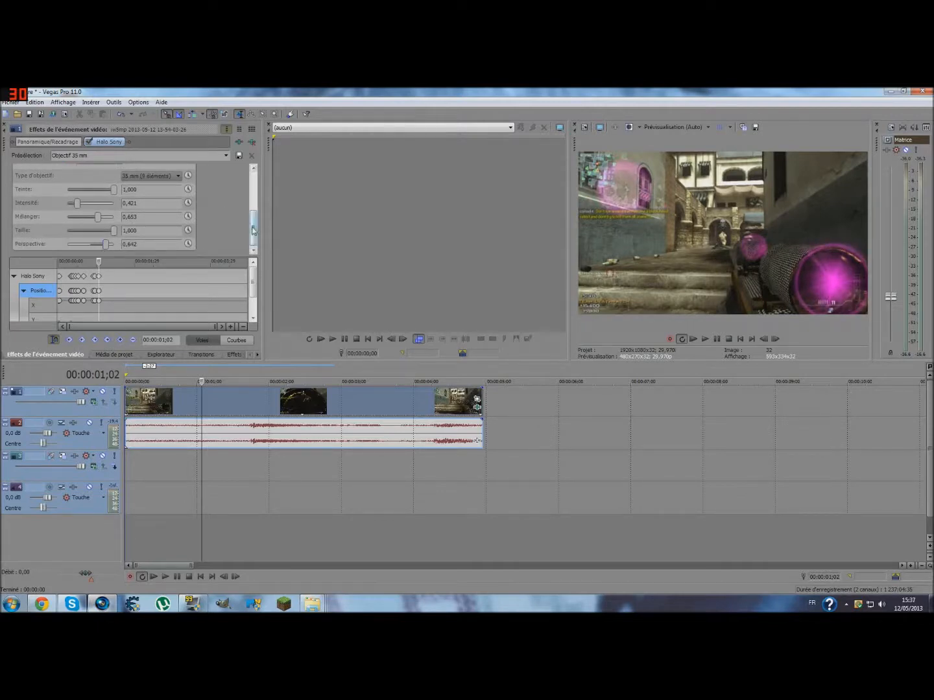
- Set the halo's light position to 0,72; -0,70 at 00:00:01;02 and keyframe it at 0,70; -0,67 on 00:00:01;06
{"action": "left_click_drag", "start_coordinate": [253, 231], "coordinate": [249, 204]}
{"action": "left_click_drag", "start_coordinate": [114, 216], "coordinate": [116, 218]}
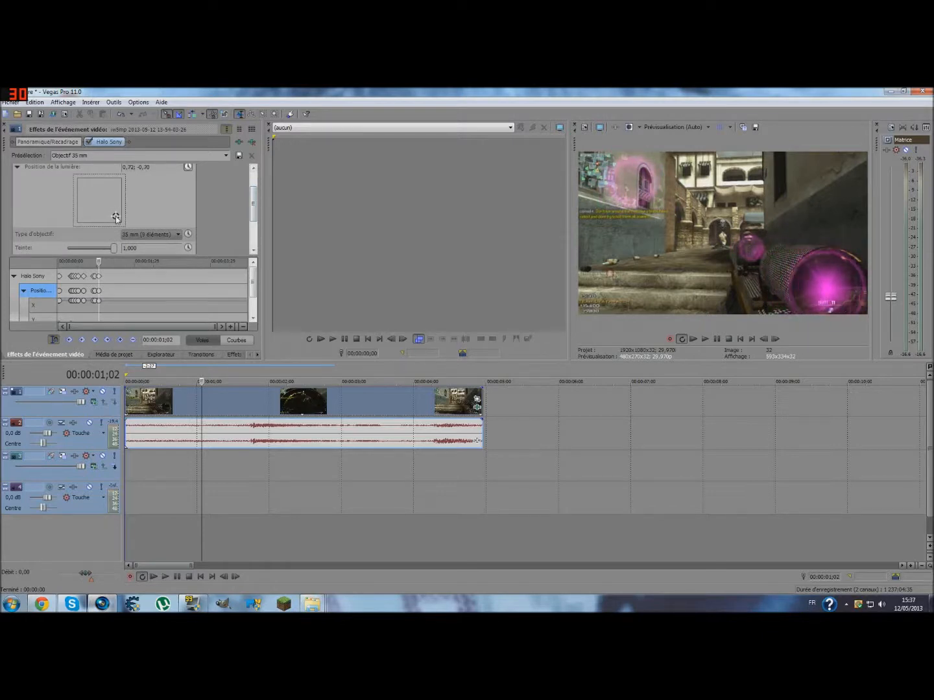
{"action": "left_click", "coordinate": [777, 339]}
{"action": "left_click", "coordinate": [777, 339]}
{"action": "left_click", "coordinate": [777, 339]}
{"action": "left_click", "coordinate": [779, 339]}
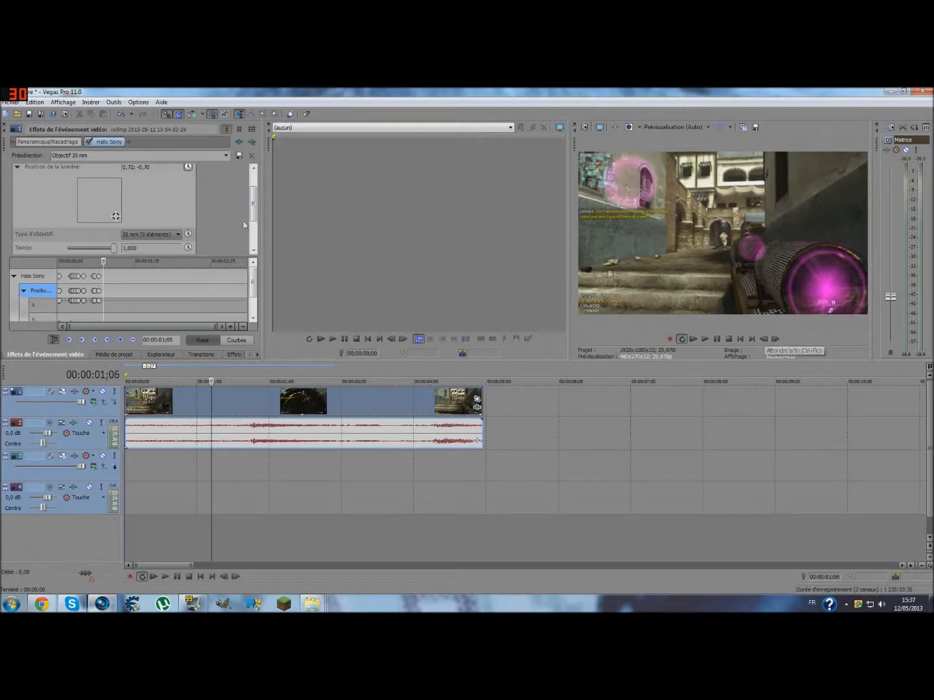
{"action": "left_click_drag", "start_coordinate": [114, 217], "coordinate": [115, 220]}
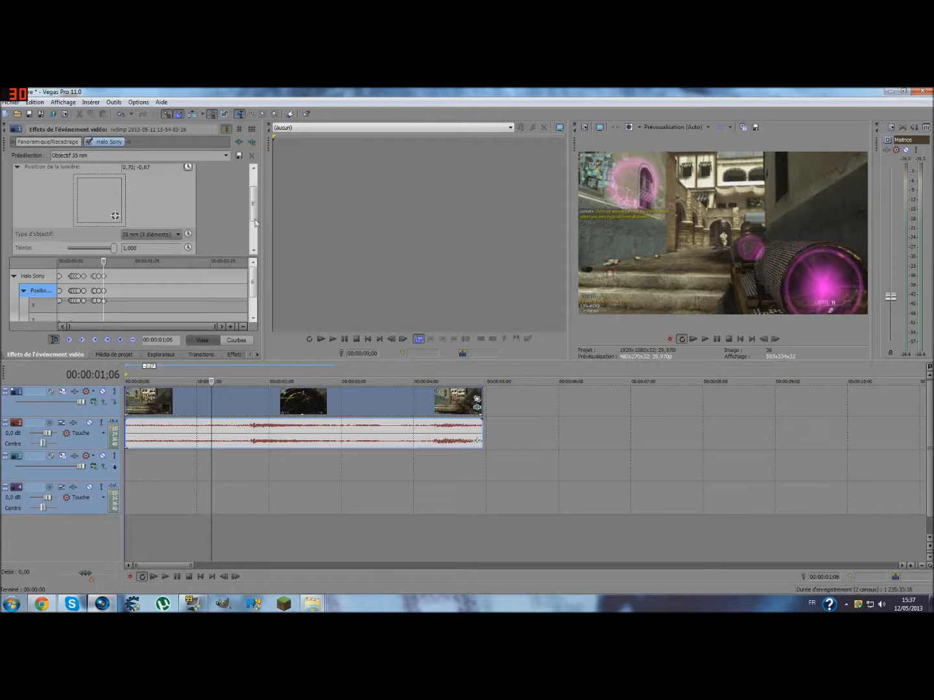
- Set the halo's Perspective to 1,000 and keyframe the light position at 0,67; -0,65 on 00:00:01;09
{"action": "left_click_drag", "start_coordinate": [254, 219], "coordinate": [253, 242]}
{"action": "left_click_drag", "start_coordinate": [106, 242], "coordinate": [117, 245]}
{"action": "left_click", "coordinate": [774, 340]}
{"action": "left_click", "coordinate": [774, 340]}
{"action": "left_click", "coordinate": [773, 340]}
{"action": "left_click_drag", "start_coordinate": [253, 245], "coordinate": [250, 198]}
{"action": "left_click_drag", "start_coordinate": [115, 223], "coordinate": [114, 224]}
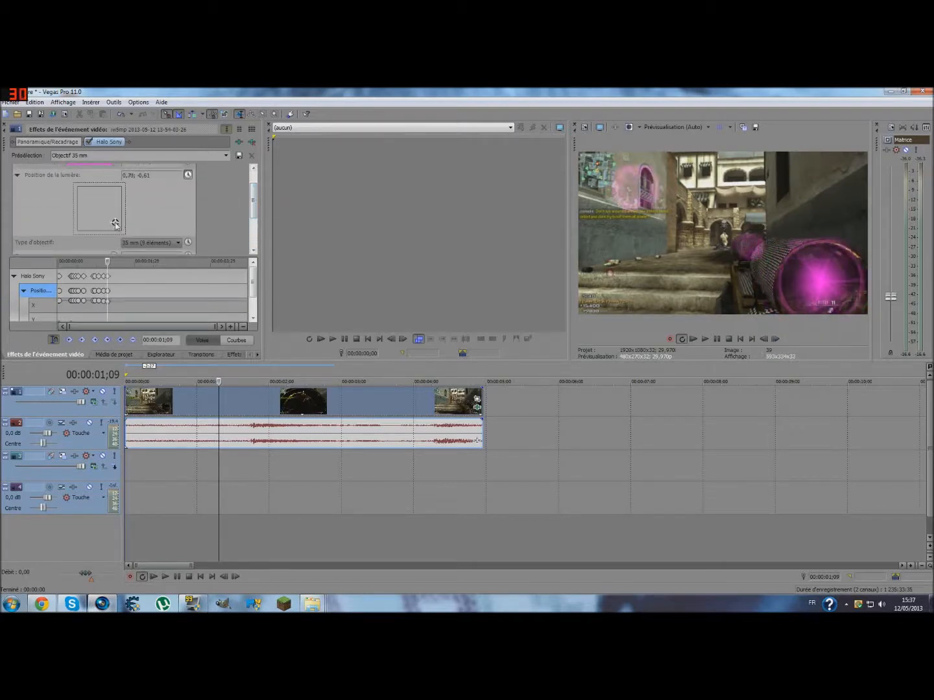
{"action": "left_click_drag", "start_coordinate": [115, 225], "coordinate": [116, 225]}
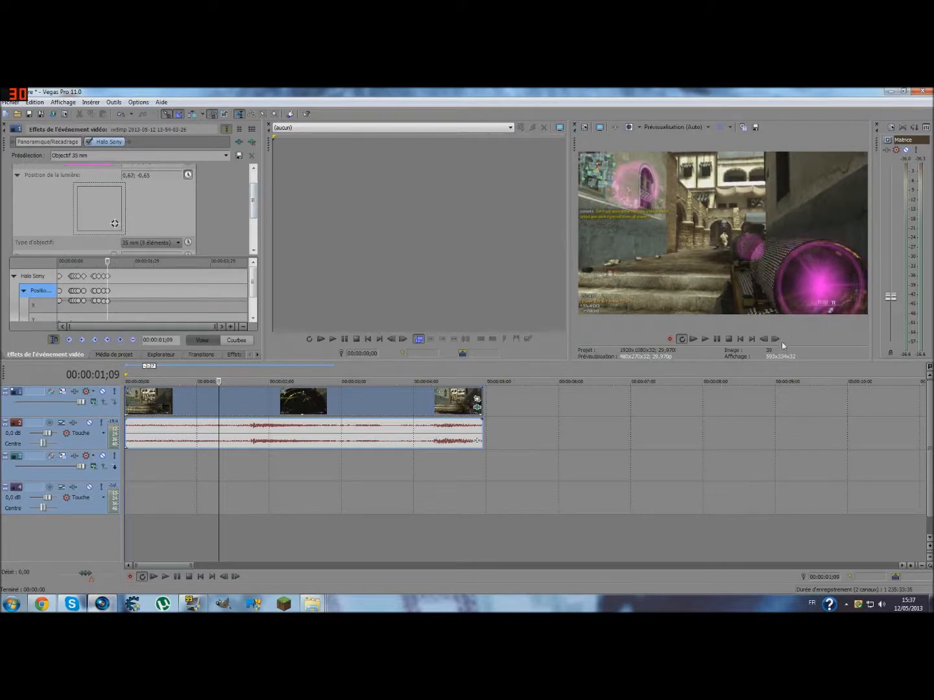
- At 00:00:01;11, keyframe a slight light position shift over the scope lens and start animating Intensity at 0,442
{"action": "left_click", "coordinate": [775, 339]}
{"action": "left_click", "coordinate": [775, 339]}
{"action": "left_click_drag", "start_coordinate": [114, 224], "coordinate": [114, 225]}
{"action": "left_click_drag", "start_coordinate": [253, 198], "coordinate": [253, 223]}
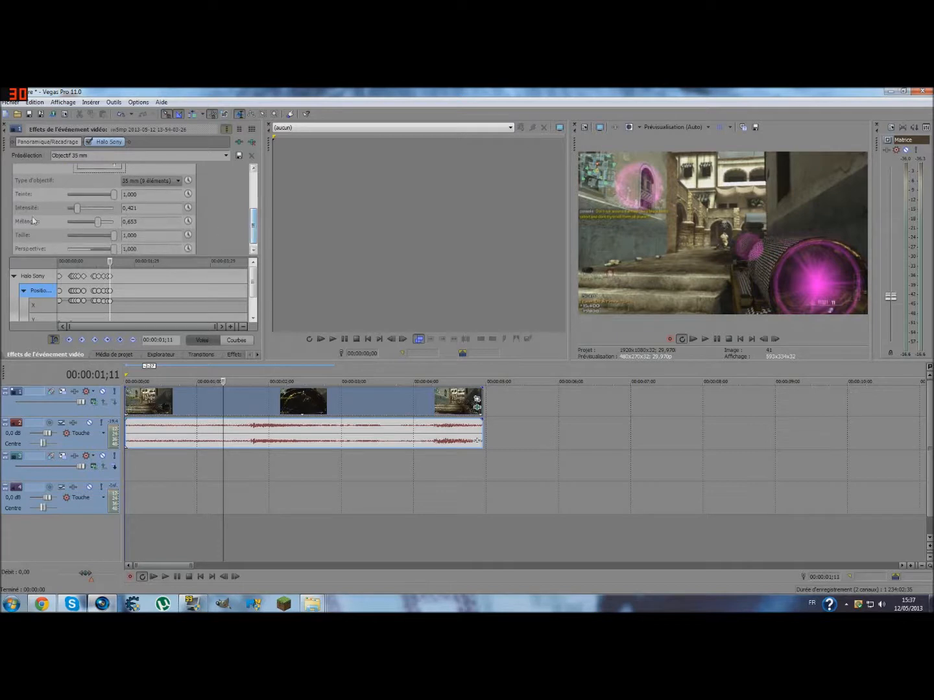
{"action": "mouse_move", "coordinate": [76, 209]}
{"action": "left_mouse_down"}
{"action": "mouse_move", "coordinate": [56, 209]}
{"action": "mouse_move", "coordinate": [77, 214]}
{"action": "left_mouse_up"}
{"action": "left_click", "coordinate": [188, 208]}
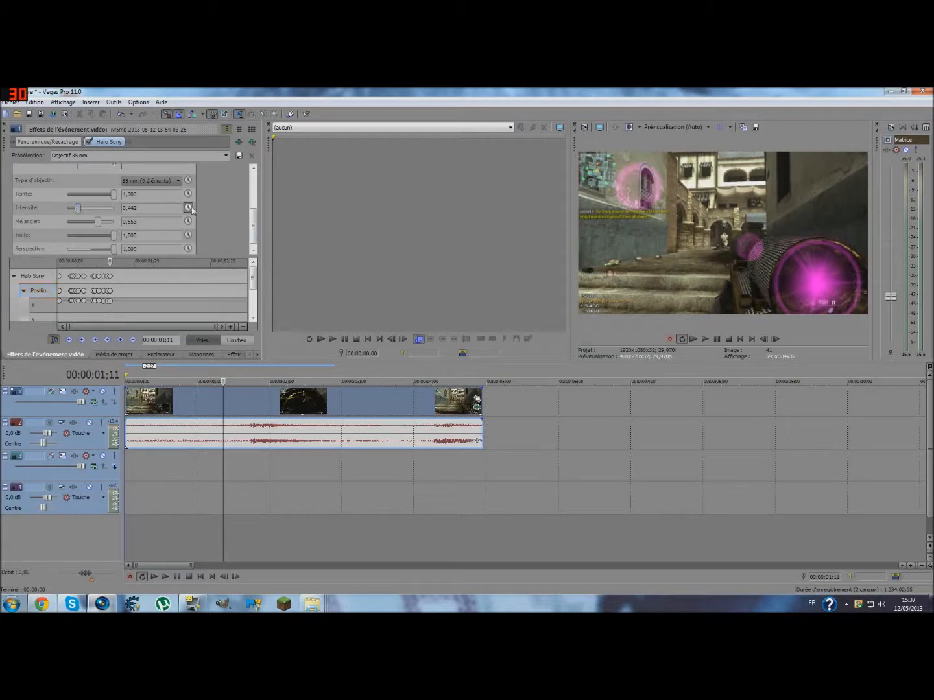
- Keyframe Intensity at 0,379 on 00:00:01;12 and 0,337 on 00:00:01;13, shifting the light position slightly with the scope on the latter frame
{"action": "left_click", "coordinate": [774, 339]}
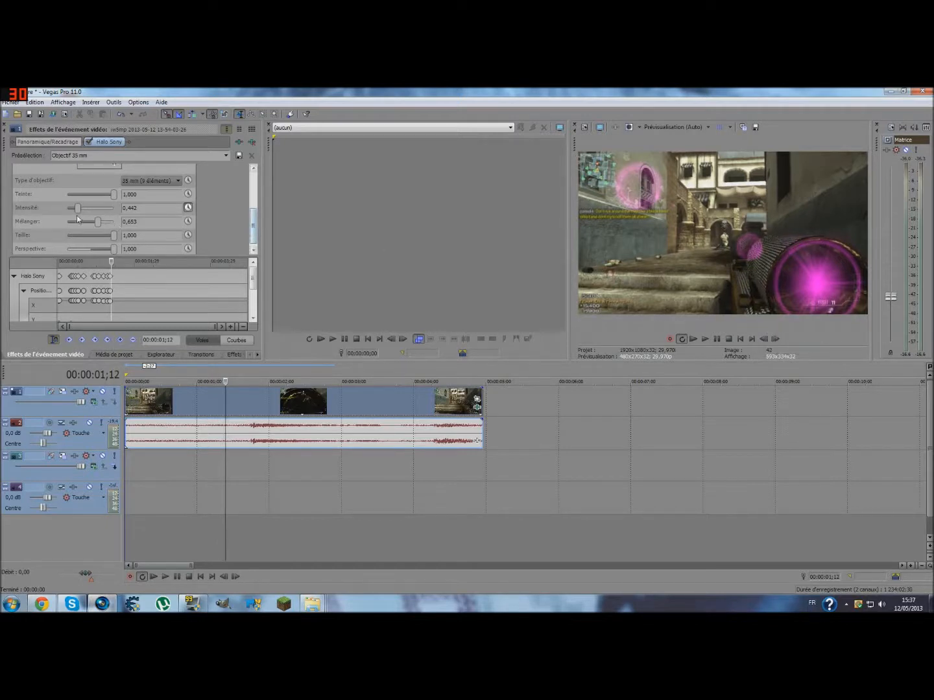
{"action": "left_click_drag", "start_coordinate": [78, 208], "coordinate": [76, 212]}
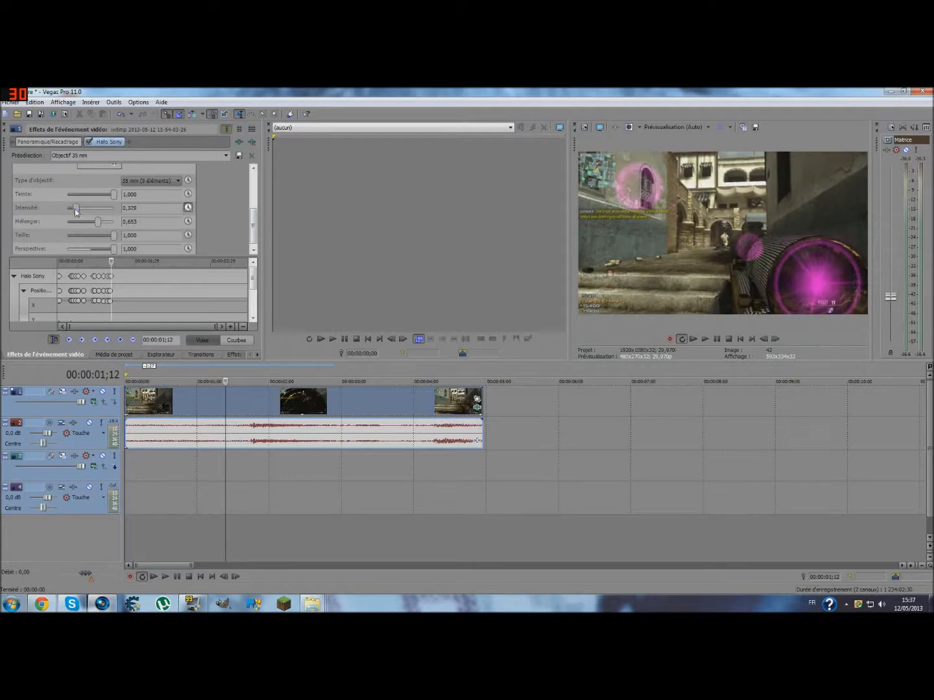
{"action": "left_click", "coordinate": [775, 339]}
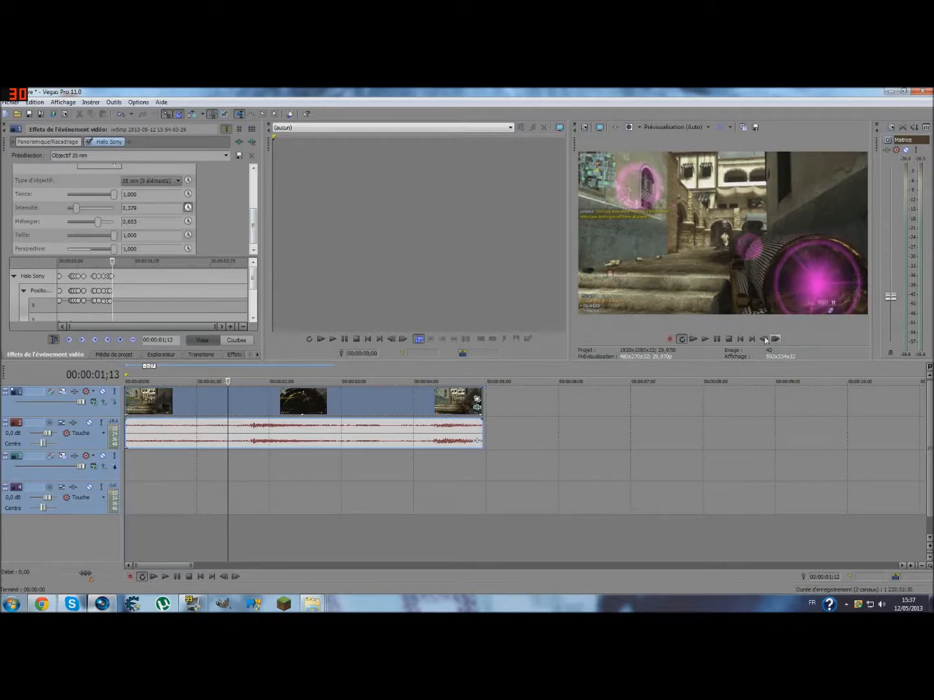
{"action": "left_click_drag", "start_coordinate": [254, 227], "coordinate": [254, 210]}
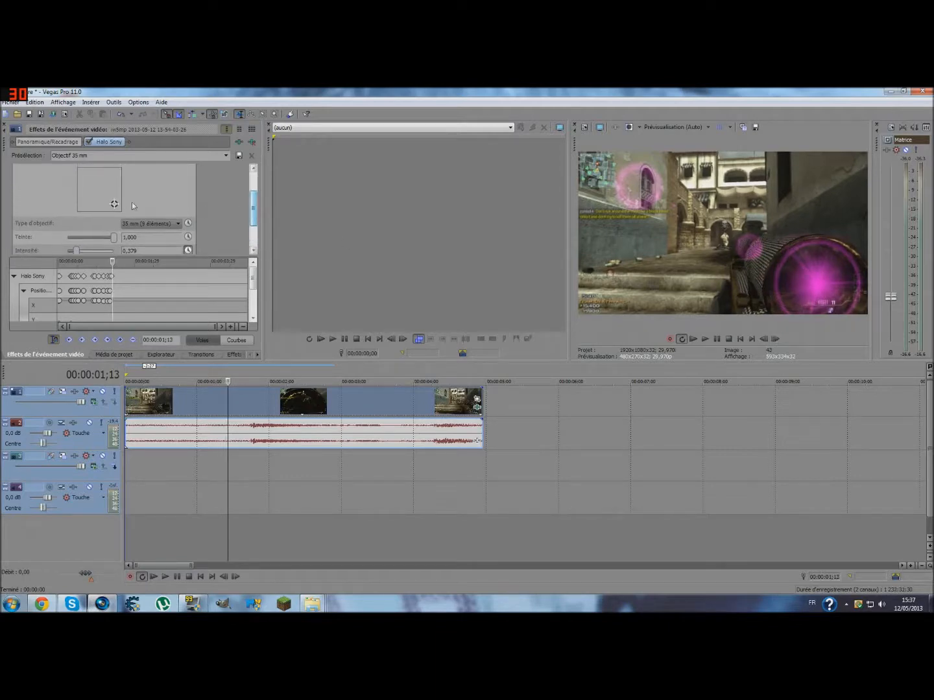
{"action": "left_click", "coordinate": [114, 204]}
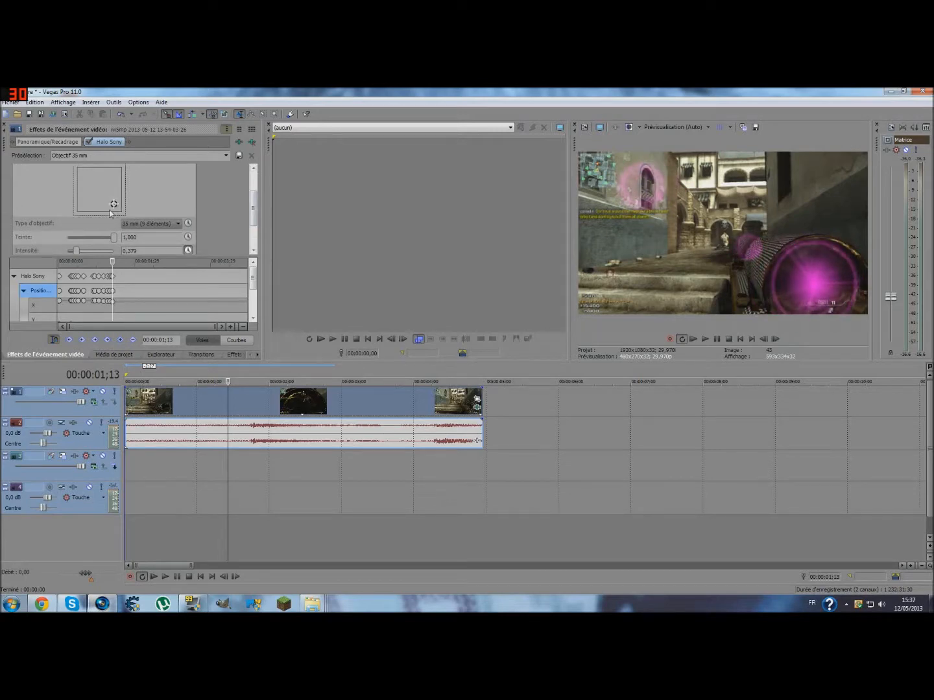
{"action": "left_click_drag", "start_coordinate": [259, 202], "coordinate": [258, 215]}
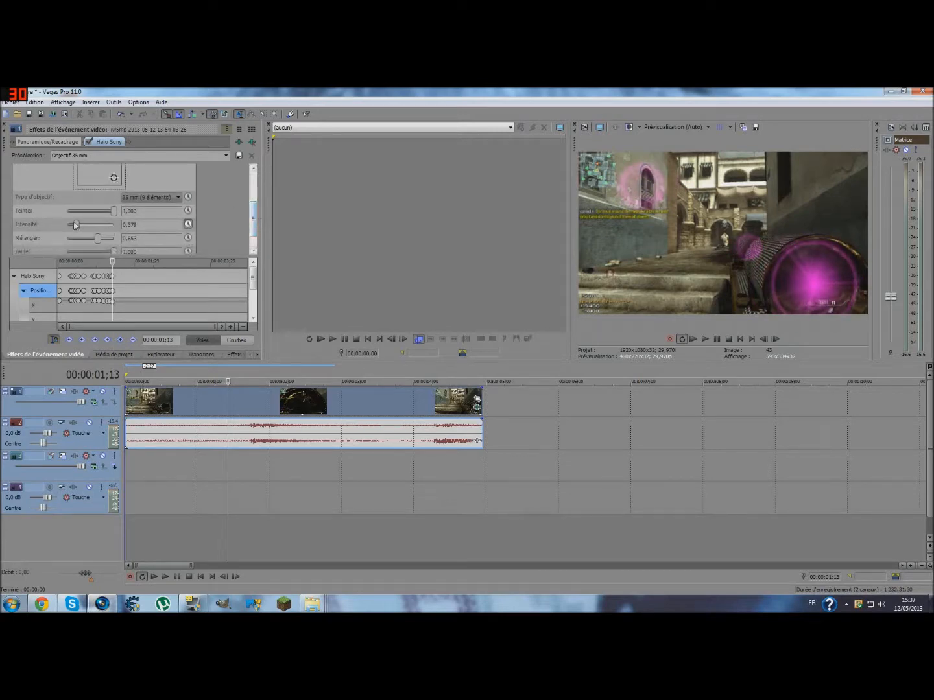
{"action": "left_click_drag", "start_coordinate": [75, 226], "coordinate": [74, 227]}
- At 00:00:01;16, lower the halo's Intensity to 0,237 and keyframe the light position over the scope lens
{"action": "left_click", "coordinate": [776, 338]}
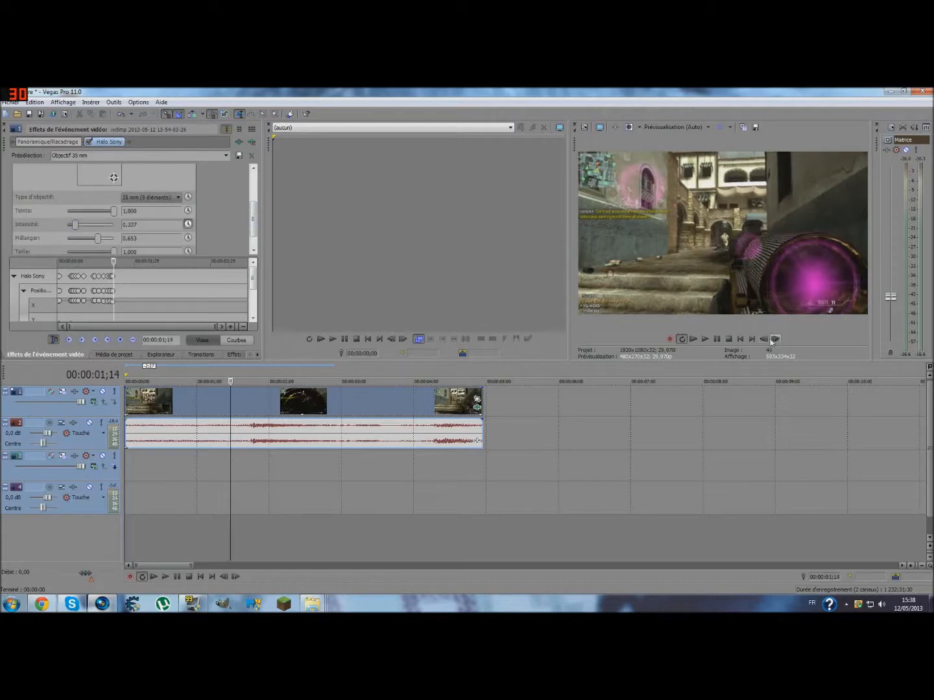
{"action": "left_click_drag", "start_coordinate": [255, 221], "coordinate": [253, 216]}
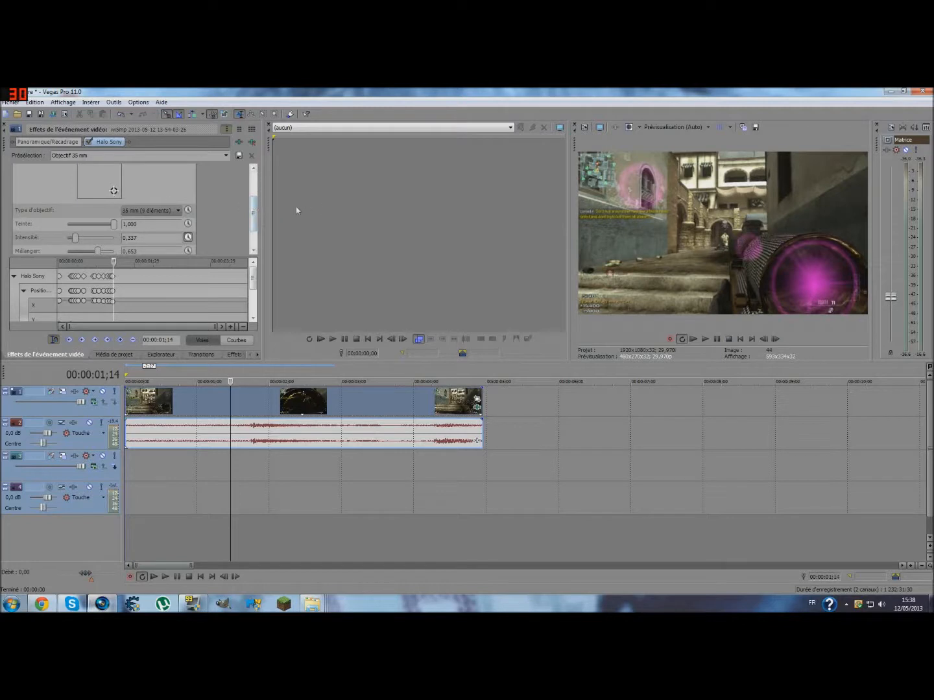
{"action": "left_click_drag", "start_coordinate": [255, 209], "coordinate": [254, 223]}
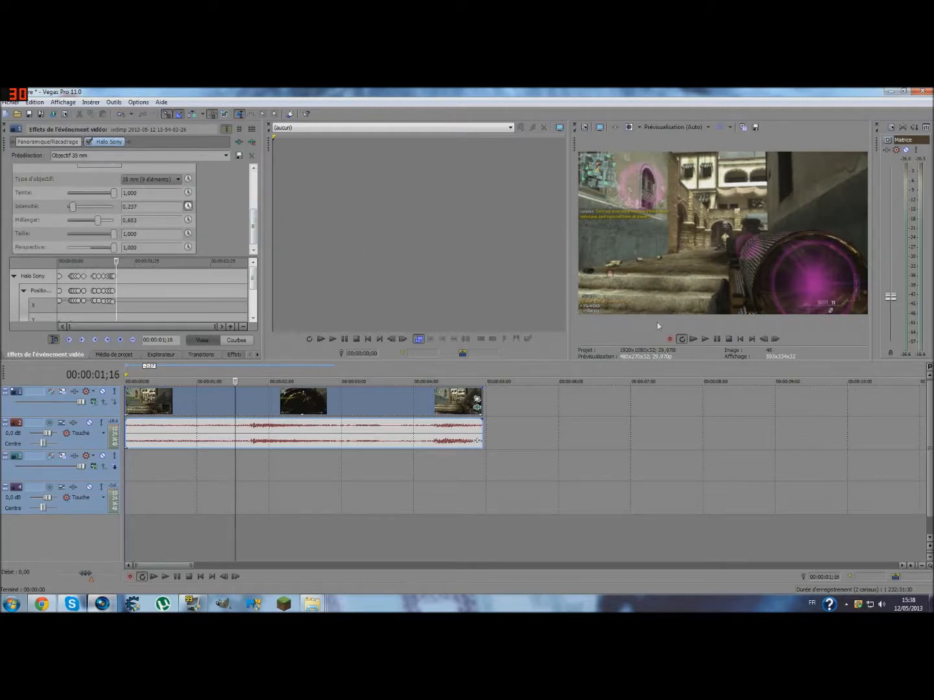
{"action": "left_click_drag", "start_coordinate": [253, 213], "coordinate": [242, 201]}
{"action": "left_click", "coordinate": [112, 195]}
{"action": "left_click_drag", "start_coordinate": [112, 195], "coordinate": [114, 195]}
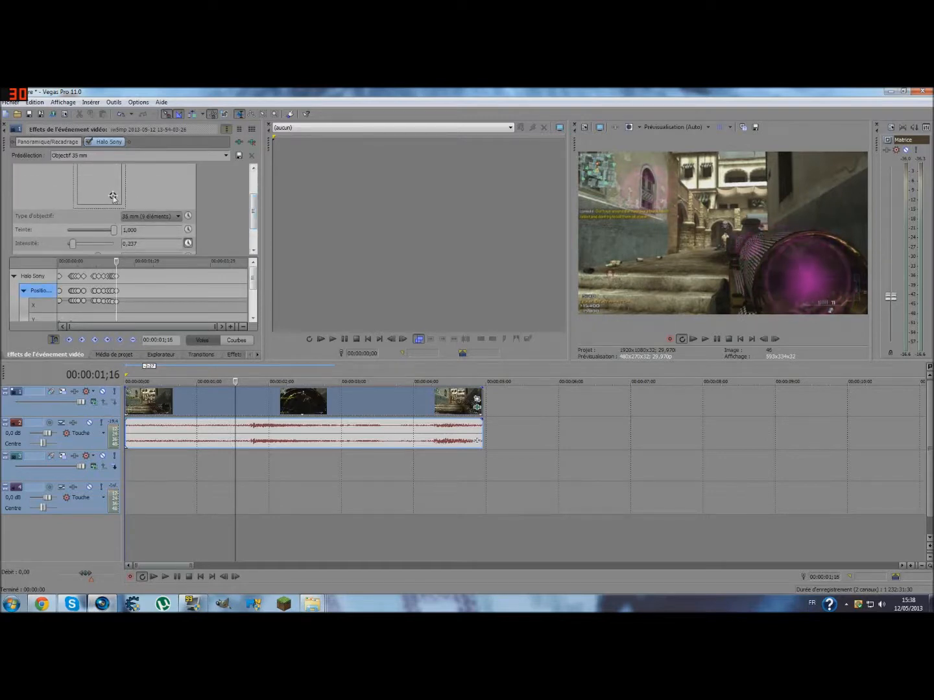
- Set the halo's Intensity to 0,274 at 00:00:01;16 and fade it to 0,000 at 00:00:01;19
{"action": "left_click_drag", "start_coordinate": [253, 207], "coordinate": [254, 221]}
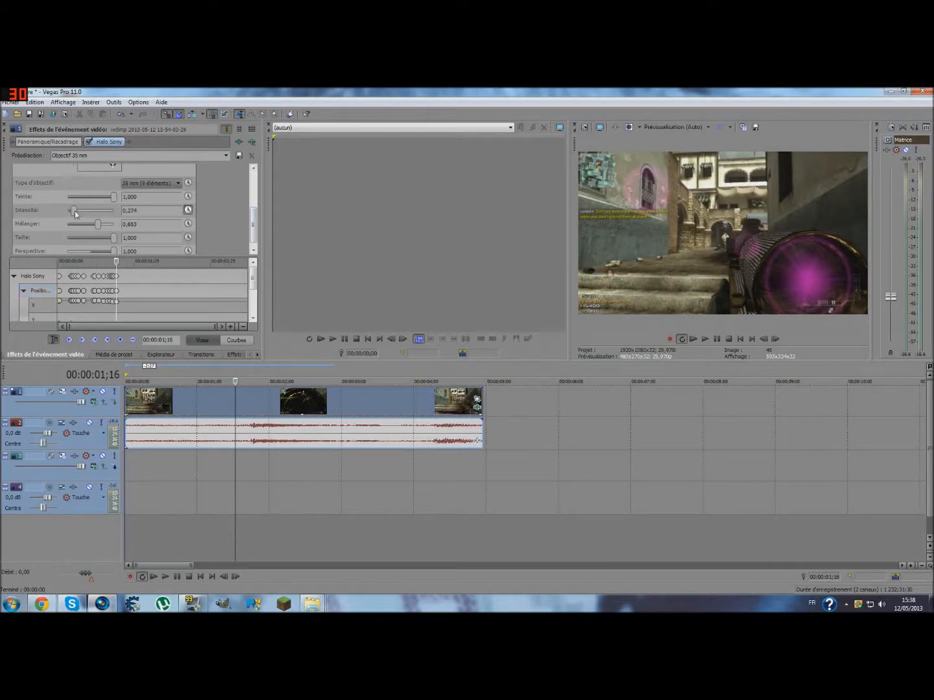
{"action": "left_click_drag", "start_coordinate": [79, 211], "coordinate": [75, 213]}
{"action": "double_click", "coordinate": [774, 338]}
{"action": "left_click", "coordinate": [775, 337]}
- Play back the clip to check how the halo follows the scope and fades out
{"action": "left_click", "coordinate": [693, 338]}
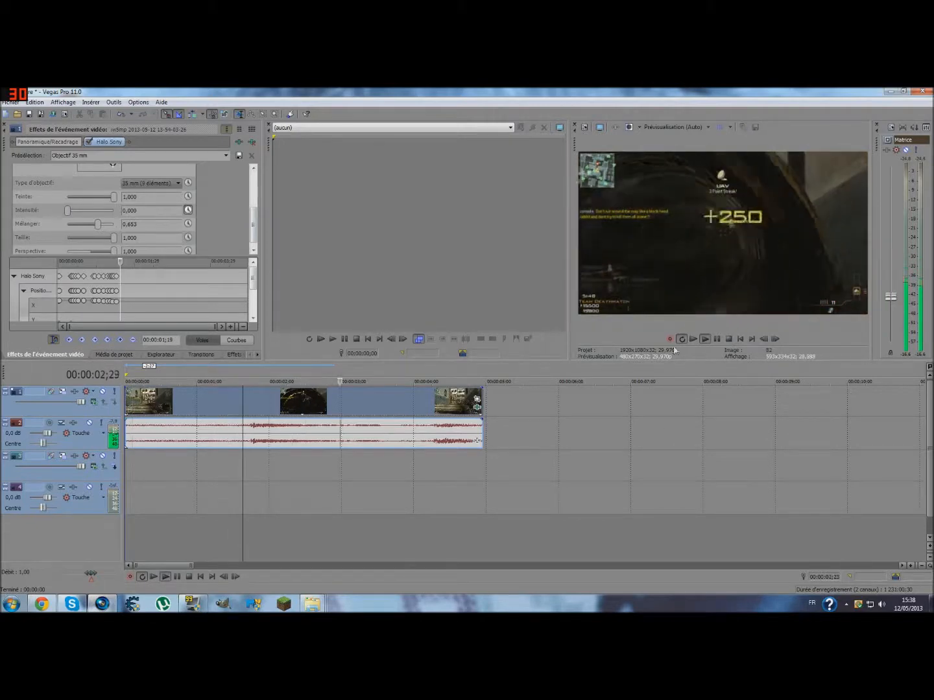
{"action": "left_click", "coordinate": [693, 338]}
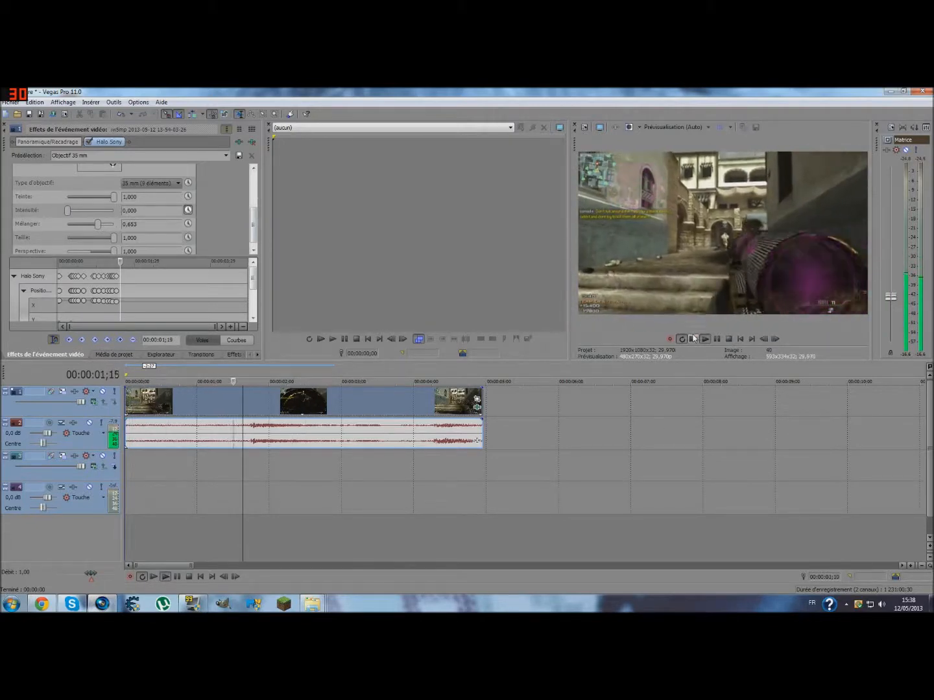
{"action": "left_click", "coordinate": [716, 340]}
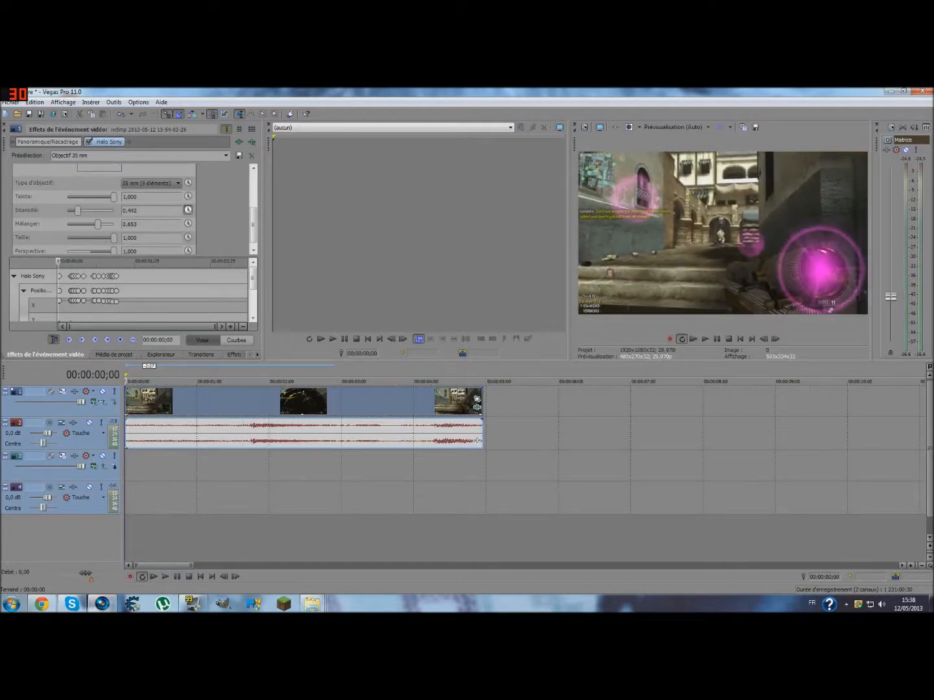
- Insert a velocity envelope on the gameplay video clip
{"action": "right_click", "coordinate": [166, 404]}
{"action": "mouse_move", "coordinate": [207, 307]}
{"action": "left_click", "coordinate": [424, 313]}
- Try raising the clip's velocity envelope to about 175 %, preview it, and reset the whole envelope
{"action": "left_click_drag", "start_coordinate": [293, 401], "coordinate": [293, 397]}
{"action": "left_click", "coordinate": [691, 342]}
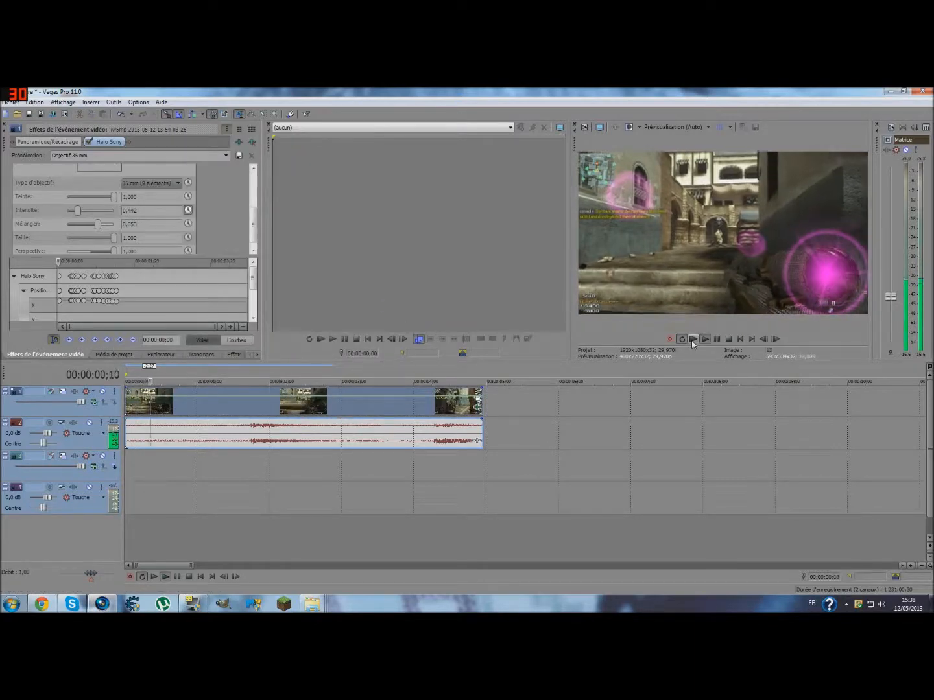
{"action": "left_click", "coordinate": [717, 340]}
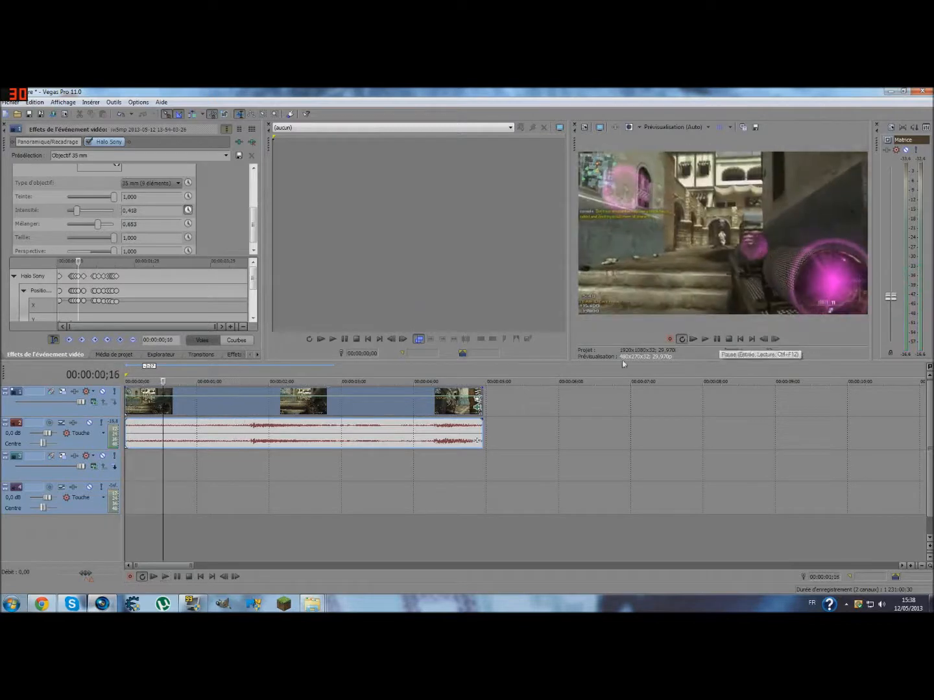
{"action": "left_click", "coordinate": [252, 398]}
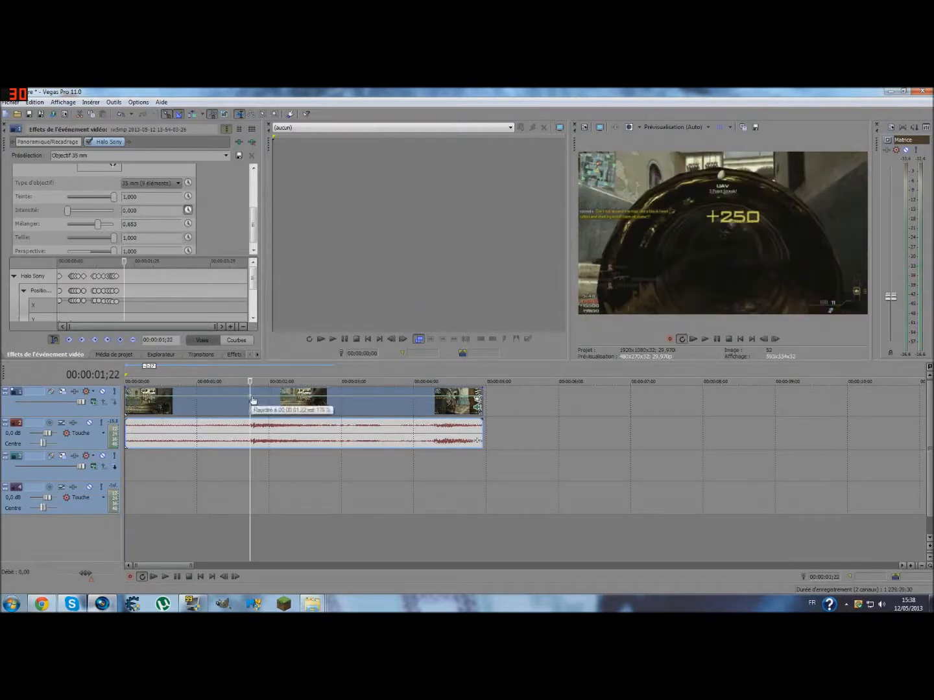
{"action": "right_click", "coordinate": [257, 399]}
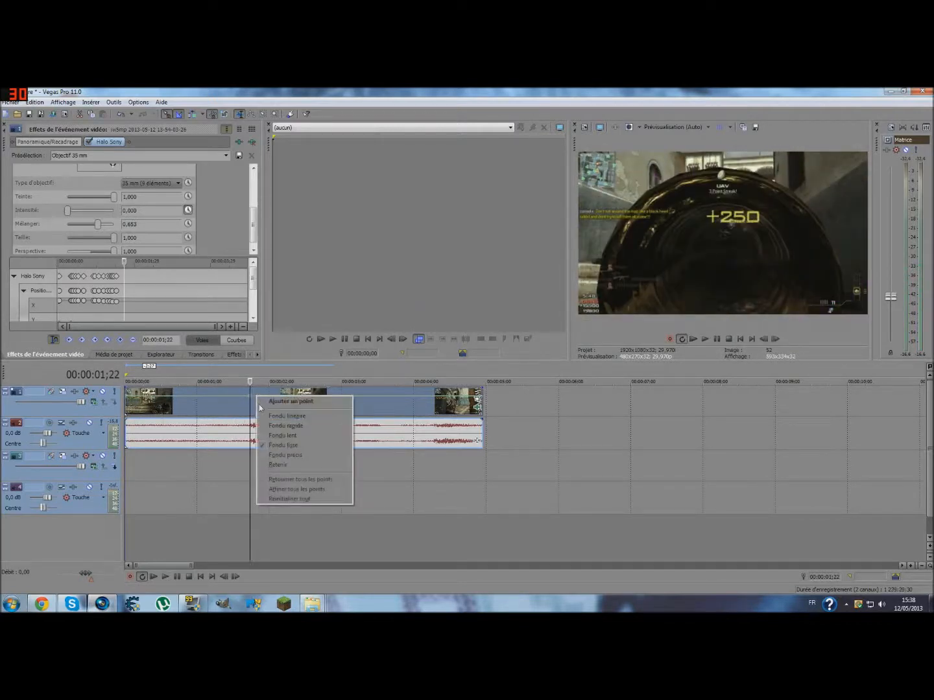
{"action": "left_click", "coordinate": [285, 499]}
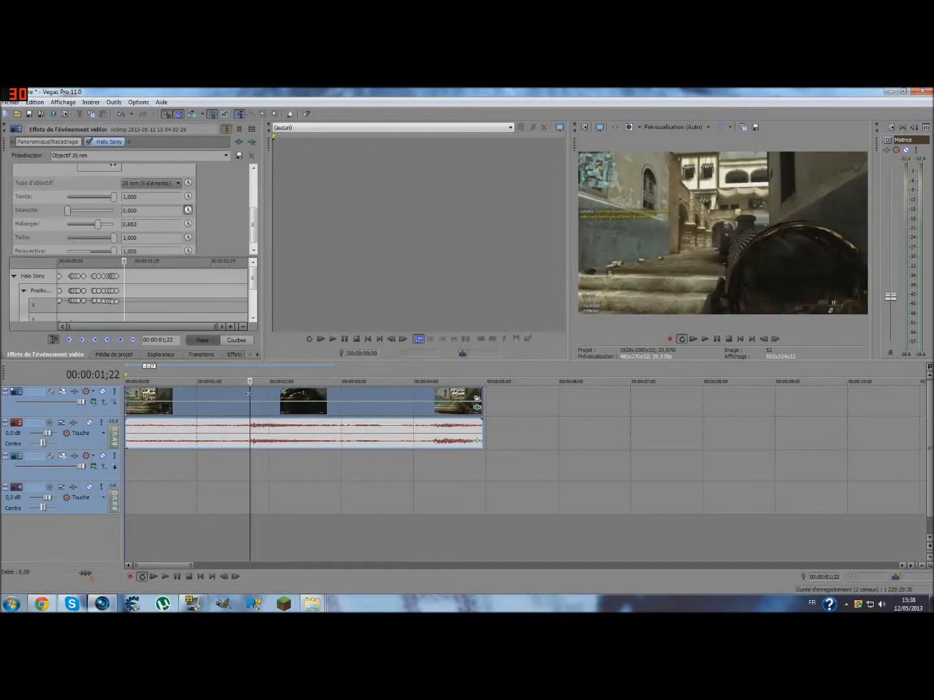
- Preview the clip from the start and split its video and audio at 00:00:01;26
{"action": "key", "text": "Home"}
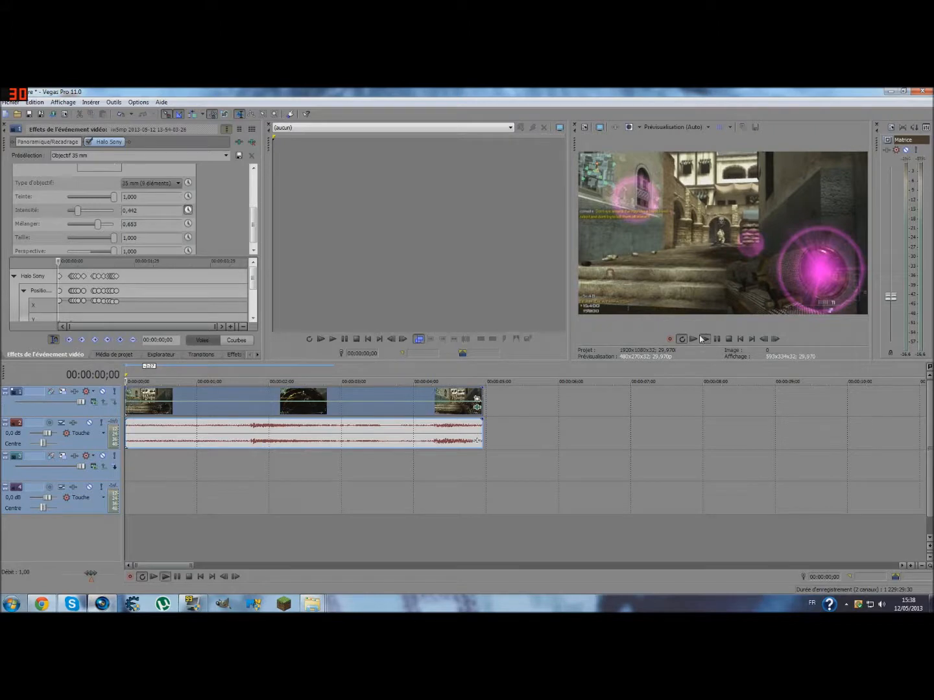
{"action": "left_click", "coordinate": [704, 339]}
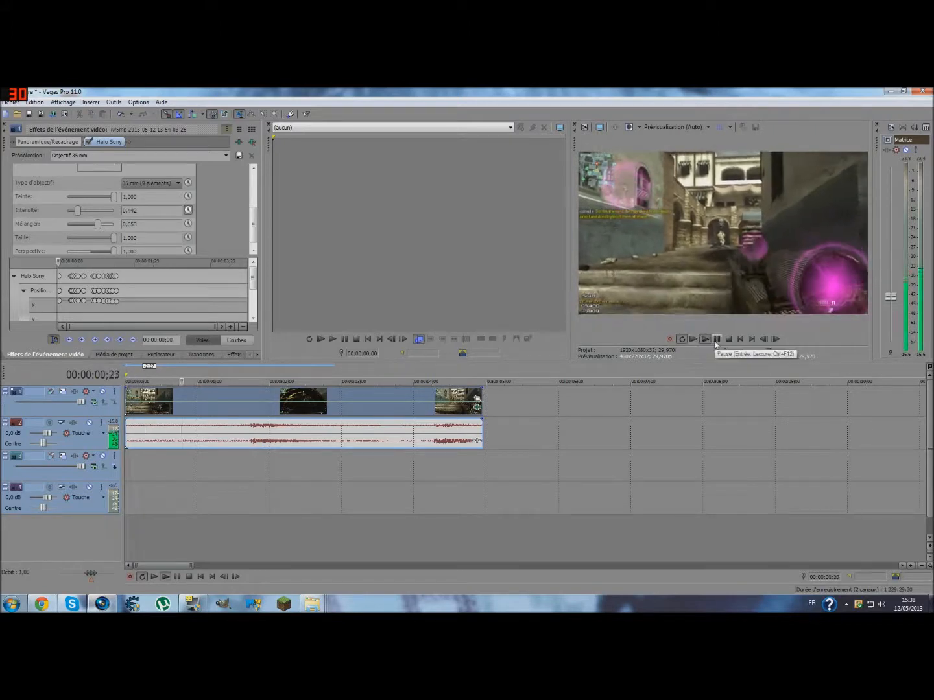
{"action": "left_click", "coordinate": [716, 340]}
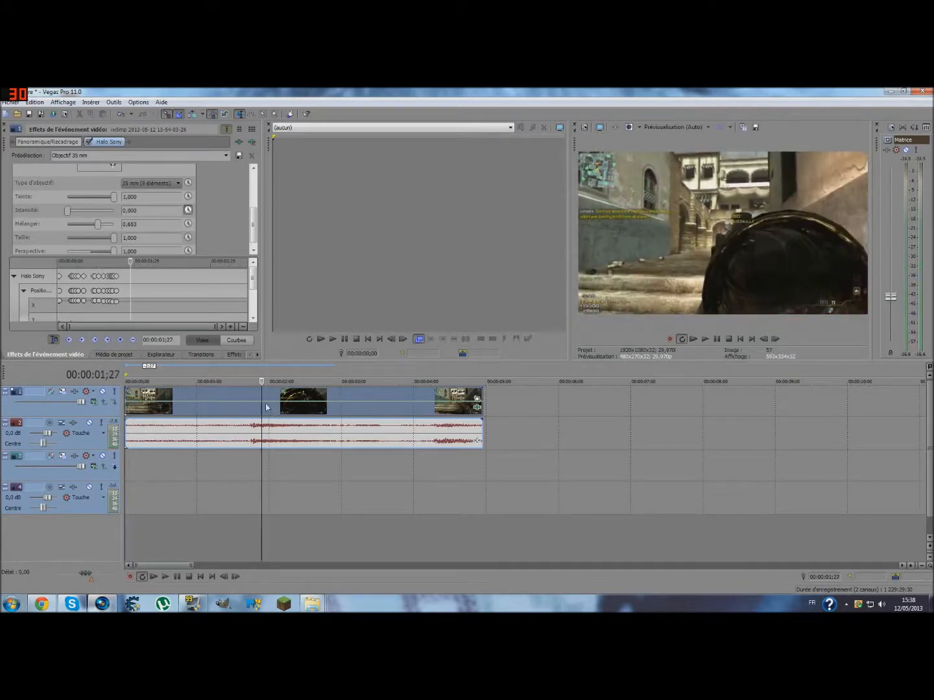
{"action": "mouse_move", "coordinate": [262, 395]}
{"action": "left_mouse_down"}
{"action": "mouse_move", "coordinate": [238, 396]}
{"action": "mouse_move", "coordinate": [260, 395]}
{"action": "left_mouse_up"}
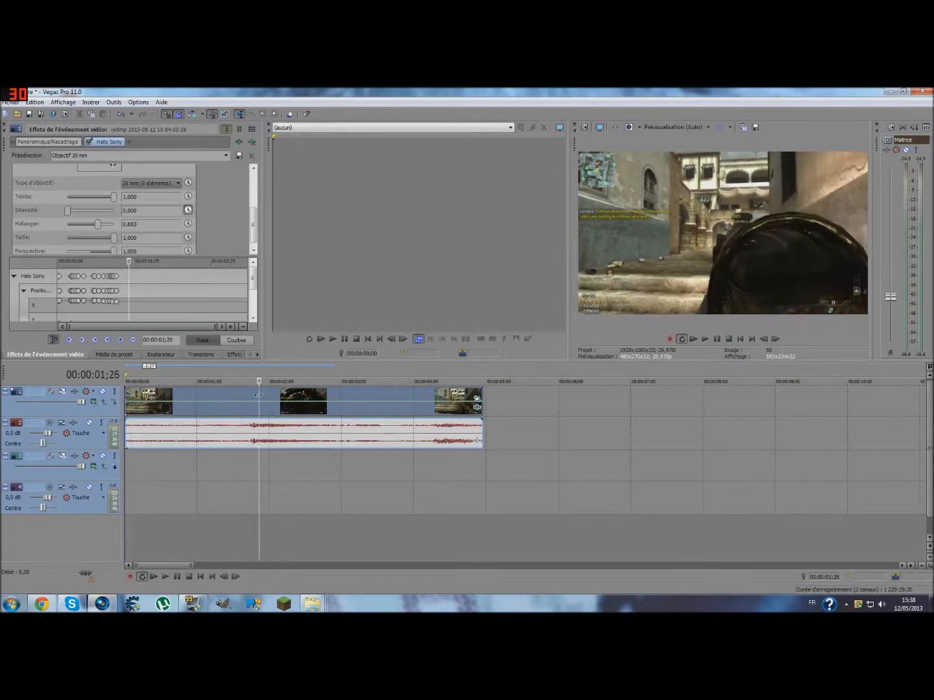
{"action": "key", "text": "s"}
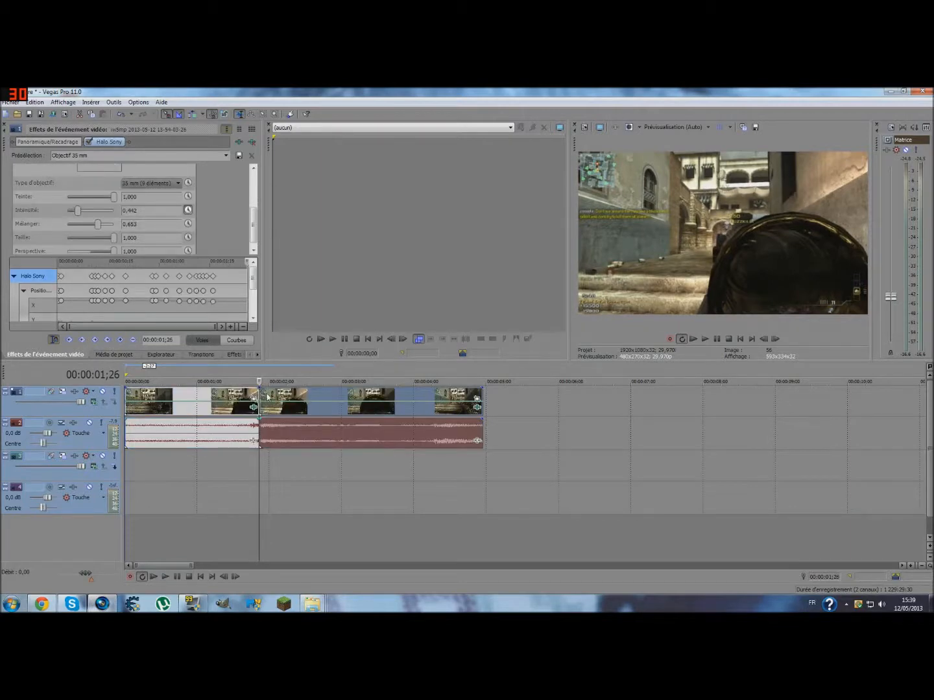
- Apply the Rayons lumineux Sony effect with the Rayons lumineux intenses preset to the video clip starting at 00:00:01;26
{"action": "scroll", "coordinate": [265, 395], "scroll_direction": "up", "scroll_amount": 5}
{"action": "scroll", "coordinate": [266, 395], "scroll_direction": "down", "scroll_amount": 2}
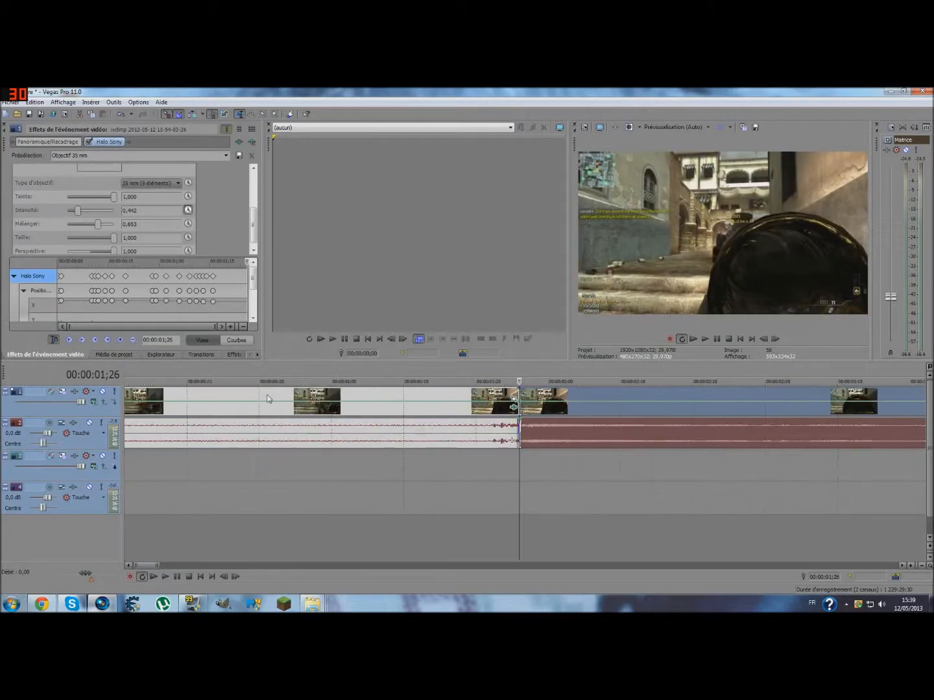
{"action": "left_click", "coordinate": [902, 566]}
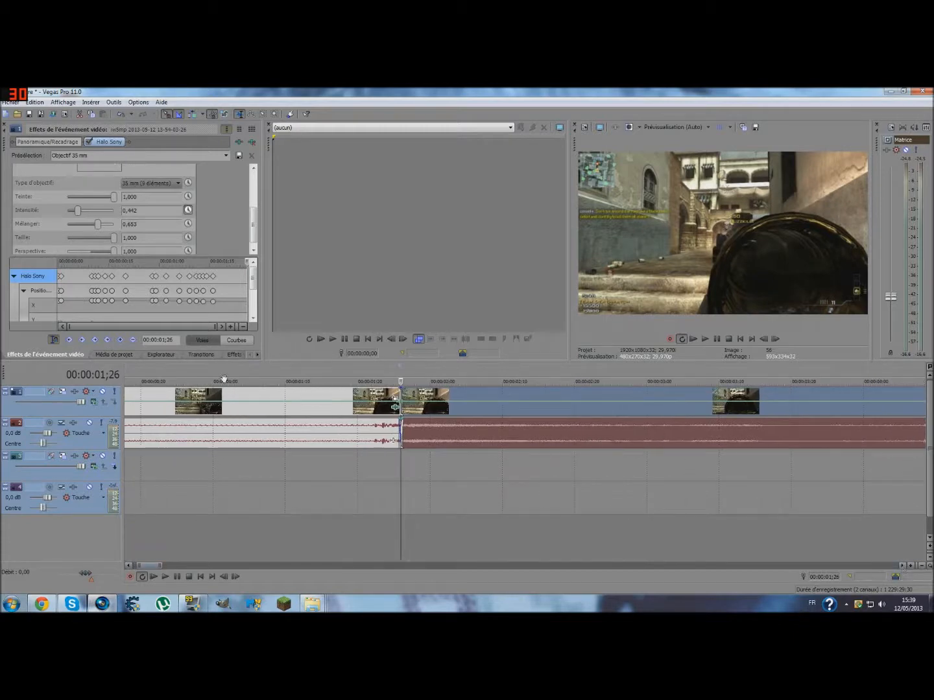
{"action": "left_click", "coordinate": [234, 354]}
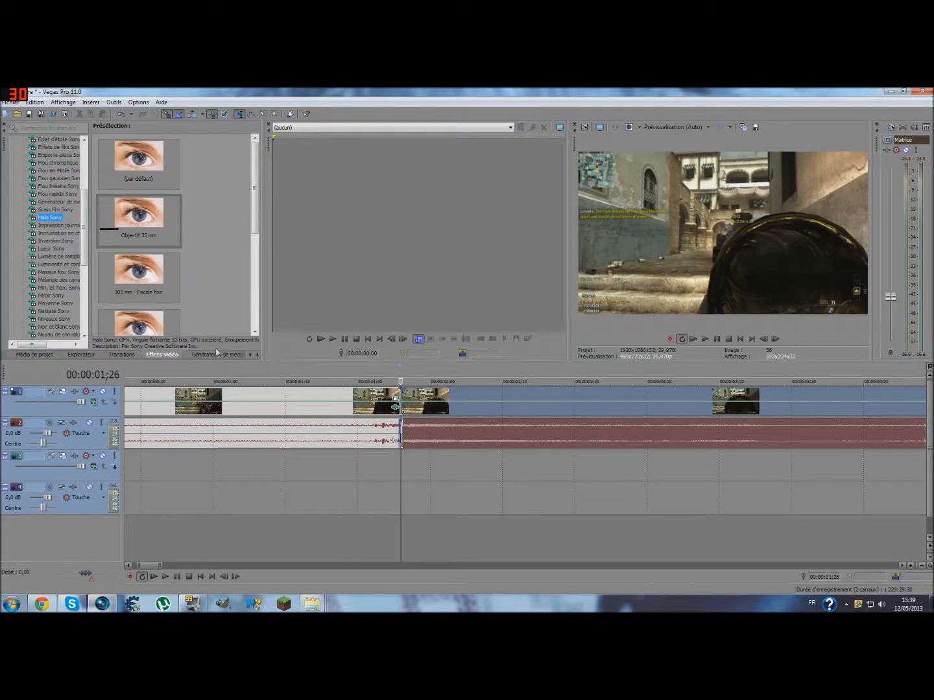
{"action": "scroll", "coordinate": [89, 203], "scroll_direction": "down", "scroll_amount": 3}
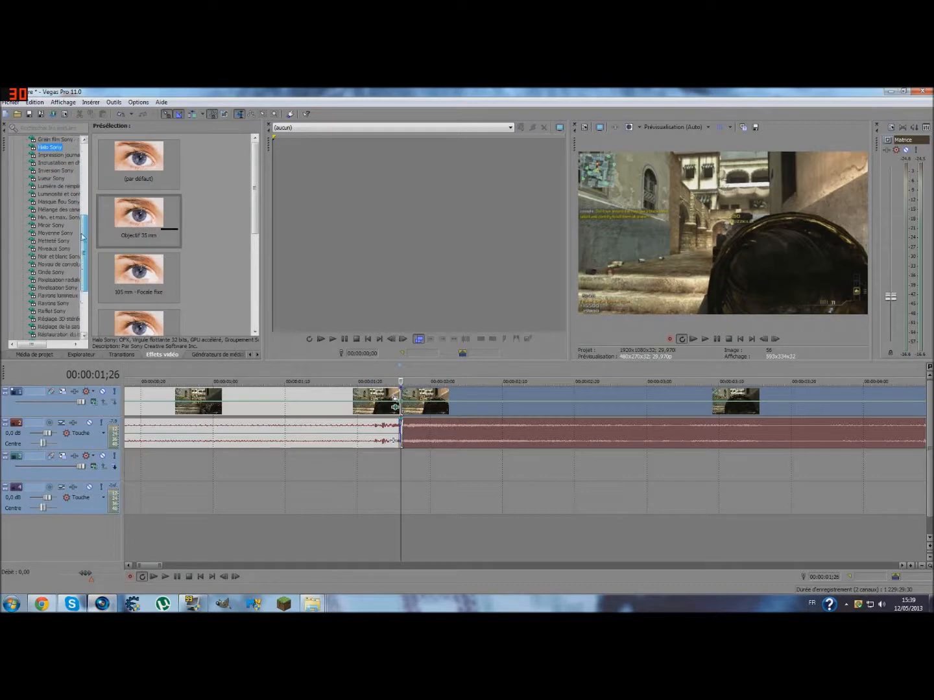
{"action": "scroll", "coordinate": [79, 247], "scroll_direction": "down", "scroll_amount": 4}
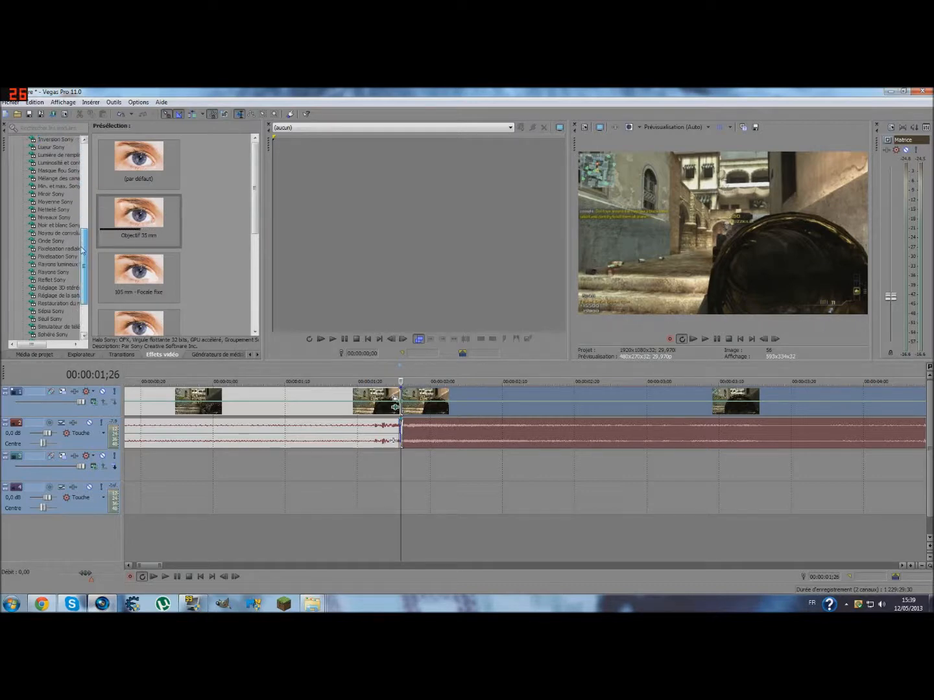
{"action": "scroll", "coordinate": [84, 260], "scroll_direction": "down", "scroll_amount": 3}
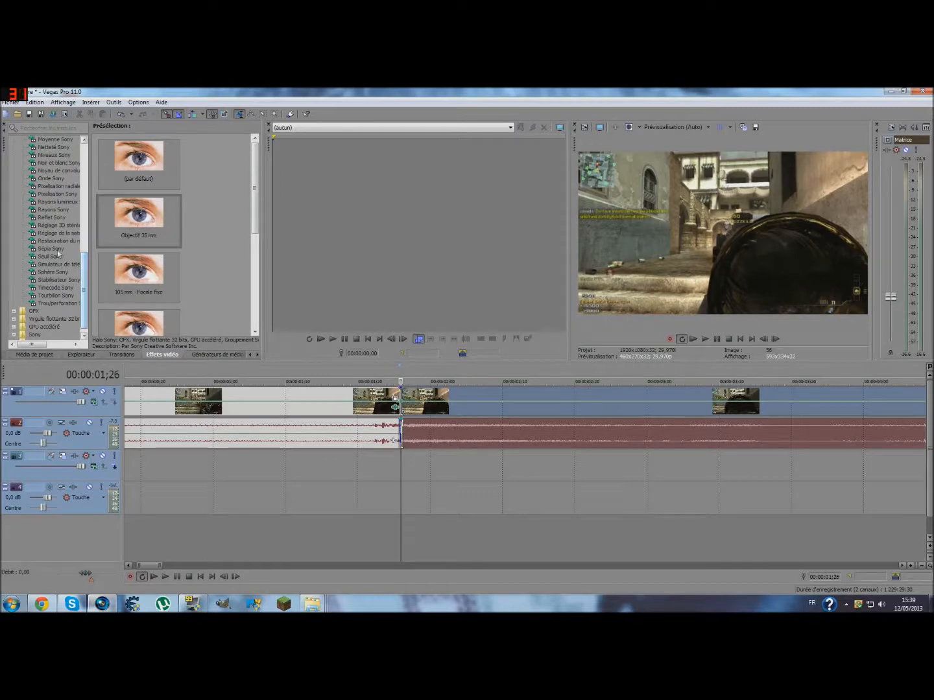
{"action": "left_click", "coordinate": [63, 204]}
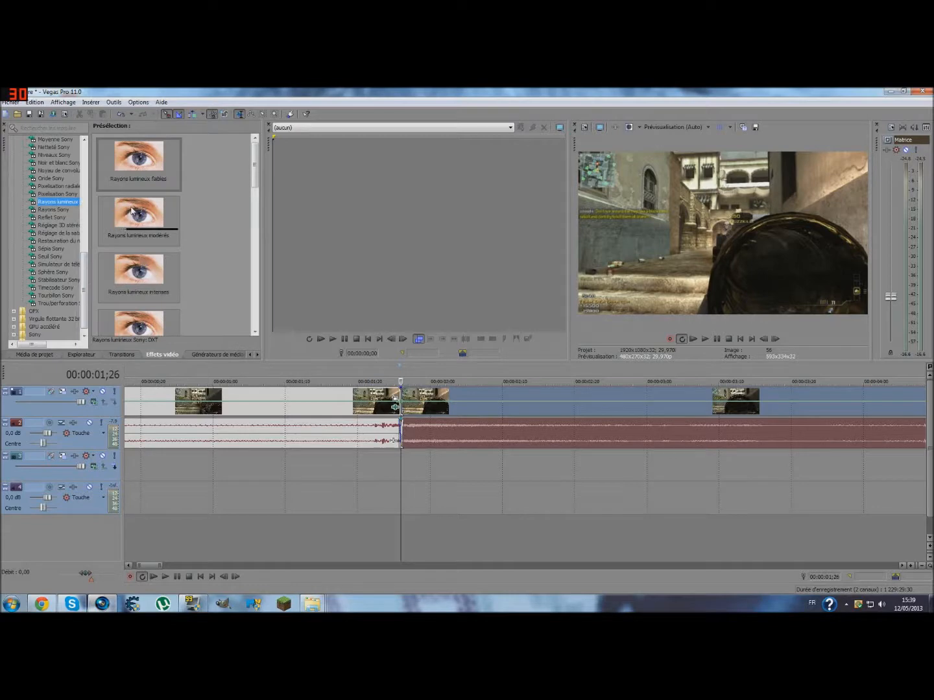
{"action": "left_click_drag", "start_coordinate": [138, 267], "coordinate": [439, 394]}
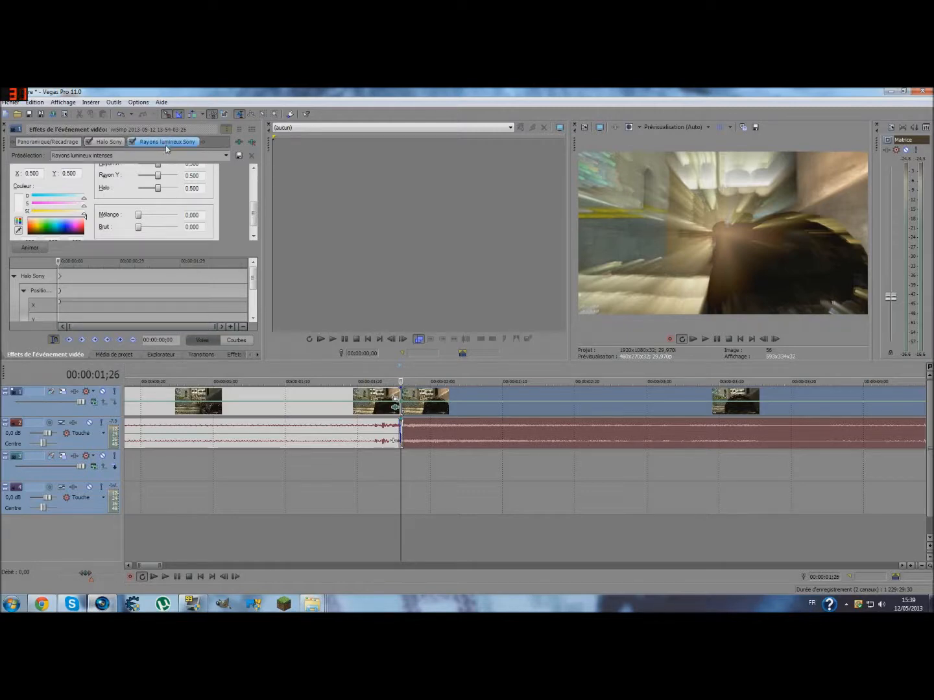
- Set the light rays' Sensibilité and Intensité to 0,000 and turn on animation for the effect
{"action": "left_click_drag", "start_coordinate": [257, 211], "coordinate": [257, 190]}
{"action": "left_click_drag", "start_coordinate": [160, 180], "coordinate": [188, 183]}
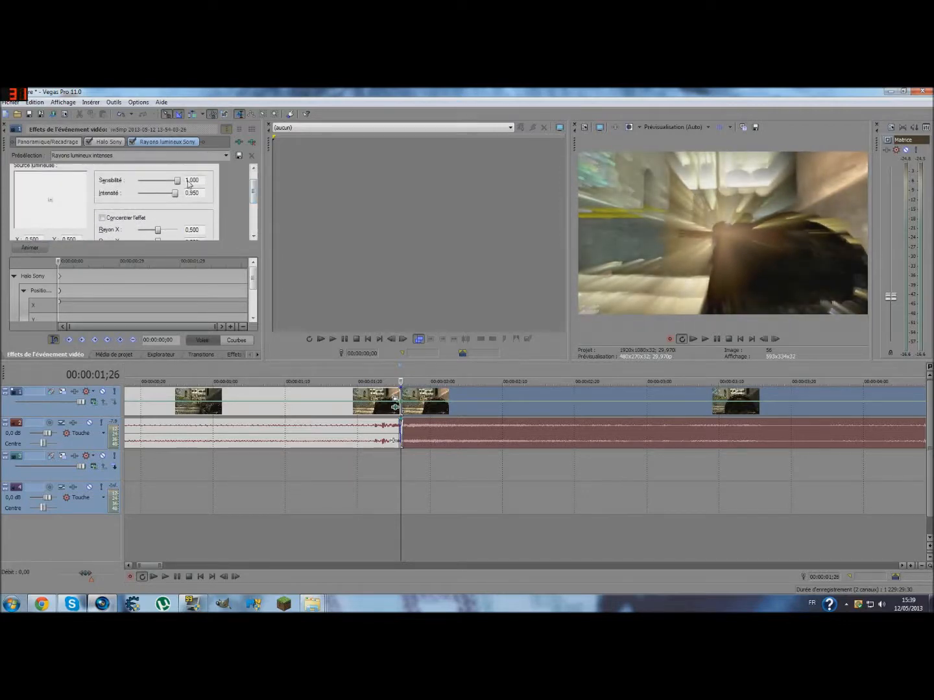
{"action": "left_click_drag", "start_coordinate": [169, 195], "coordinate": [150, 193]}
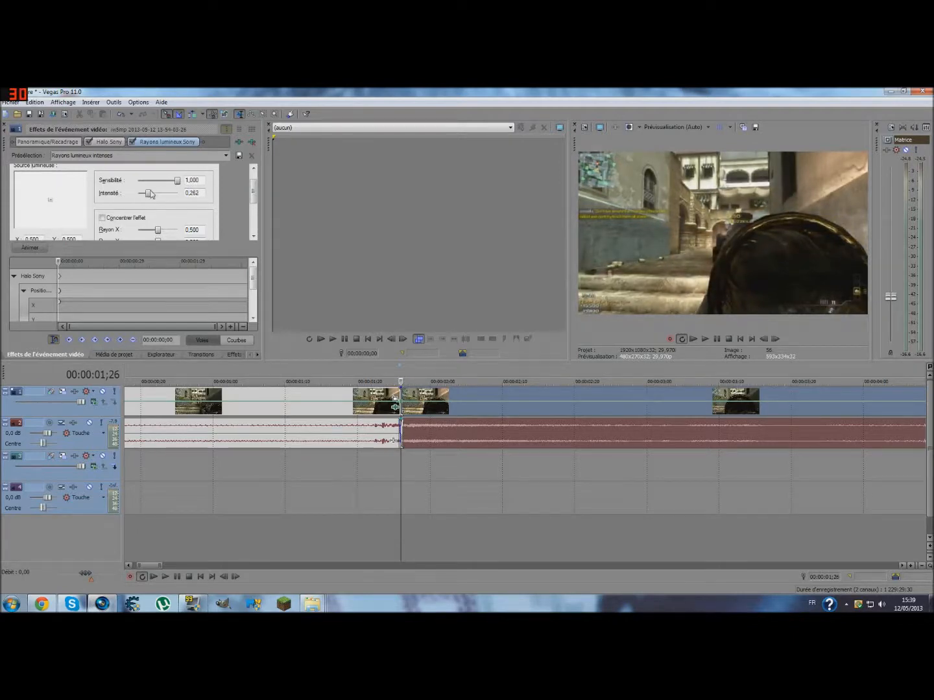
{"action": "left_click_drag", "start_coordinate": [174, 195], "coordinate": [127, 209]}
{"action": "left_click_drag", "start_coordinate": [178, 180], "coordinate": [136, 180]}
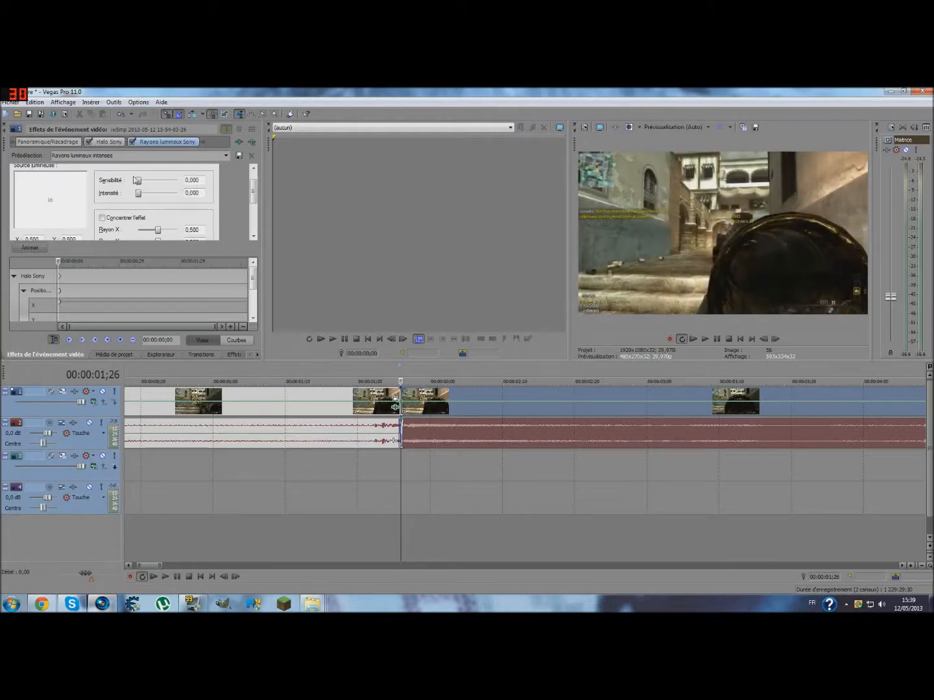
{"action": "left_click_drag", "start_coordinate": [254, 192], "coordinate": [254, 240]}
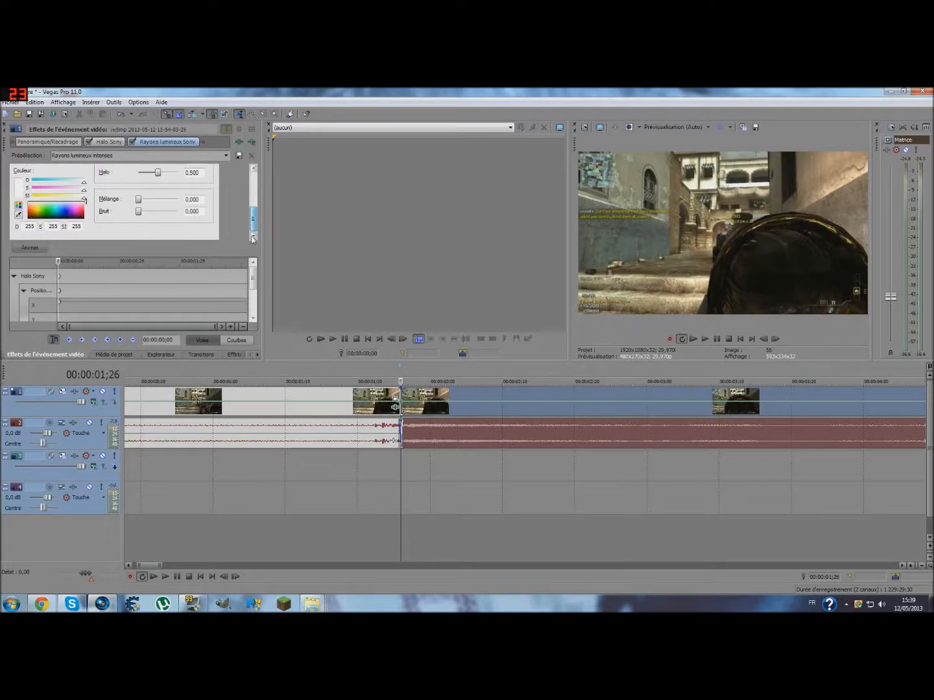
{"action": "left_click", "coordinate": [28, 247]}
{"action": "left_click_drag", "start_coordinate": [260, 223], "coordinate": [248, 190]}
- Split the second clip's video and audio at 00:00:03;02
{"action": "left_click", "coordinate": [763, 338]}
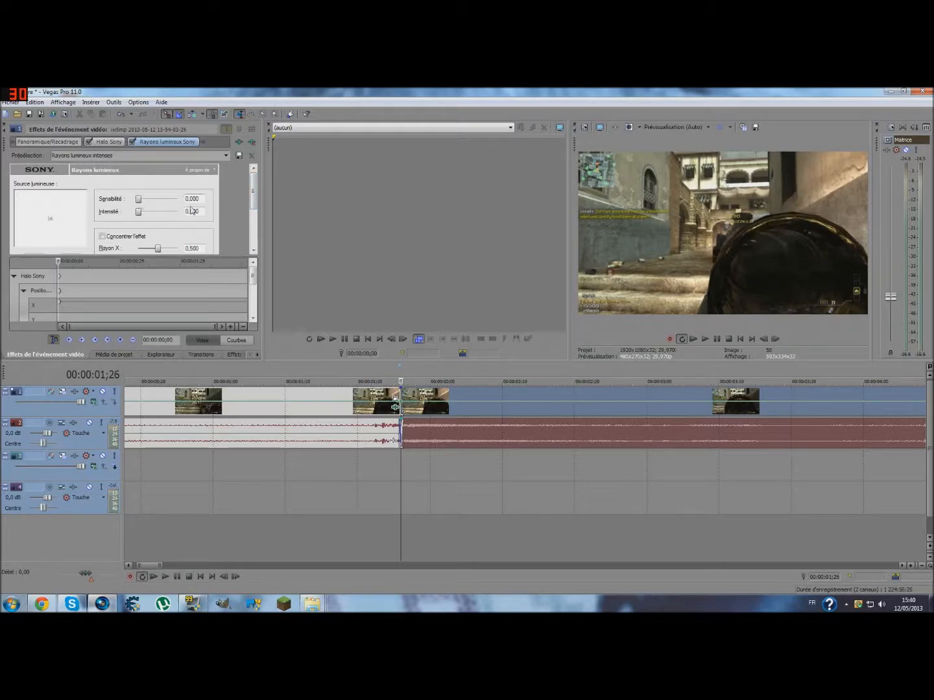
{"action": "left_click", "coordinate": [775, 340]}
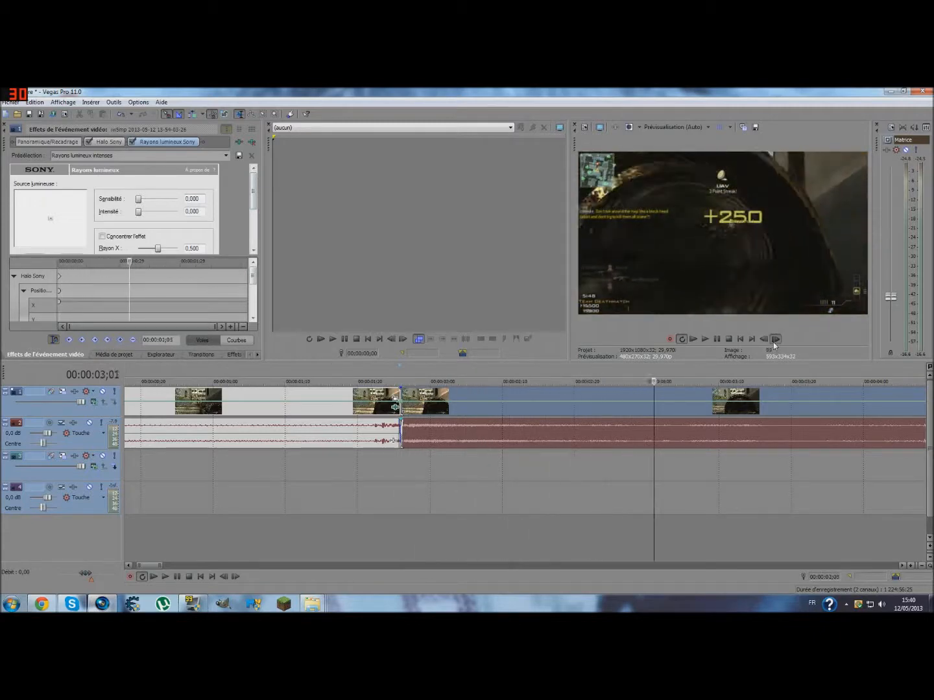
{"action": "left_click", "coordinate": [762, 341]}
{"action": "left_click", "coordinate": [761, 342]}
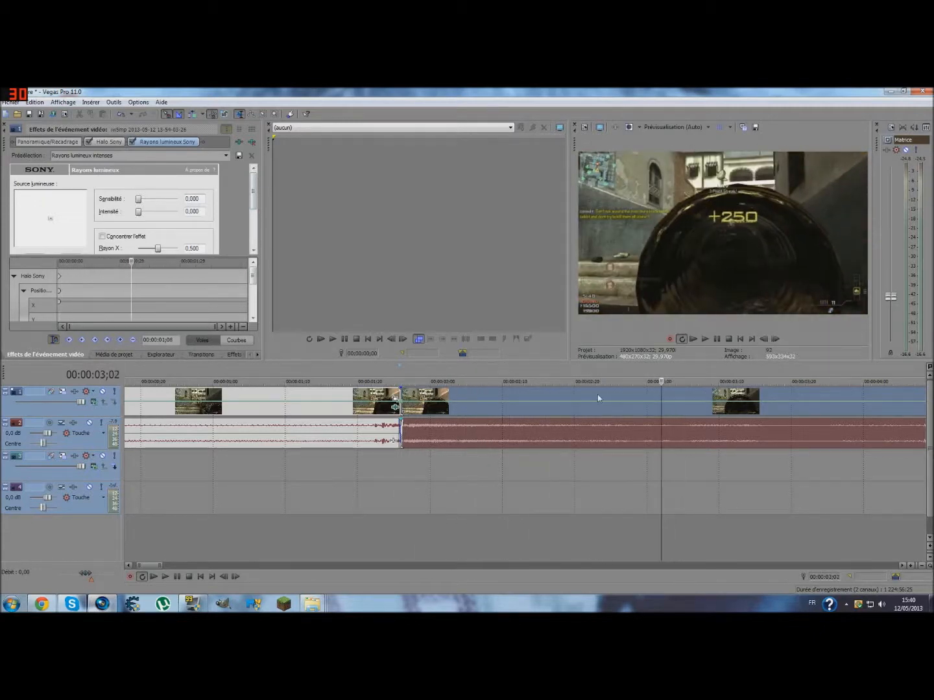
{"action": "key", "text": "s"}
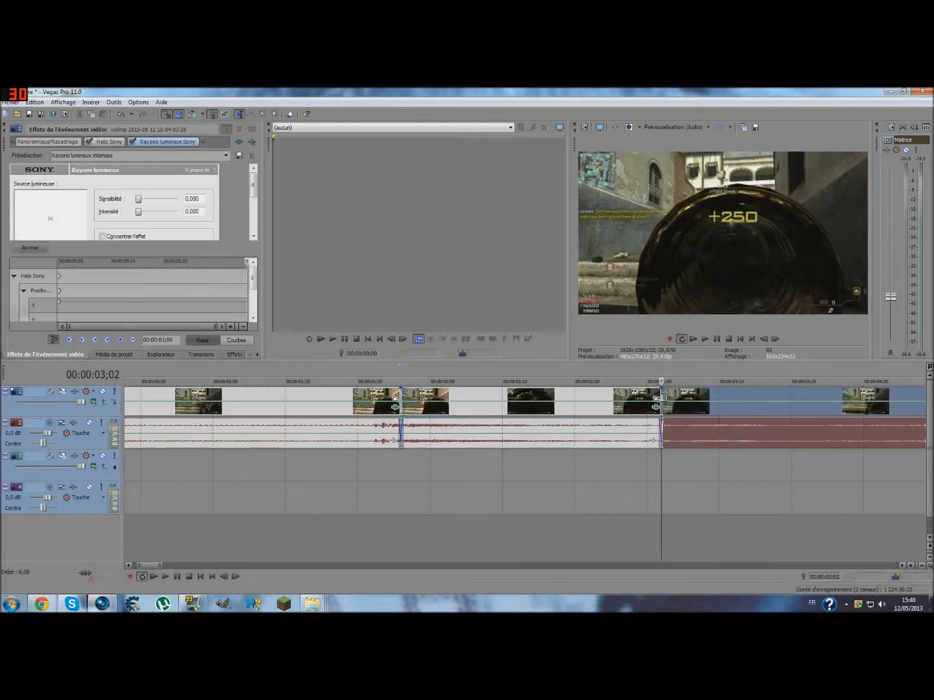
- Try raising the middle clip's light-ray Sensibilité and Intensité to 1,000 at 00:00:03;02
{"action": "double_click", "coordinate": [634, 398]}
{"action": "key", "text": "space"}
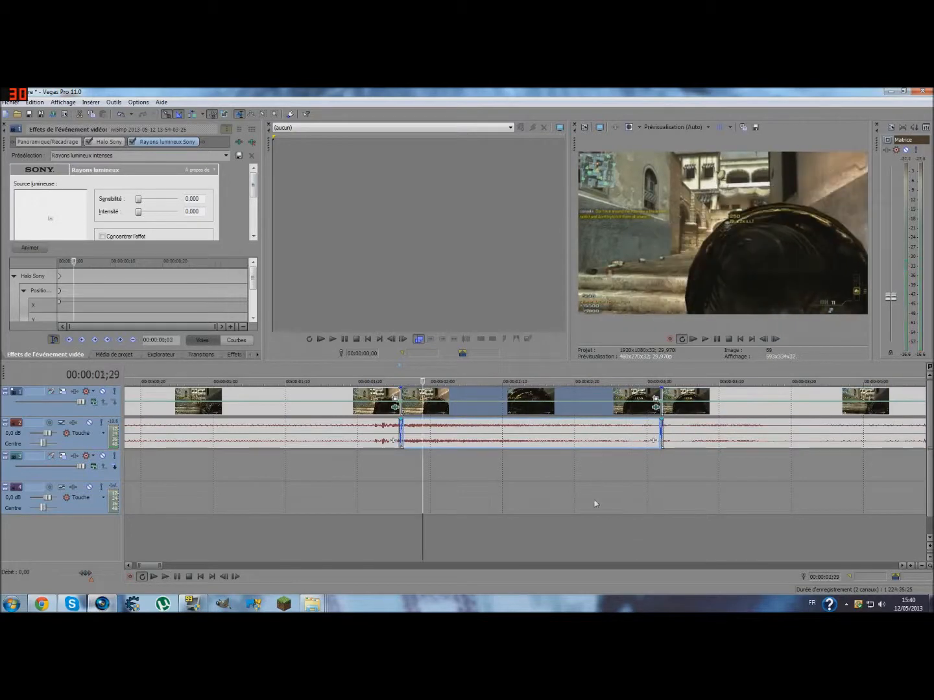
{"action": "left_click", "coordinate": [400, 491]}
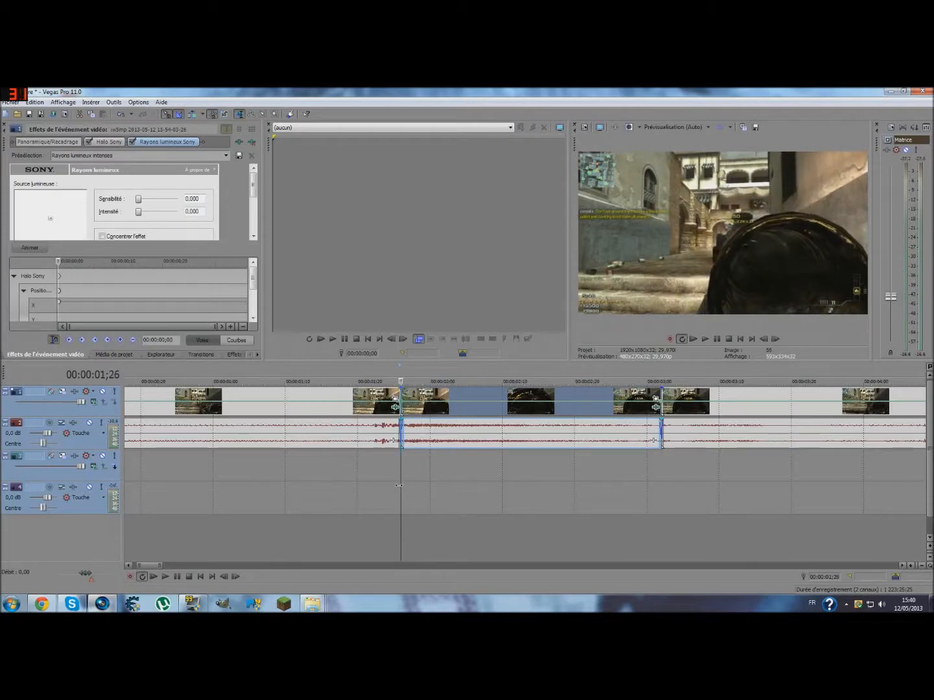
{"action": "left_click_drag", "start_coordinate": [400, 495], "coordinate": [661, 498]}
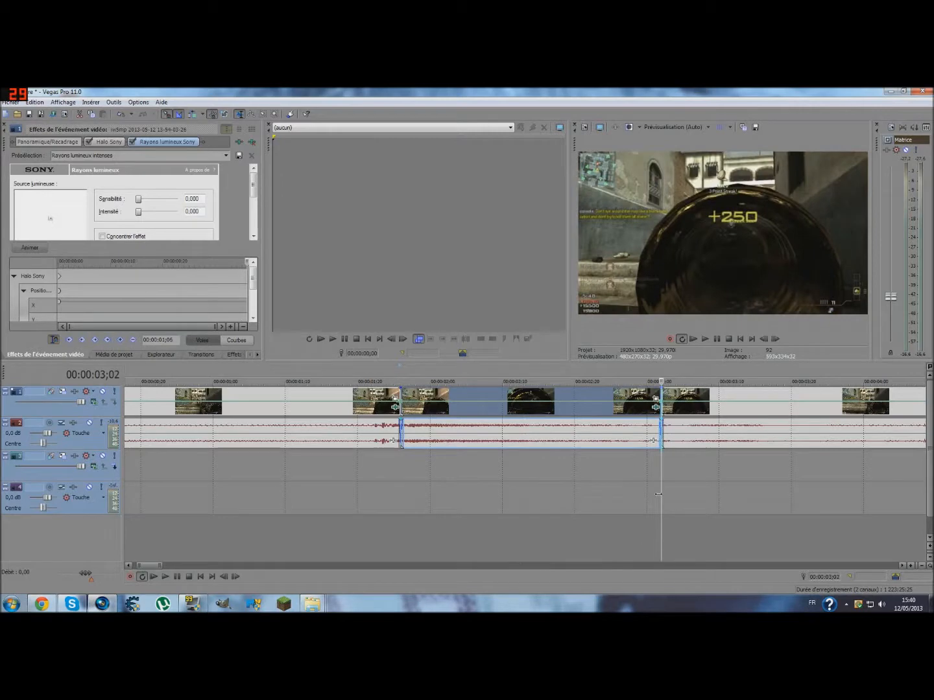
{"action": "left_click_drag", "start_coordinate": [137, 200], "coordinate": [194, 223]}
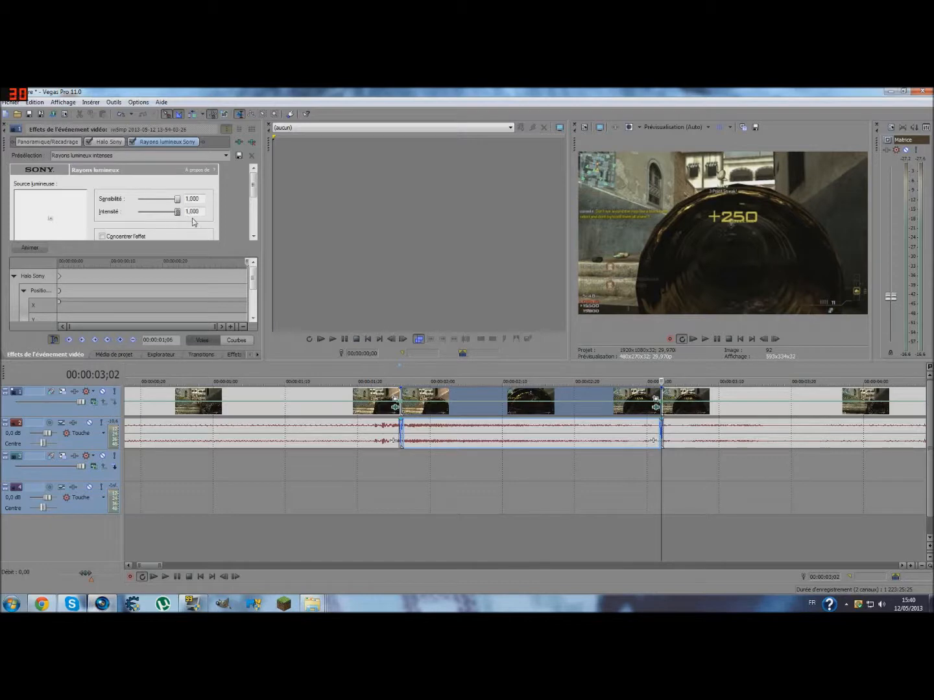
- Scrub through the middle clip from 00:00:01;26 to check how the light rays look
{"action": "left_click_drag", "start_coordinate": [659, 483], "coordinate": [401, 455]}
{"action": "left_click", "coordinate": [402, 456]}
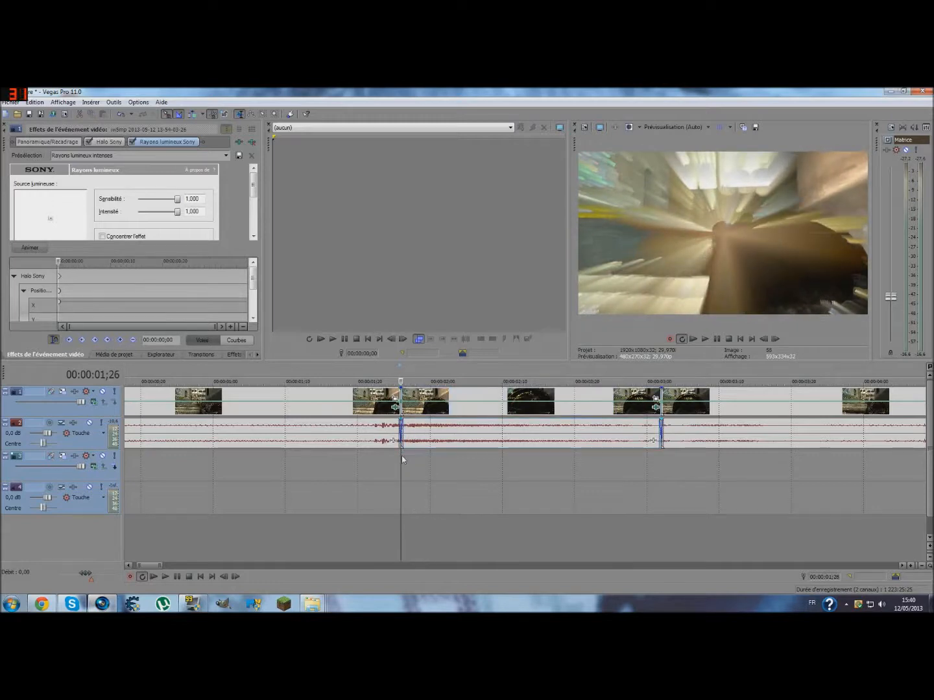
{"action": "left_click_drag", "start_coordinate": [401, 455], "coordinate": [641, 466]}
{"action": "left_click_drag", "start_coordinate": [648, 467], "coordinate": [492, 468]}
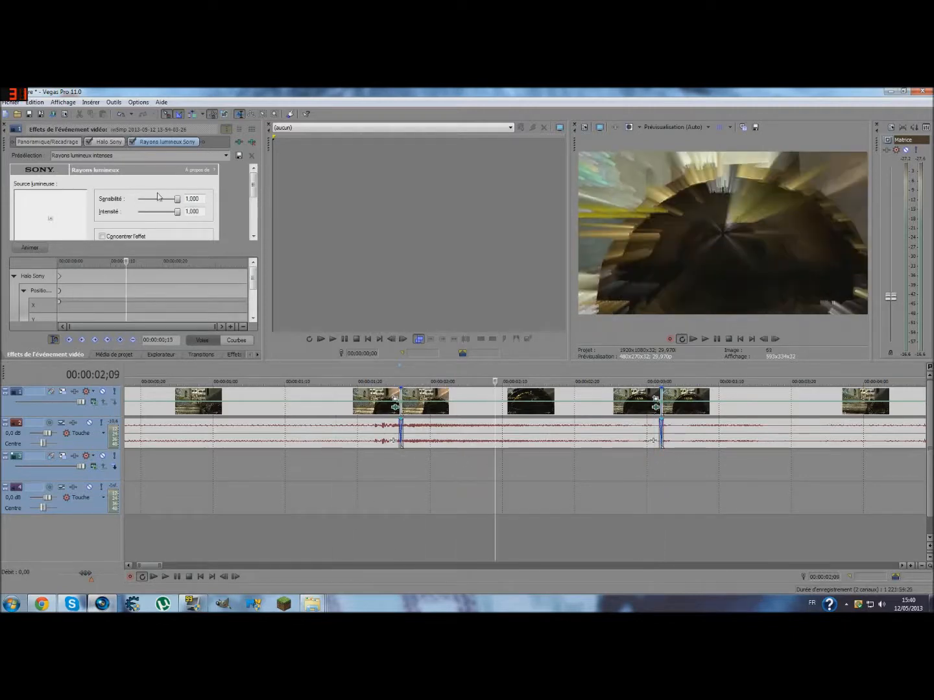
- Set the light rays' Sensibilité to 0,475 and Intensité to 0,438 at 00:00:02;09 and turn on their animation
{"action": "mouse_move", "coordinate": [176, 215]}
{"action": "left_mouse_down"}
{"action": "mouse_move", "coordinate": [156, 215]}
{"action": "mouse_move", "coordinate": [178, 202]}
{"action": "left_mouse_up"}
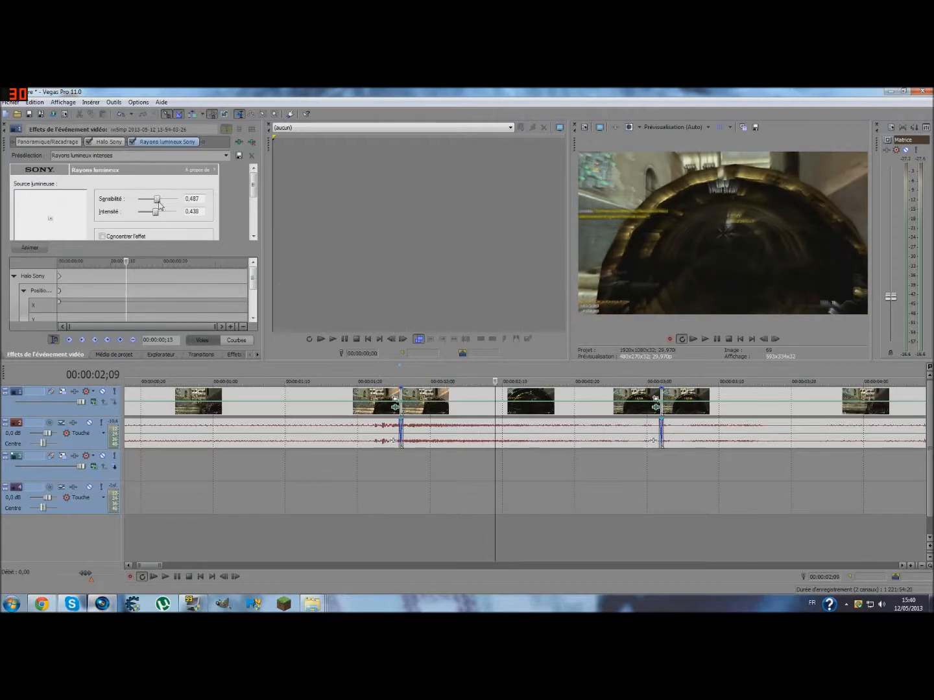
{"action": "left_click", "coordinate": [125, 291]}
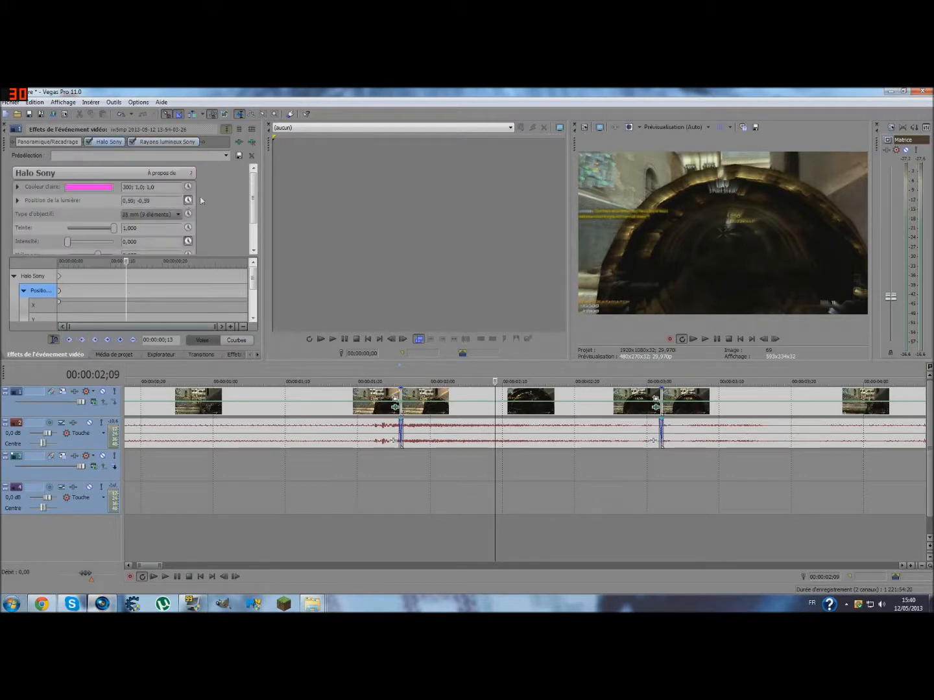
{"action": "left_click", "coordinate": [165, 142]}
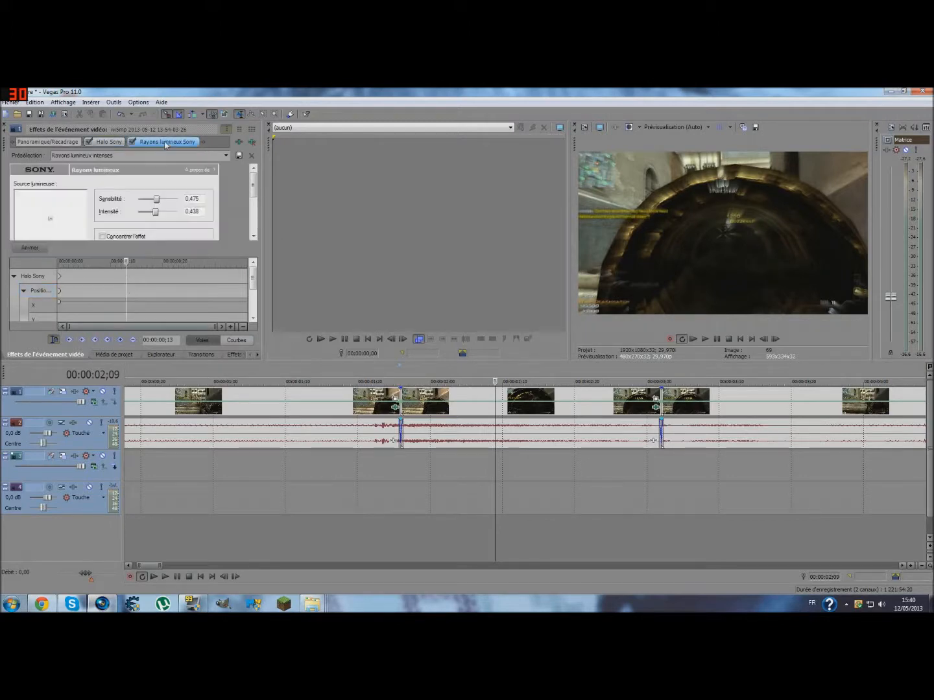
{"action": "left_click", "coordinate": [41, 250]}
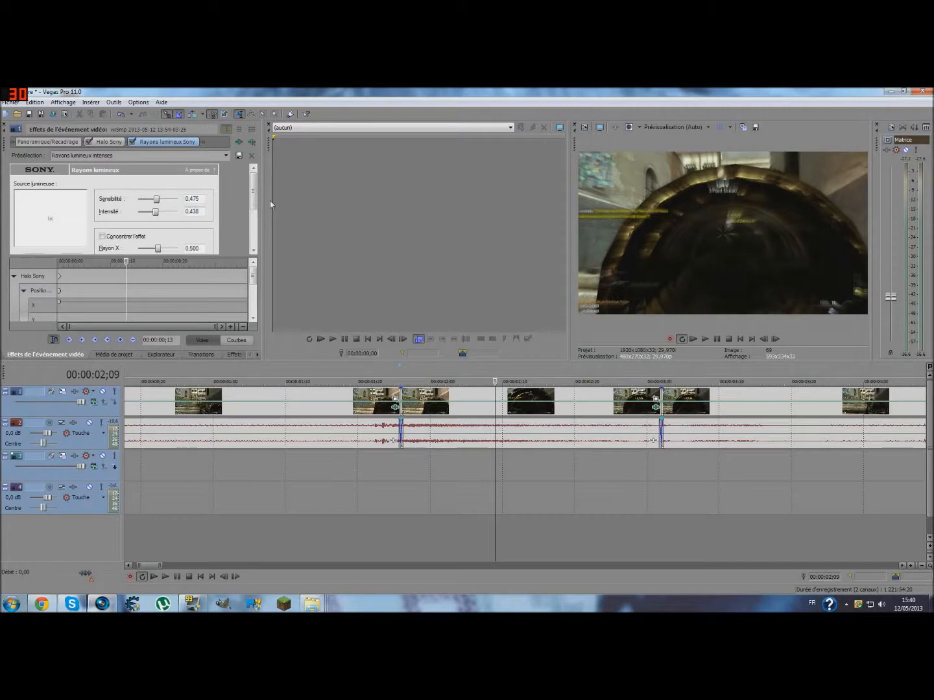
{"action": "mouse_move", "coordinate": [253, 196]}
{"action": "left_mouse_down"}
{"action": "mouse_move", "coordinate": [257, 254]}
{"action": "mouse_move", "coordinate": [249, 205]}
{"action": "left_mouse_up"}
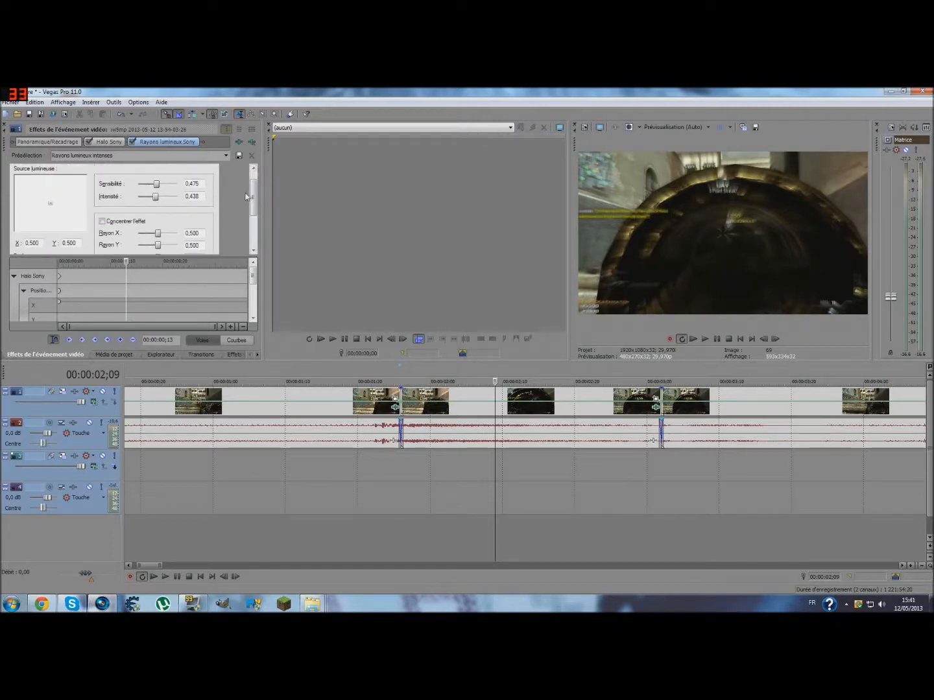
{"action": "left_click_drag", "start_coordinate": [158, 186], "coordinate": [161, 187]}
{"action": "left_click_drag", "start_coordinate": [157, 201], "coordinate": [156, 202]}
- Set the light rays' Sensibilité and Intensité to 0,000 at the middle clip's start, 00:00:01;26
{"action": "left_click", "coordinate": [763, 339]}
{"action": "left_click", "coordinate": [765, 342]}
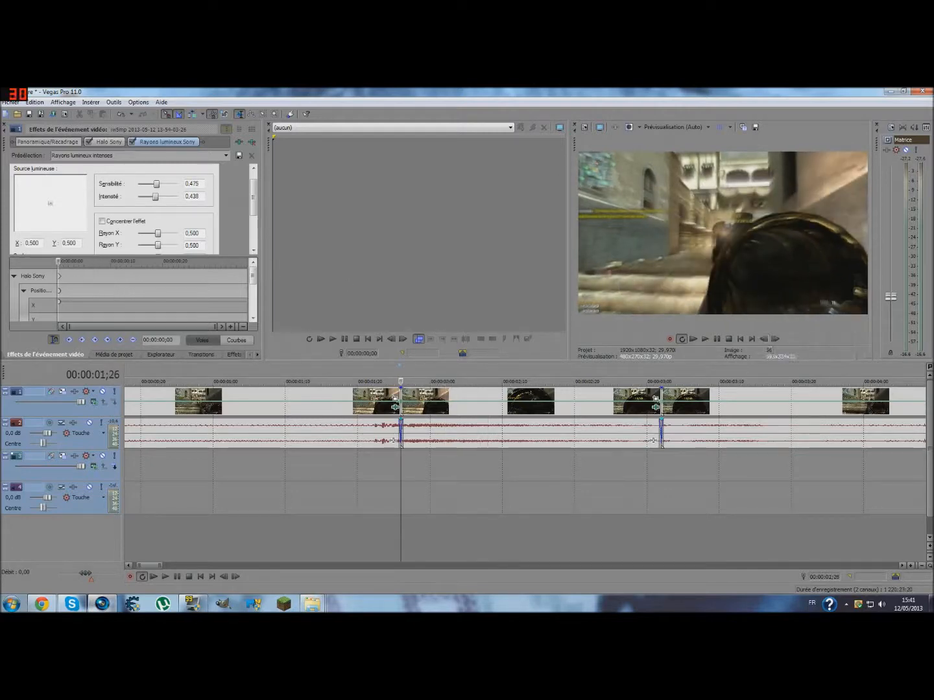
{"action": "left_click_drag", "start_coordinate": [155, 197], "coordinate": [143, 189]}
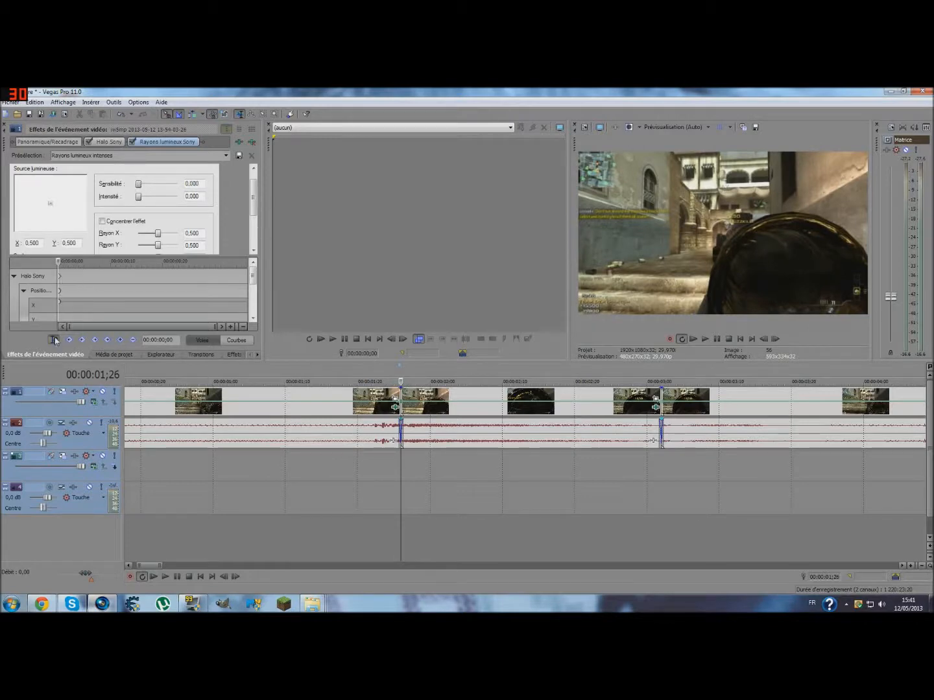
{"action": "left_click", "coordinate": [108, 341]}
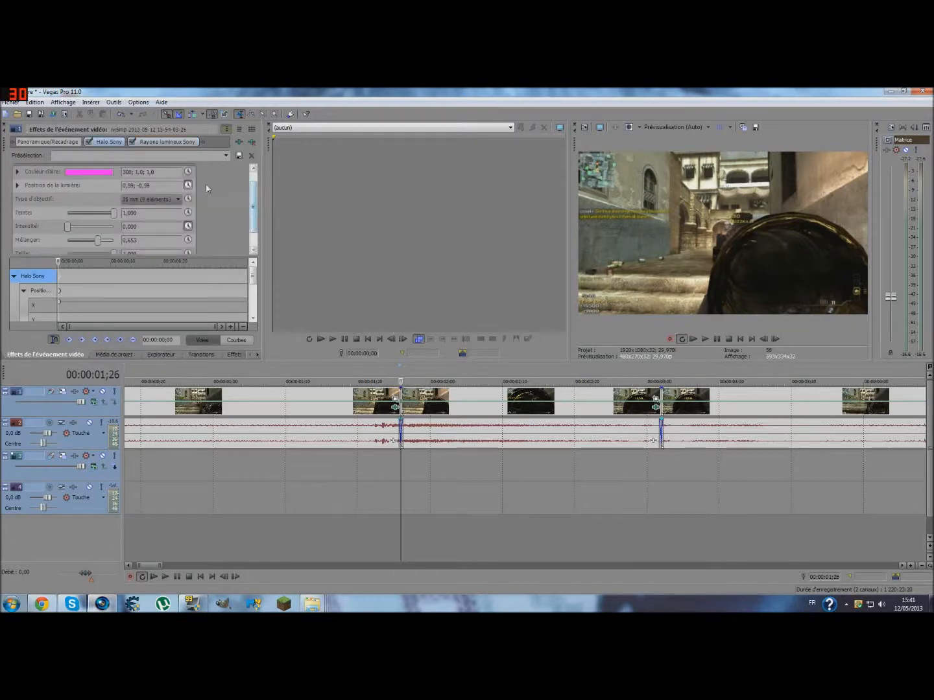
{"action": "left_click", "coordinate": [173, 143]}
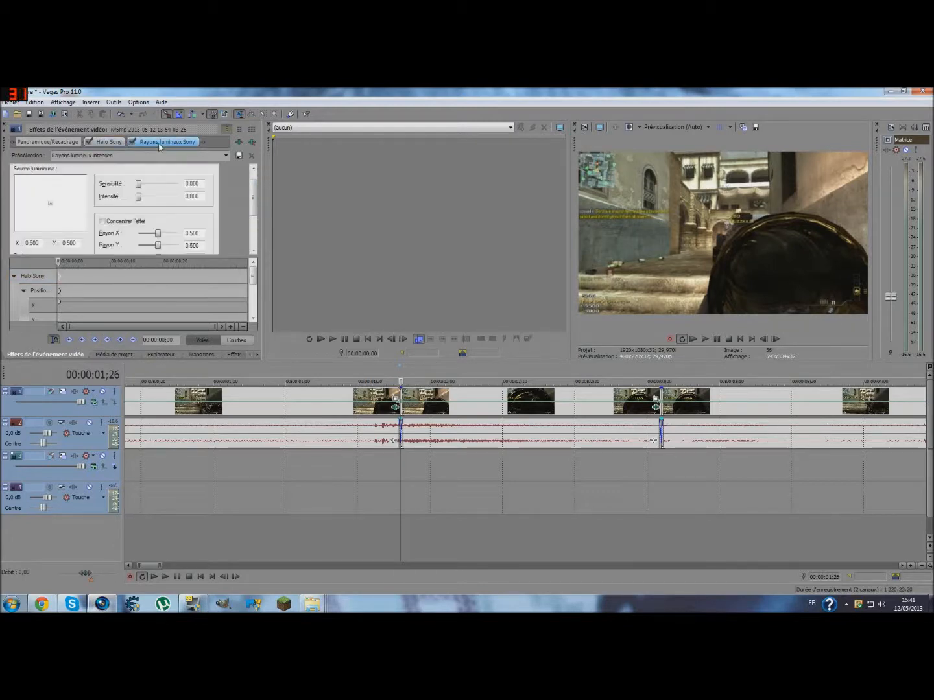
- Raise the light rays' Sensibilité and Intensité to 1,000 at 00:00:02;12 in the middle clip
{"action": "key", "text": "space"}
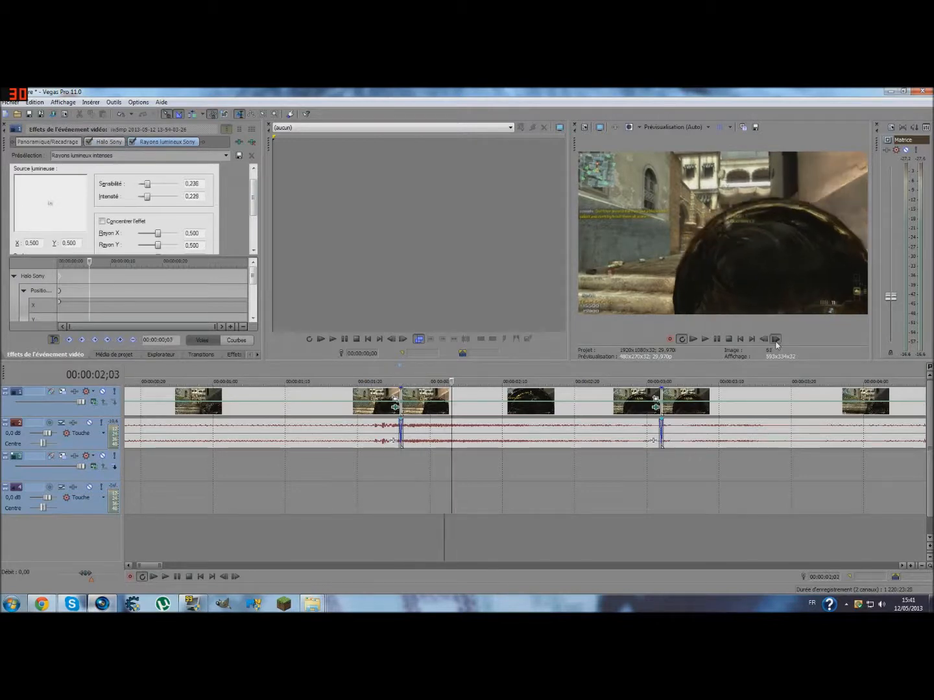
{"action": "left_click_drag", "start_coordinate": [153, 186], "coordinate": [185, 201]}
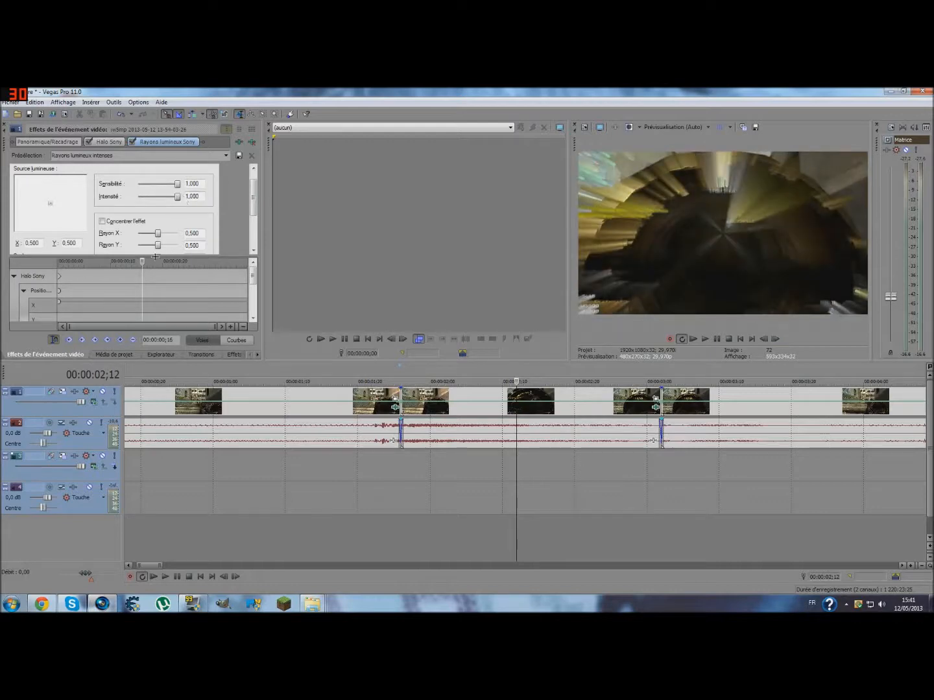
{"action": "left_click", "coordinate": [120, 341]}
{"action": "left_click", "coordinate": [776, 341]}
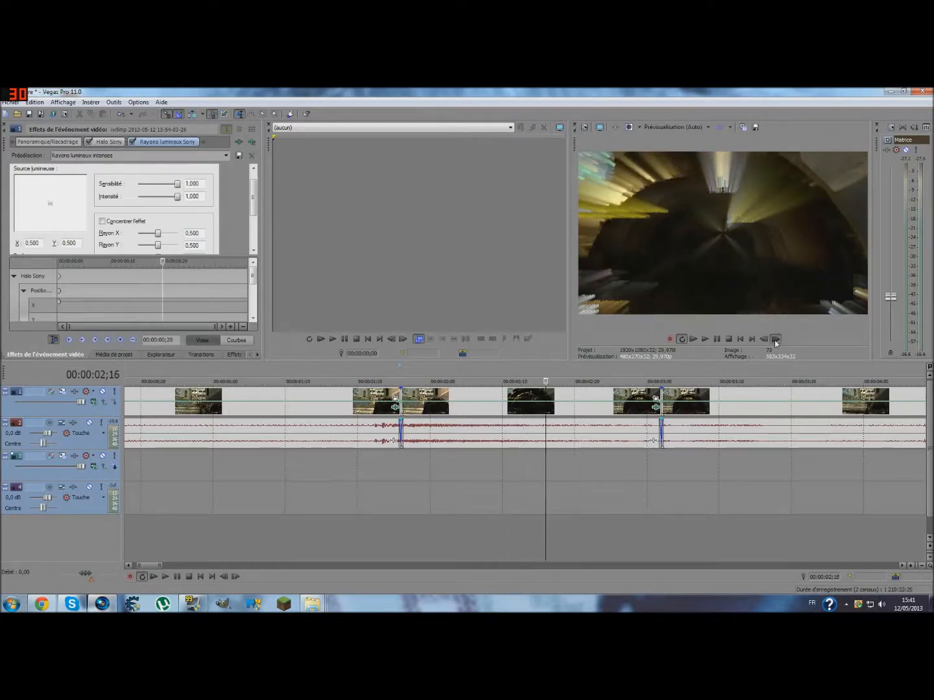
- Set the light rays' Sensibilité and Intensité to 0,000 at the middle clip's end, 00:00:03;02, and play back the sequence to check it
{"action": "left_click", "coordinate": [776, 340]}
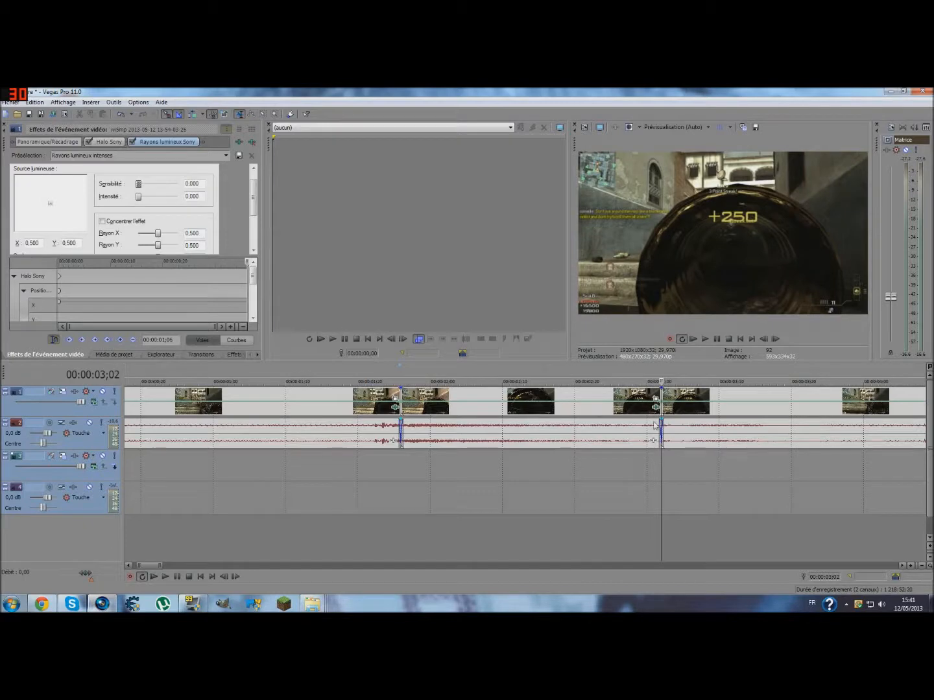
{"action": "left_click_drag", "start_coordinate": [660, 488], "coordinate": [306, 454]}
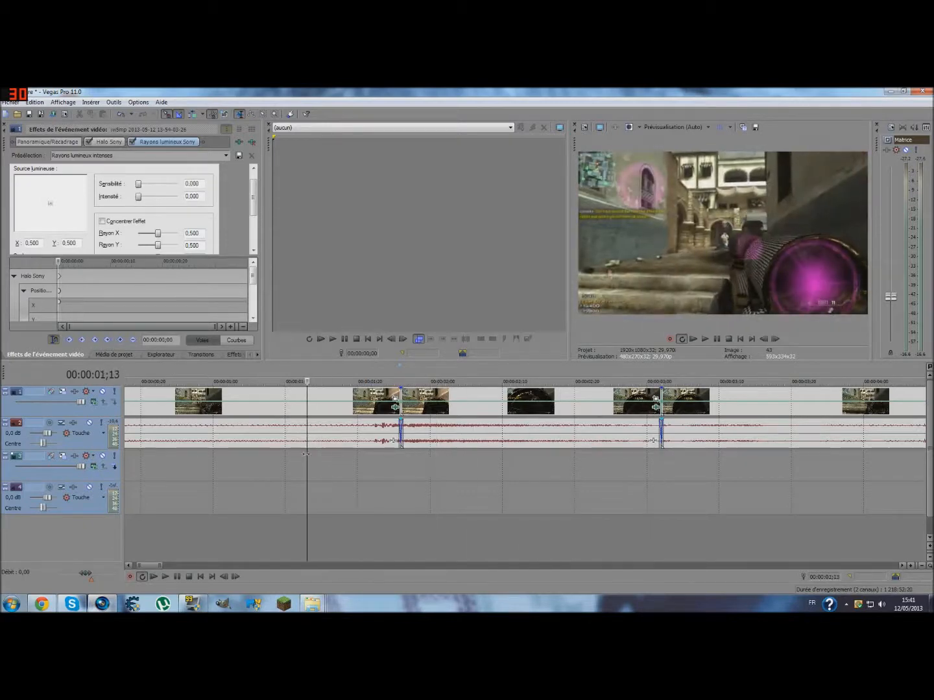
{"action": "left_click", "coordinate": [709, 341]}
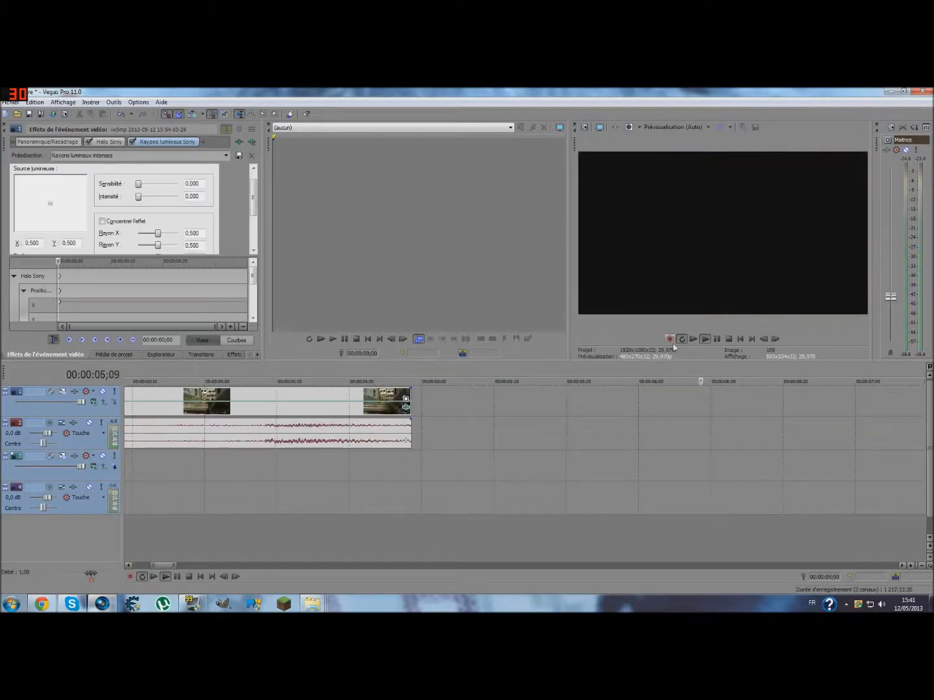
{"action": "left_click", "coordinate": [692, 341]}
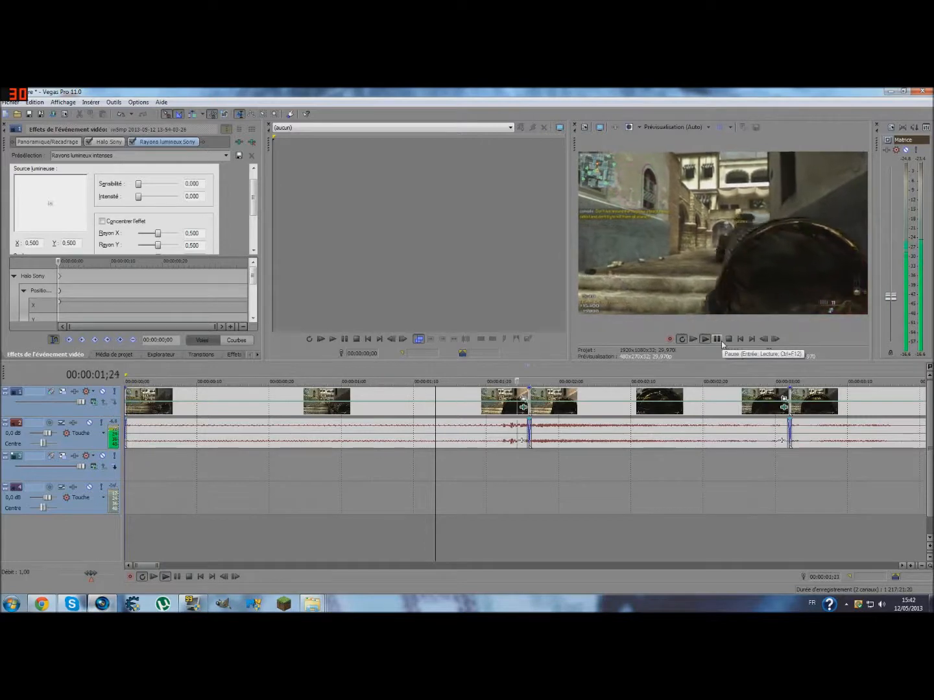
{"action": "left_click", "coordinate": [716, 339]}
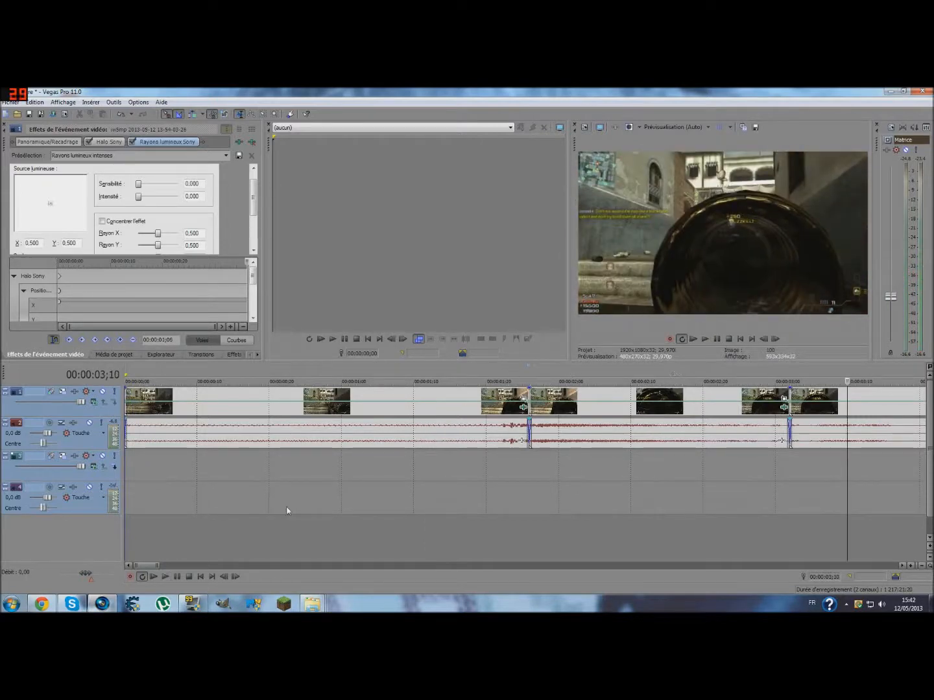
- Look through the Images and Vidéos libraries for material to add to the edit, then close the file window
{"action": "left_click", "coordinate": [11, 604]}
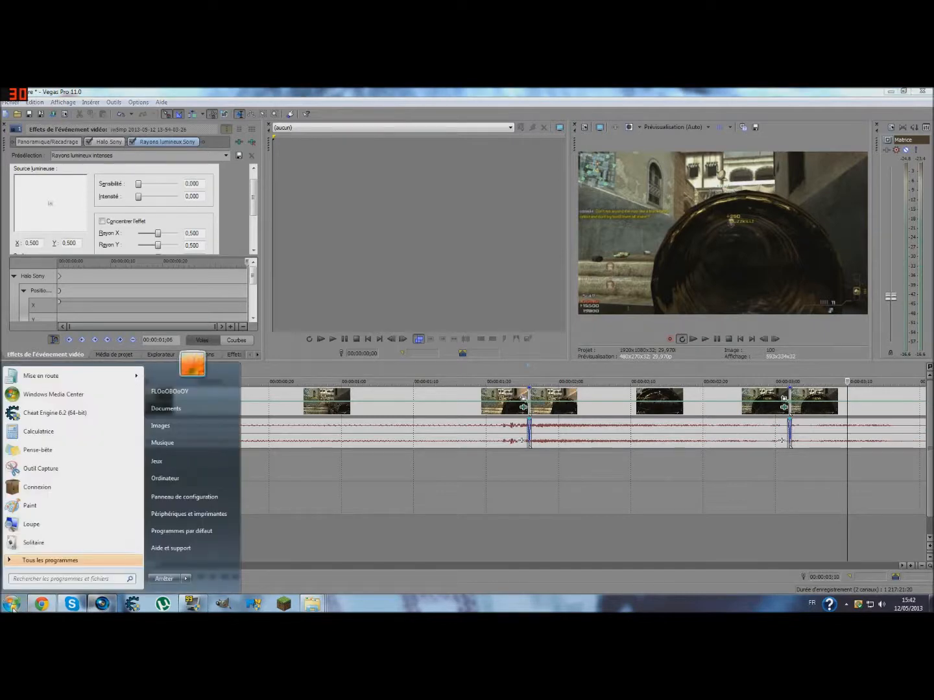
{"action": "left_click", "coordinate": [170, 426]}
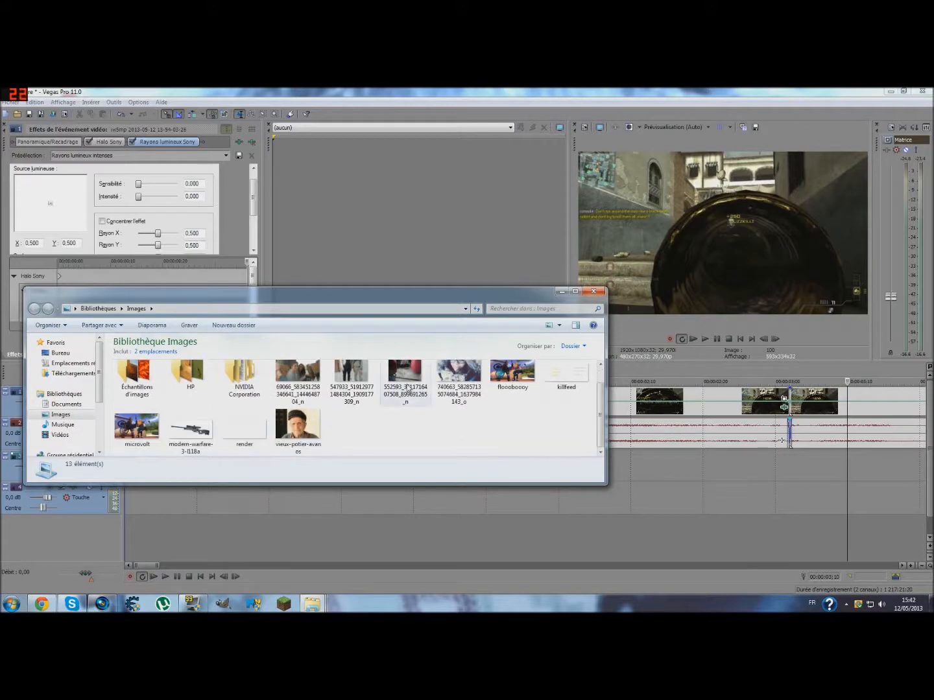
{"action": "left_click", "coordinate": [63, 435]}
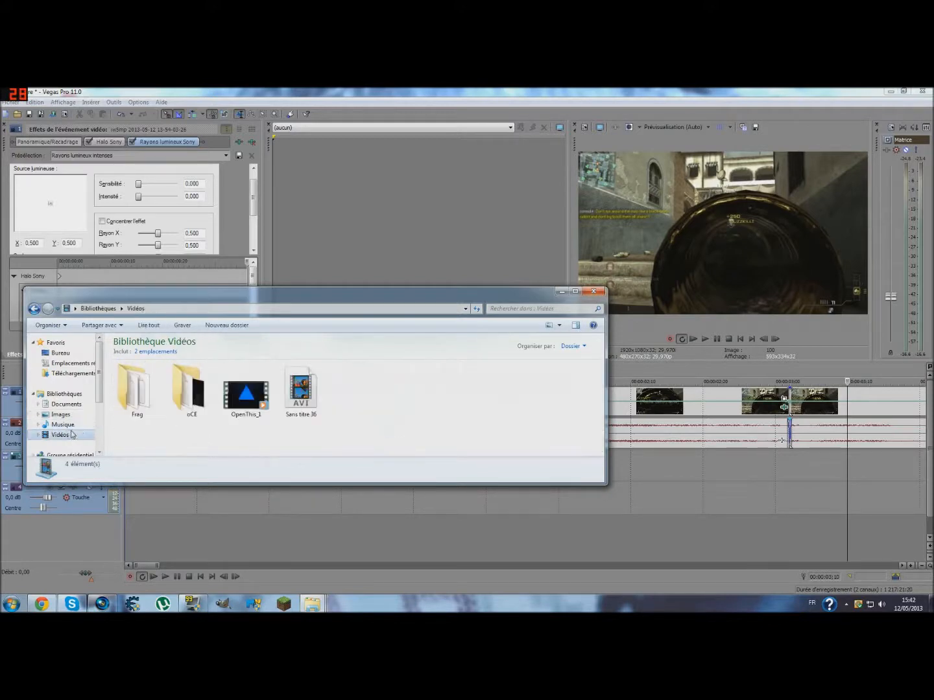
{"action": "left_click", "coordinate": [594, 291]}
- Search the computer's programs and files for "c4d" and "cinema4d"
{"action": "left_click", "coordinate": [11, 603]}
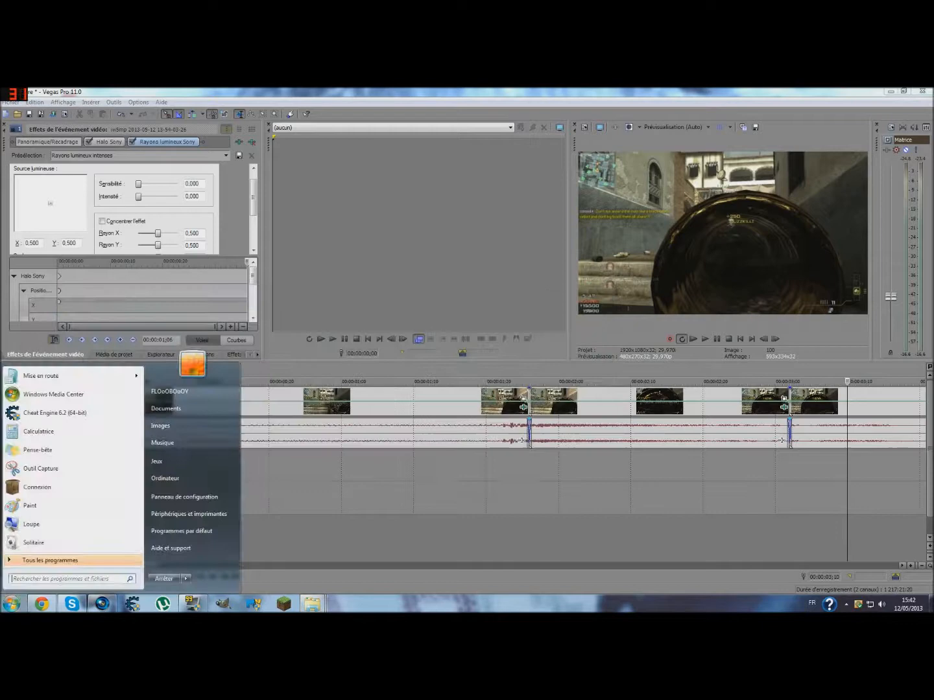
{"action": "type", "text": "c4d"}
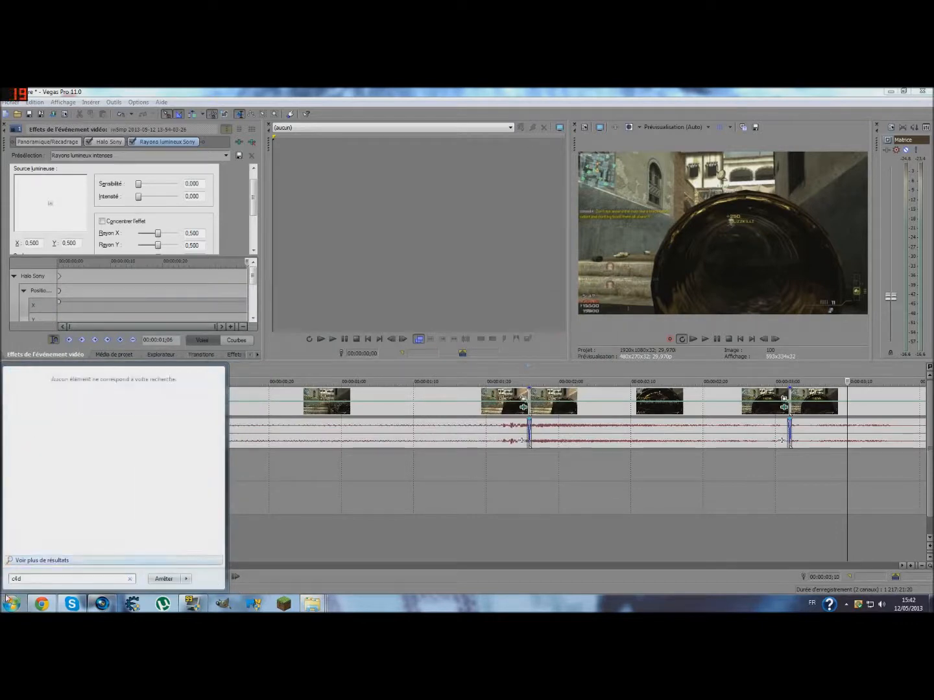
{"action": "type", "text": "cinema"}
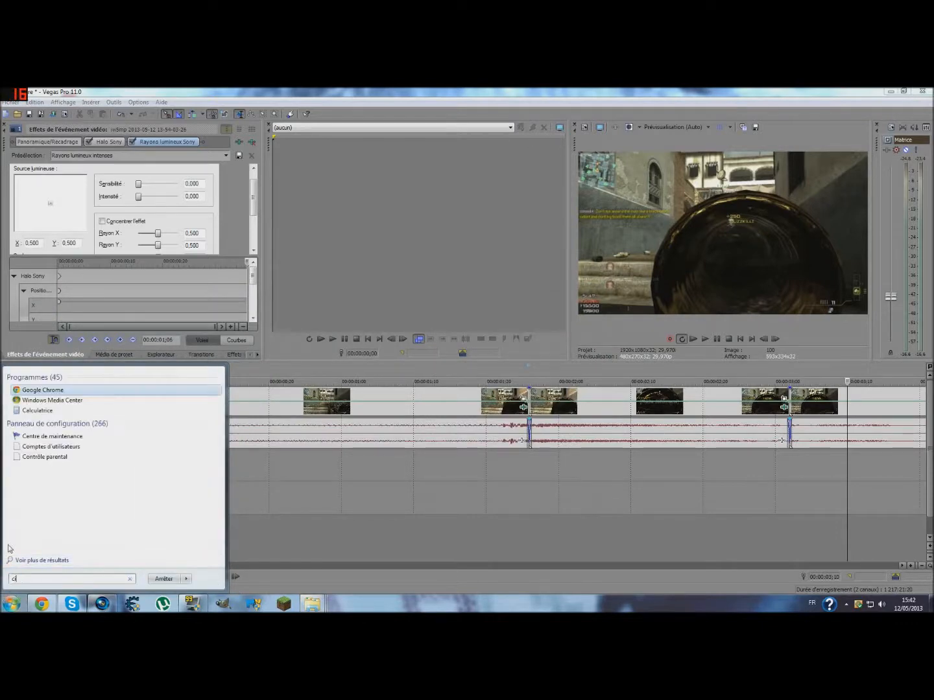
{"action": "type", "text": "4d"}
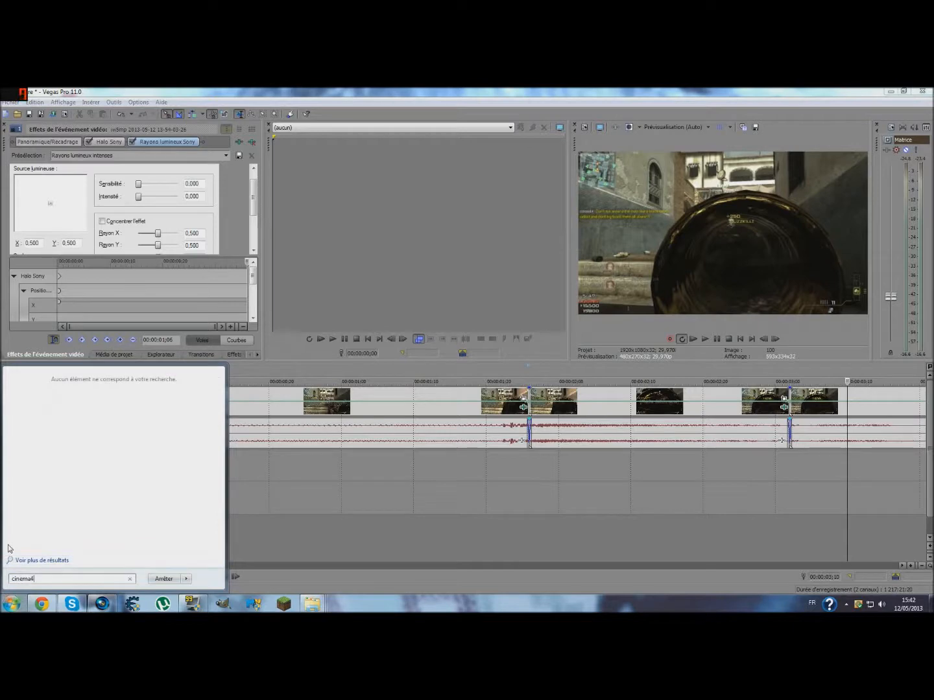
{"action": "left_click", "coordinate": [6, 603]}
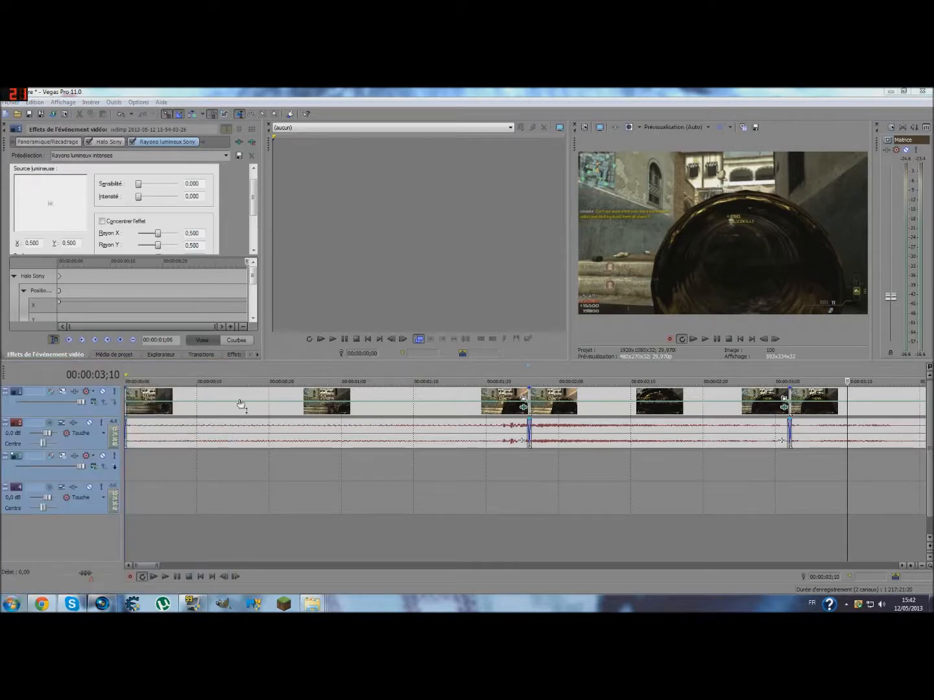
- Switch to Google Chrome and search Google Images for "sniper renders" in a new tab
{"action": "left_click", "coordinate": [44, 604]}
{"action": "key", "text": "ctrl+t"}
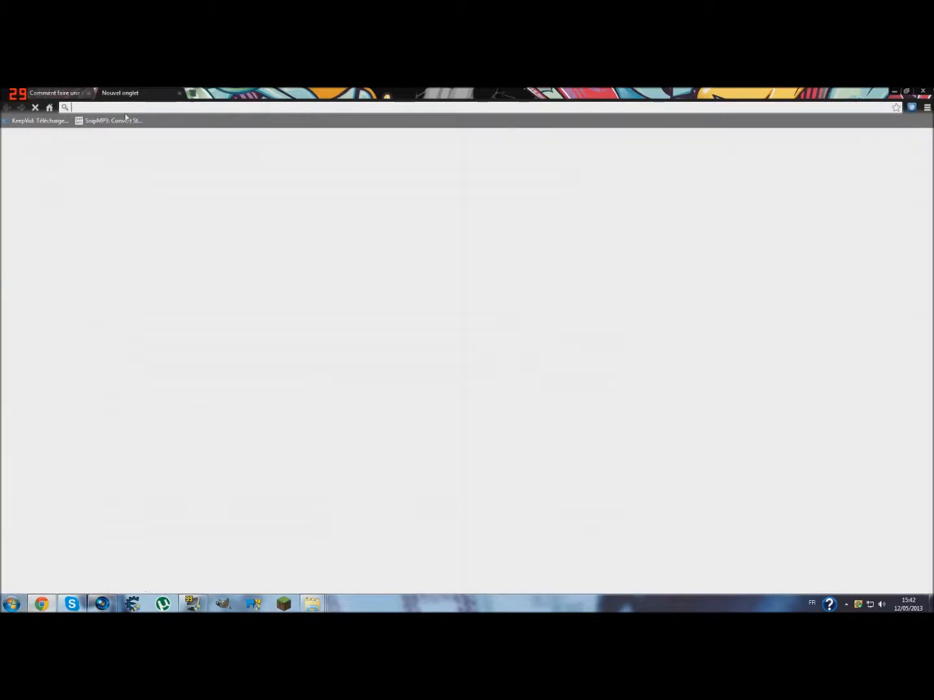
{"action": "type", "text": "google"}
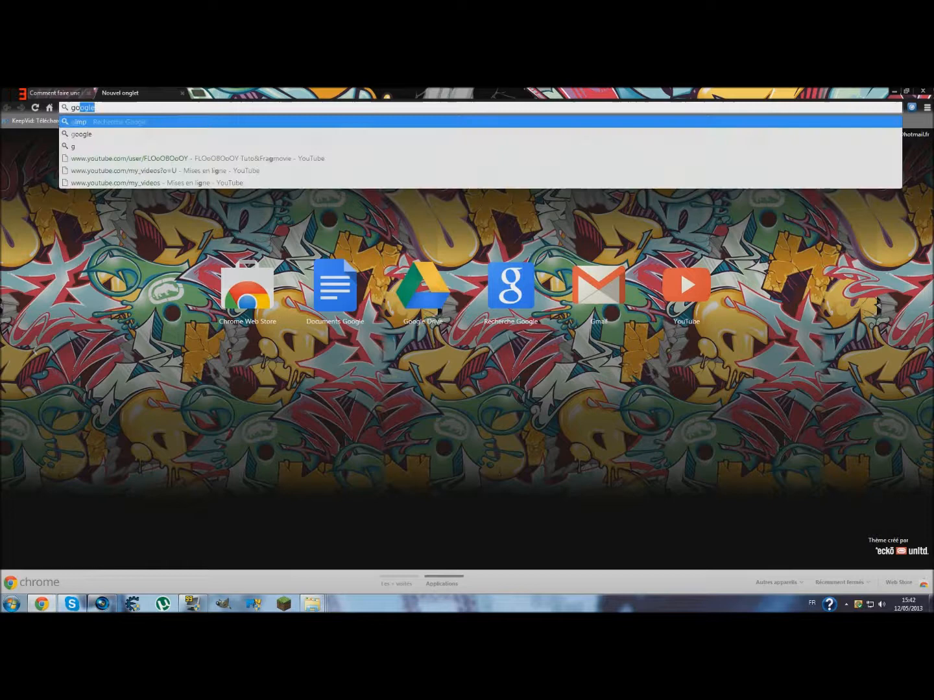
{"action": "key", "text": "Return"}
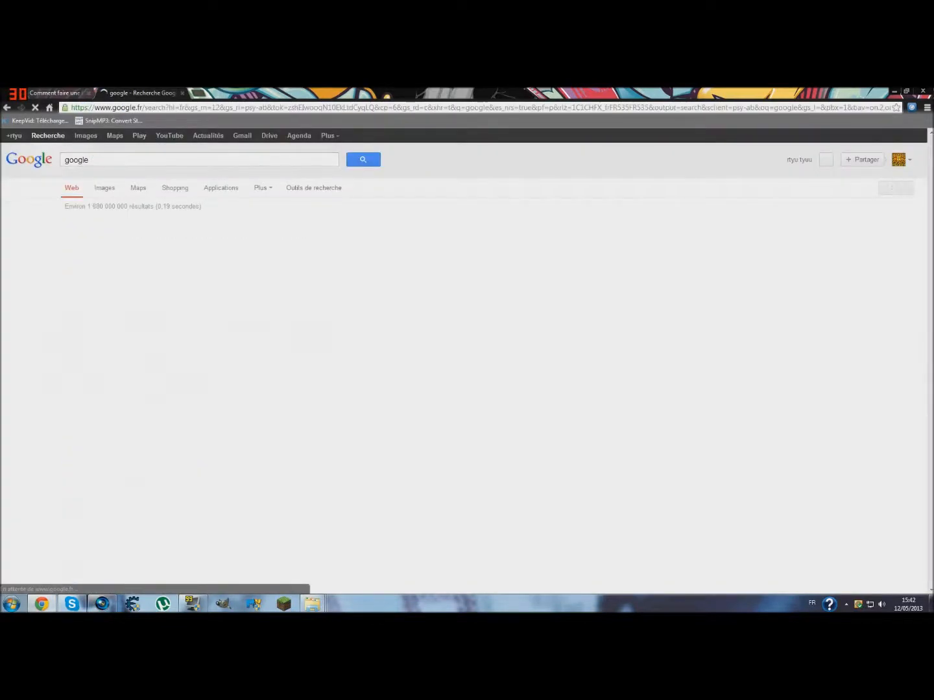
{"action": "type", "text": "sni"}
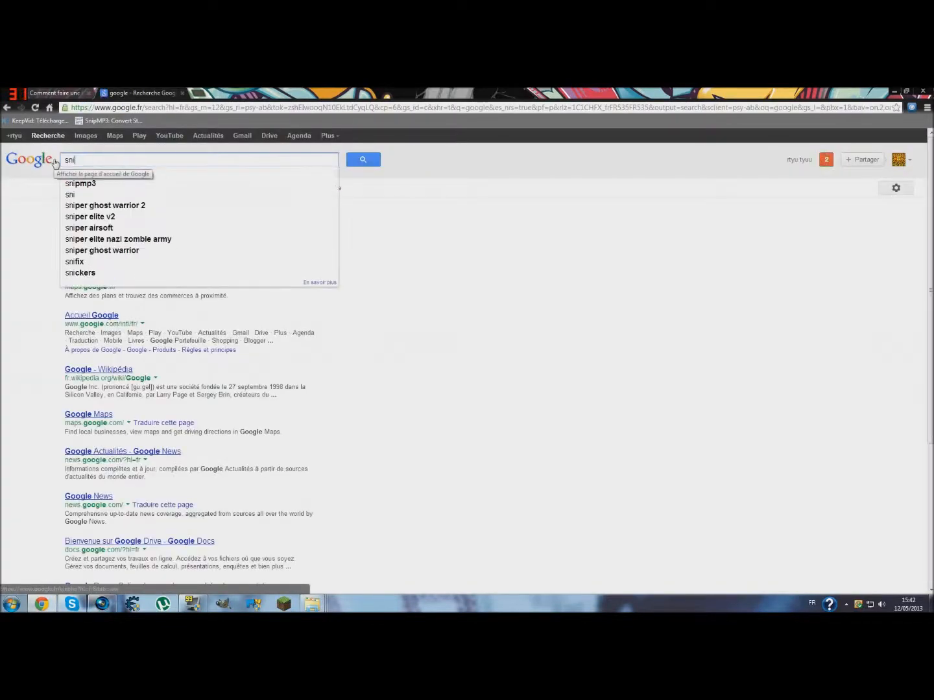
{"action": "type", "text": "per renders"}
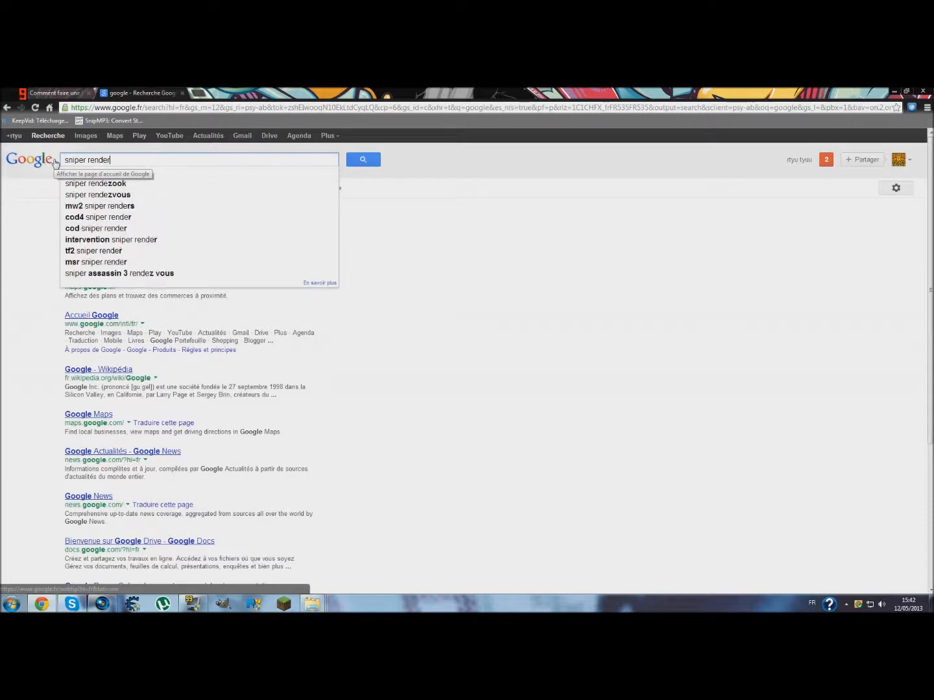
{"action": "key", "text": "Return"}
{"action": "left_click", "coordinate": [103, 121]}
{"action": "left_click", "coordinate": [6, 108]}
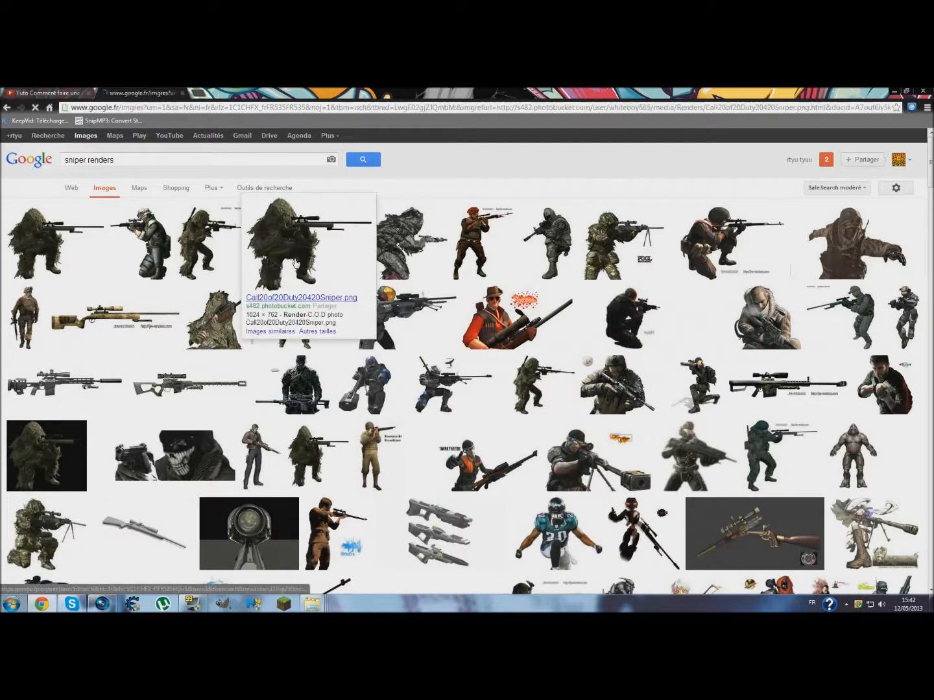
- Open the full-size PNG of the kneeling Warrock Sniper render from the image results
{"action": "left_click", "coordinate": [295, 262]}
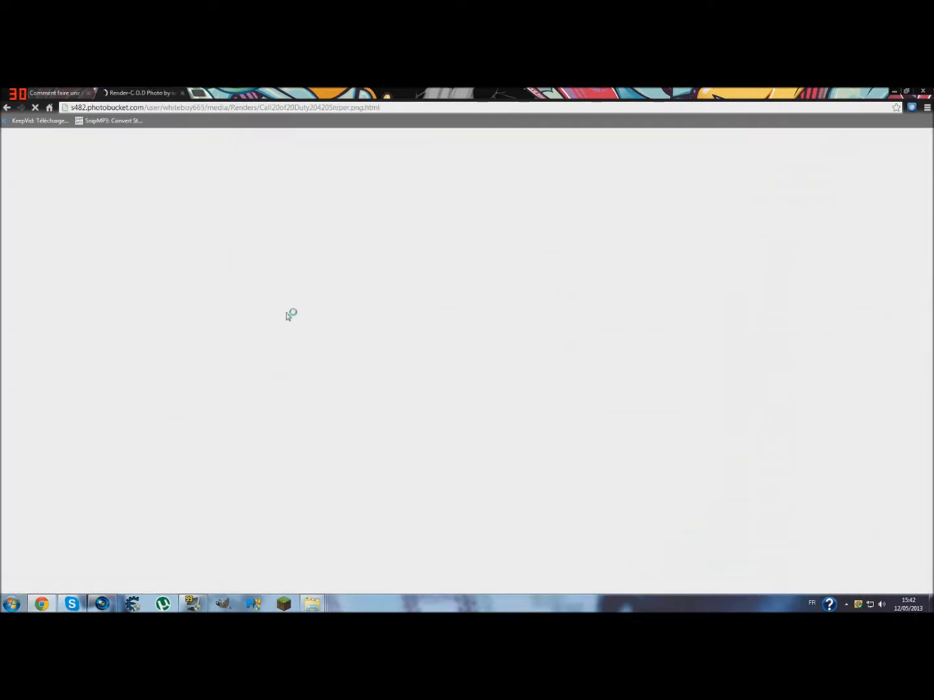
{"action": "left_click", "coordinate": [12, 109]}
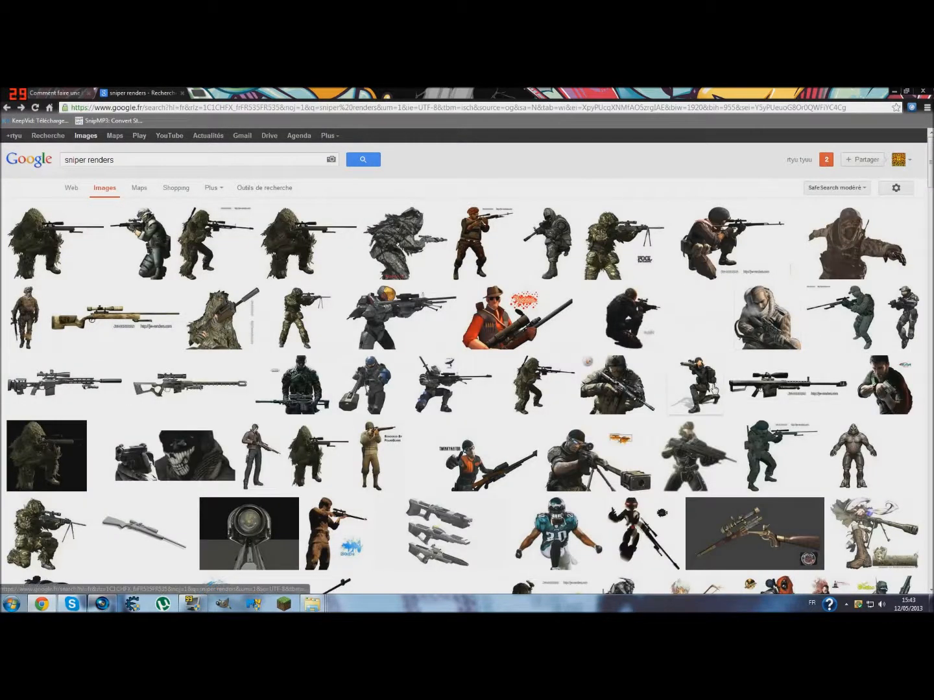
{"action": "mouse_move", "coordinate": [686, 375]}
{"action": "left_click", "coordinate": [153, 248]}
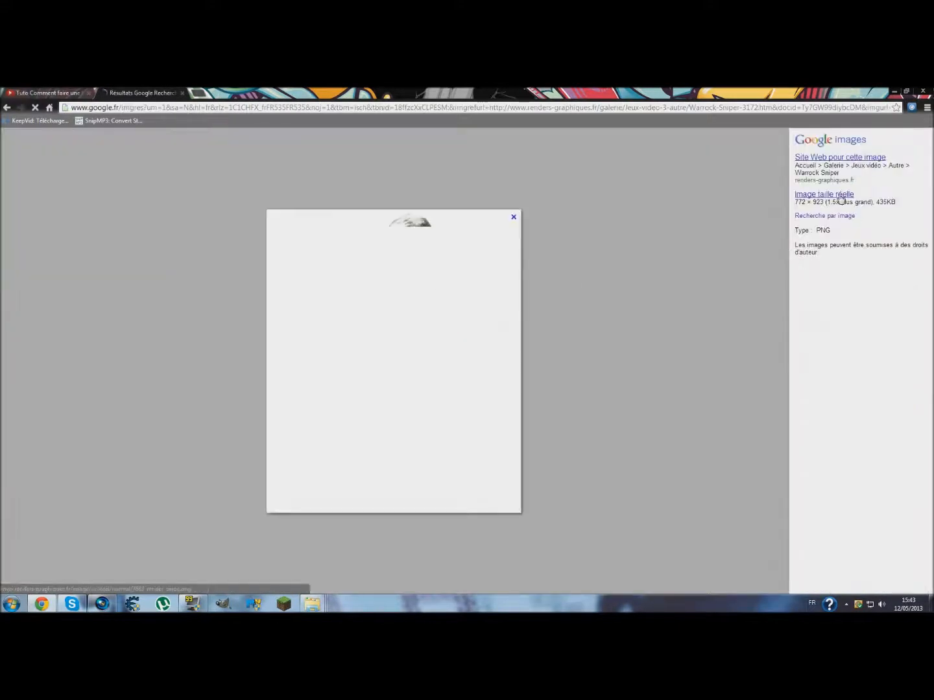
{"action": "left_click", "coordinate": [840, 195]}
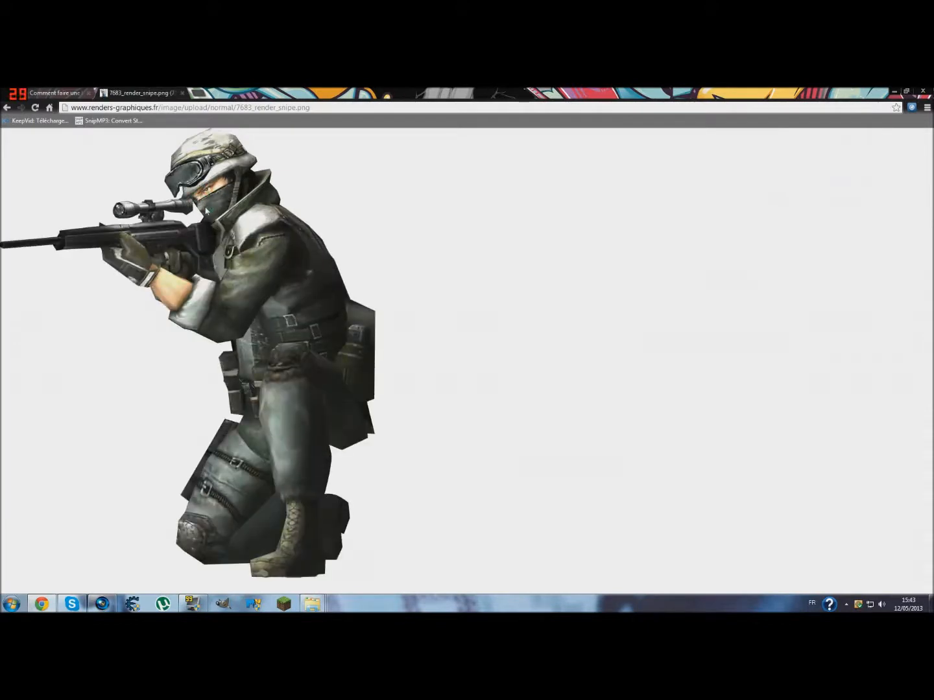
- Save the sniper image to the Images library as the PNG file 7683_render_snipe
{"action": "right_click", "coordinate": [206, 210]}
{"action": "left_click", "coordinate": [247, 218]}
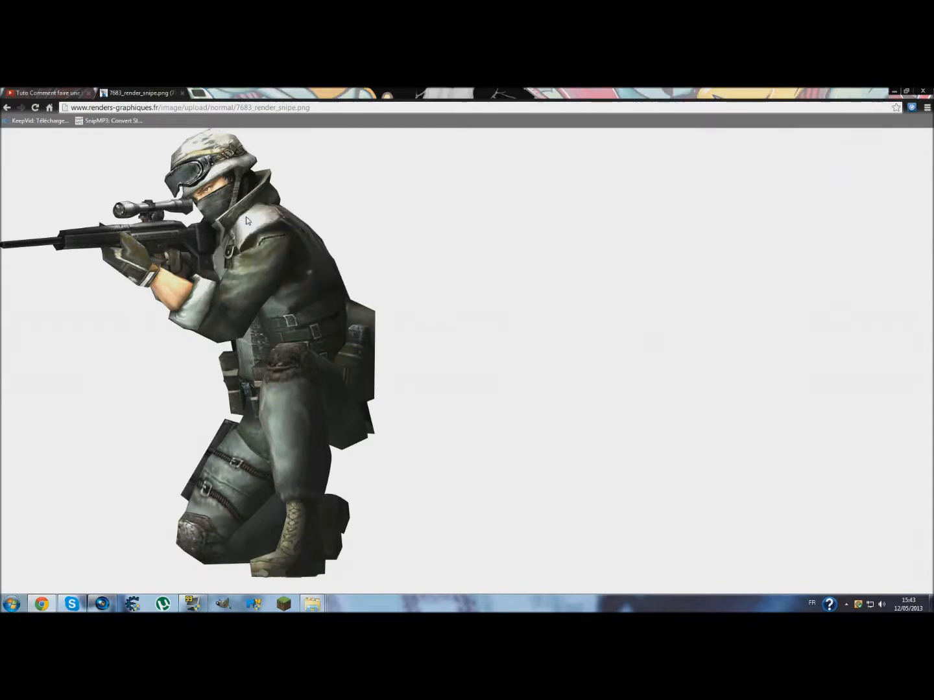
{"action": "left_click", "coordinate": [35, 216]}
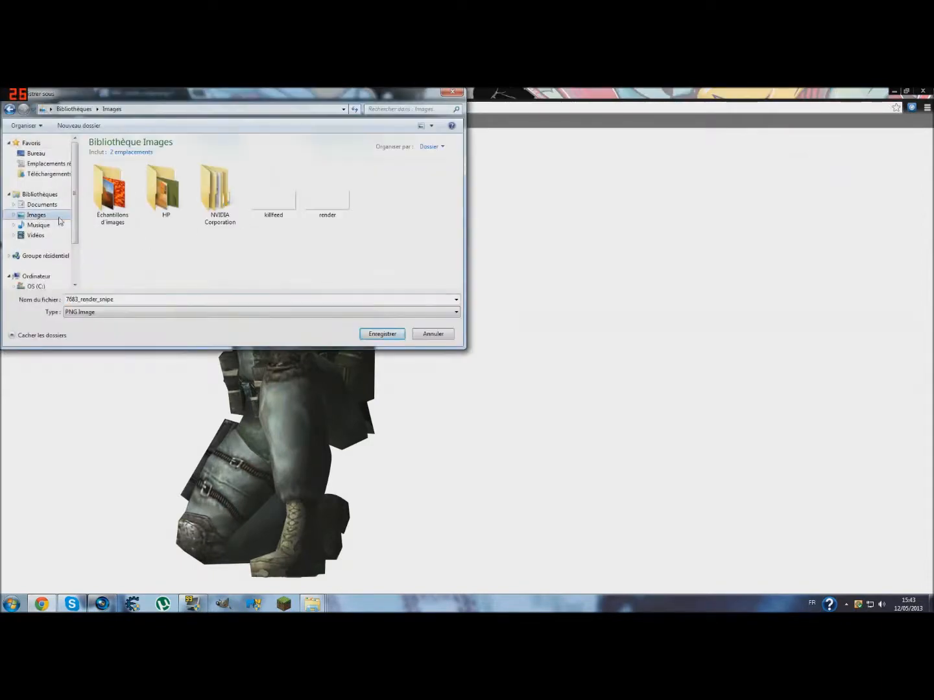
{"action": "left_click", "coordinate": [371, 333]}
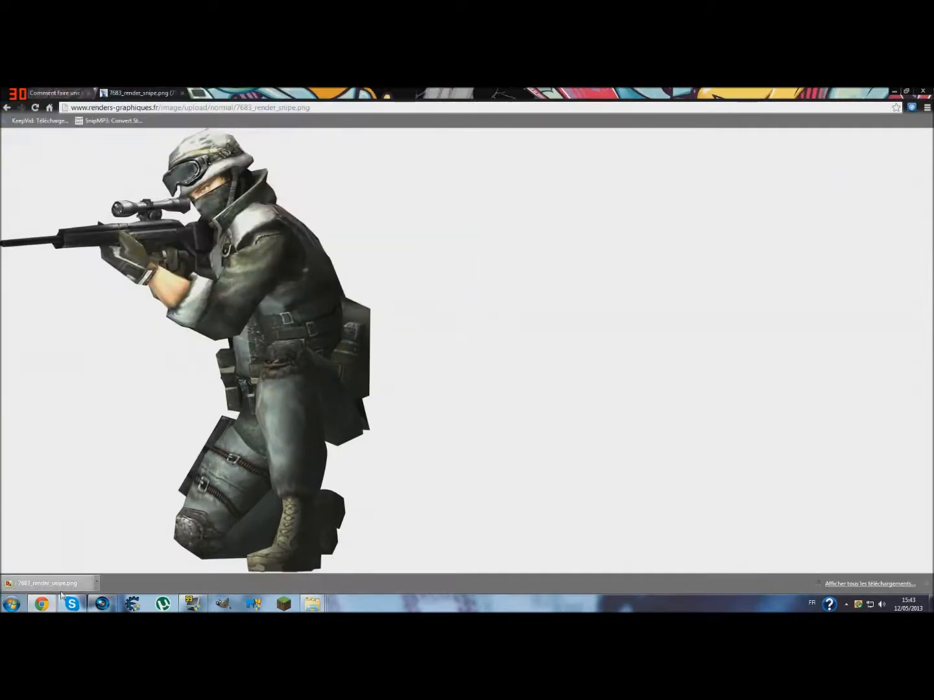
- Switch to Vegas Pro and place the 7683_render_snipe image on the lower video track, starting at 00:00:01;26
{"action": "left_click", "coordinate": [102, 606]}
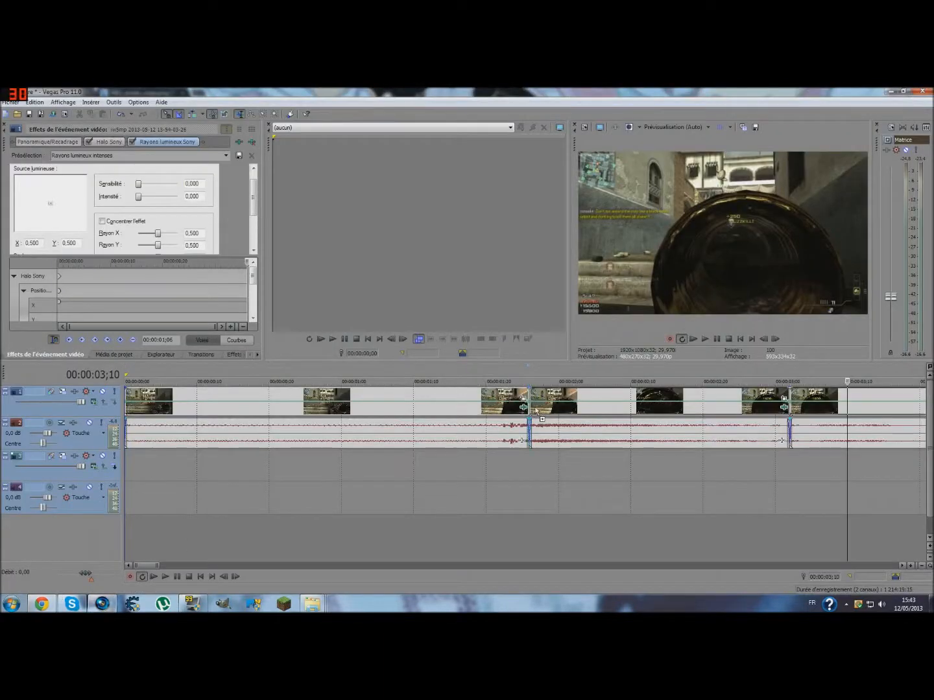
{"action": "left_click_drag", "start_coordinate": [537, 410], "coordinate": [550, 379]}
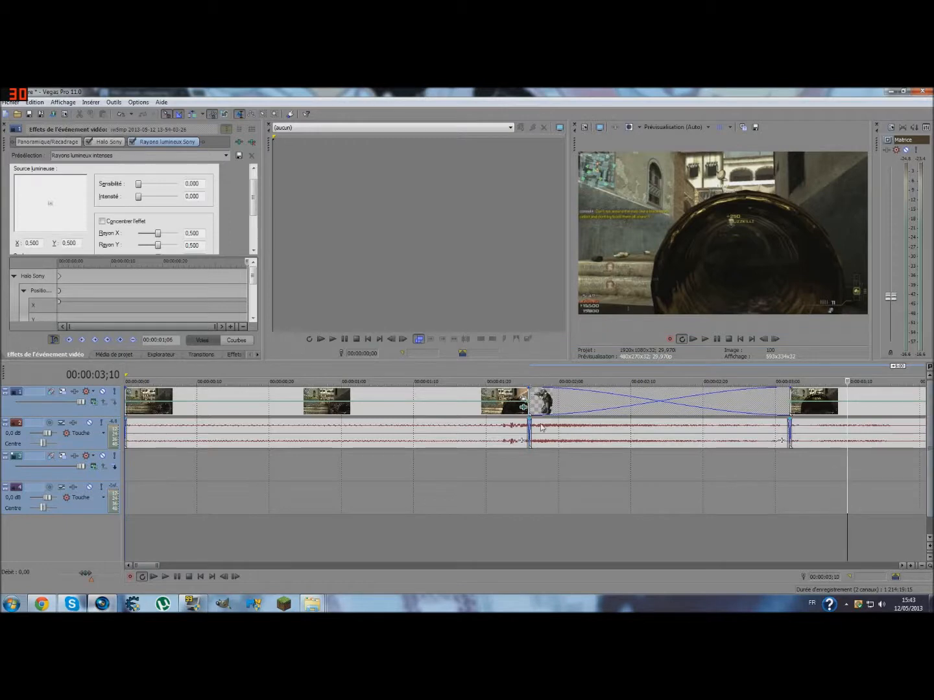
{"action": "left_click_drag", "start_coordinate": [545, 411], "coordinate": [537, 460]}
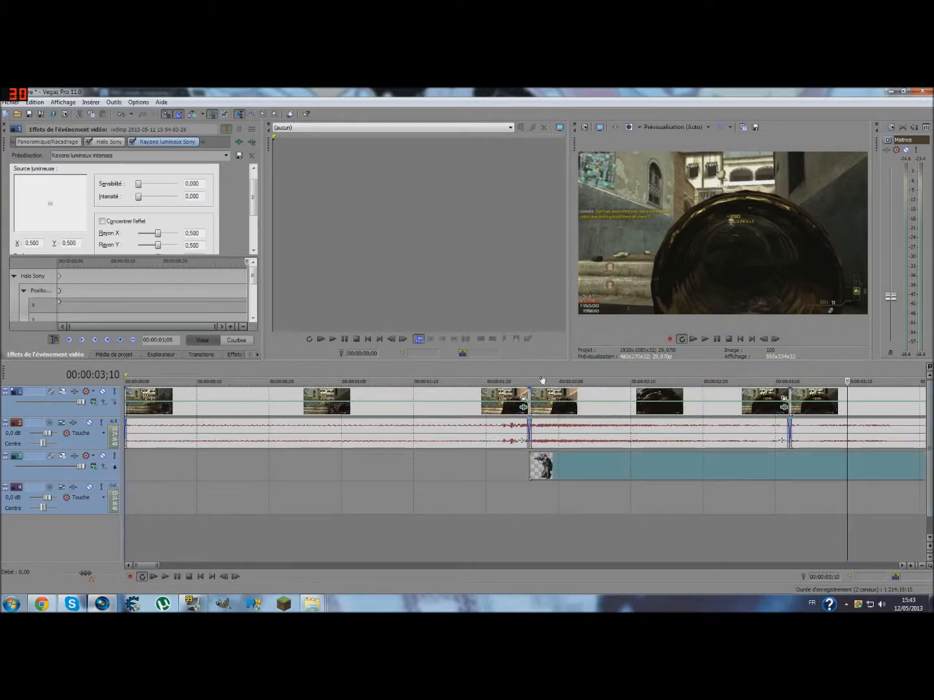
- Move the middle gameplay clip to the lower video track and fit the sniper render above it on the top track from 00:00:01;26
{"action": "left_click_drag", "start_coordinate": [544, 399], "coordinate": [539, 463]}
{"action": "left_click_drag", "start_coordinate": [815, 458], "coordinate": [796, 414]}
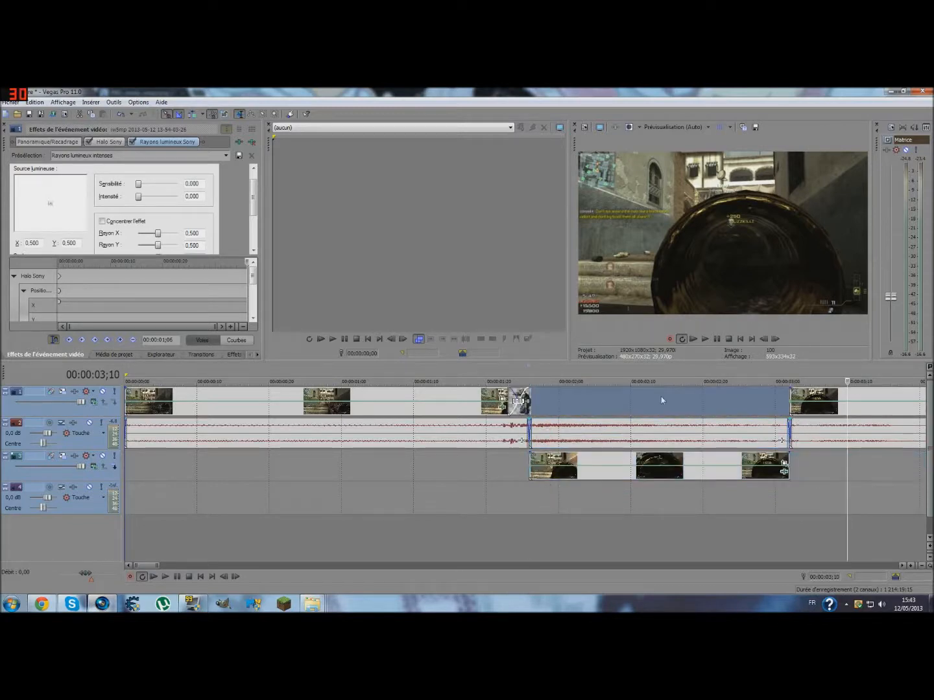
{"action": "left_click_drag", "start_coordinate": [662, 401], "coordinate": [529, 409]}
{"action": "left_click", "coordinate": [624, 406]}
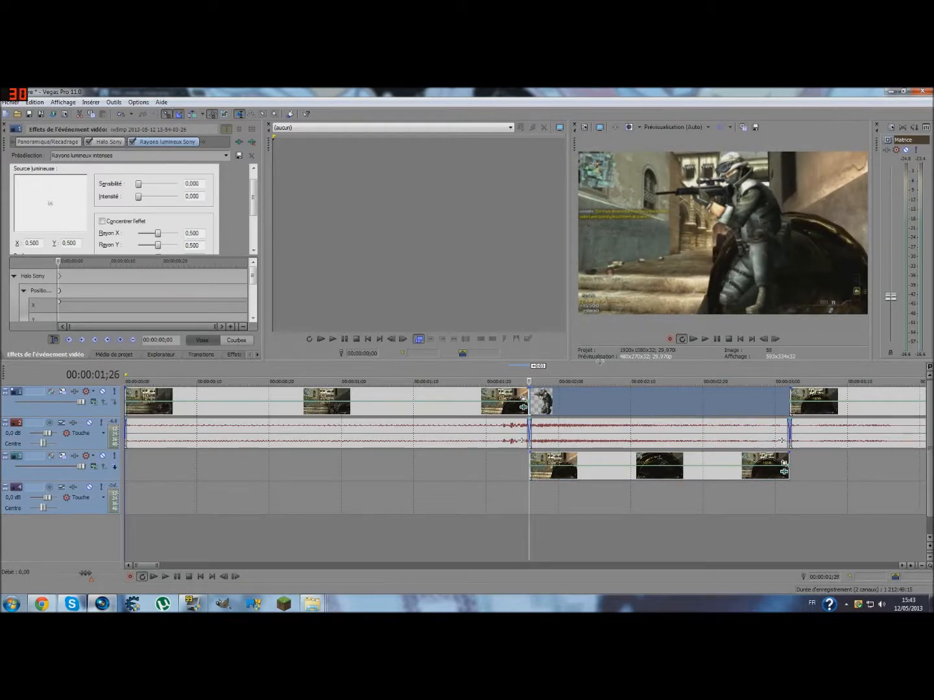
- Adjust the join between the sniper render's end and the last gameplay clip on the top video track
{"action": "left_click", "coordinate": [762, 395]}
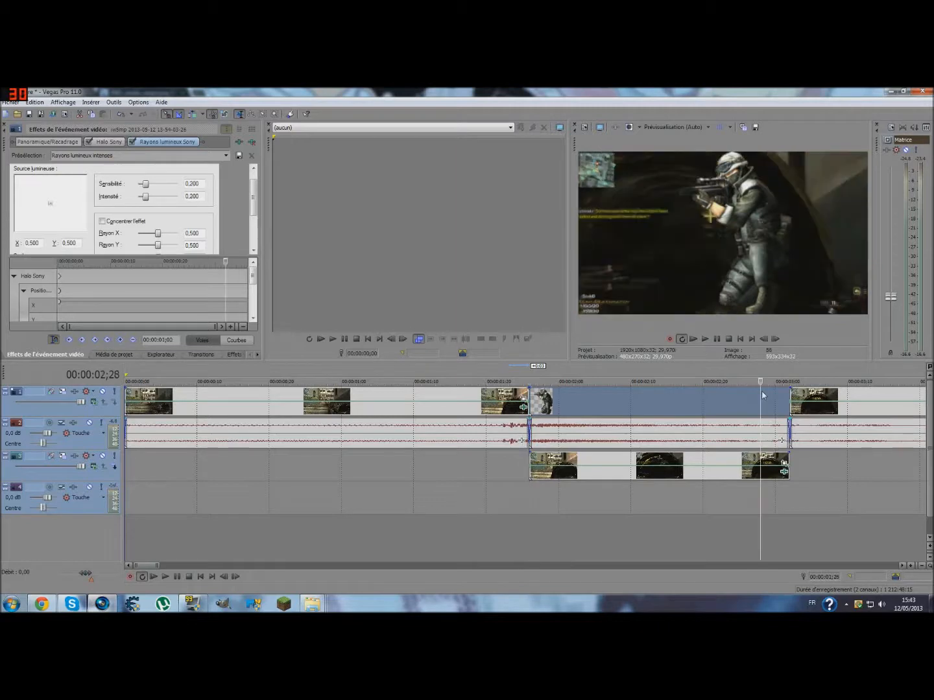
{"action": "scroll", "coordinate": [763, 395], "scroll_direction": "up", "scroll_amount": 5}
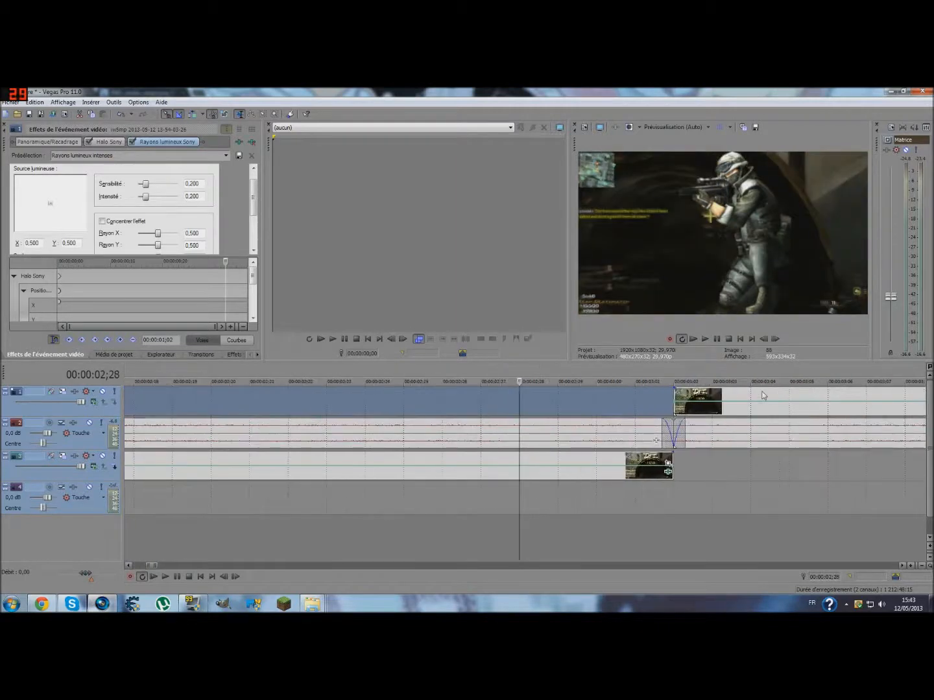
{"action": "left_click", "coordinate": [674, 398]}
{"action": "mouse_move", "coordinate": [672, 401]}
{"action": "left_mouse_down"}
{"action": "mouse_move", "coordinate": [897, 392]}
{"action": "mouse_move", "coordinate": [686, 397]}
{"action": "left_mouse_up"}
{"action": "scroll", "coordinate": [631, 415], "scroll_direction": "down", "scroll_amount": 3}
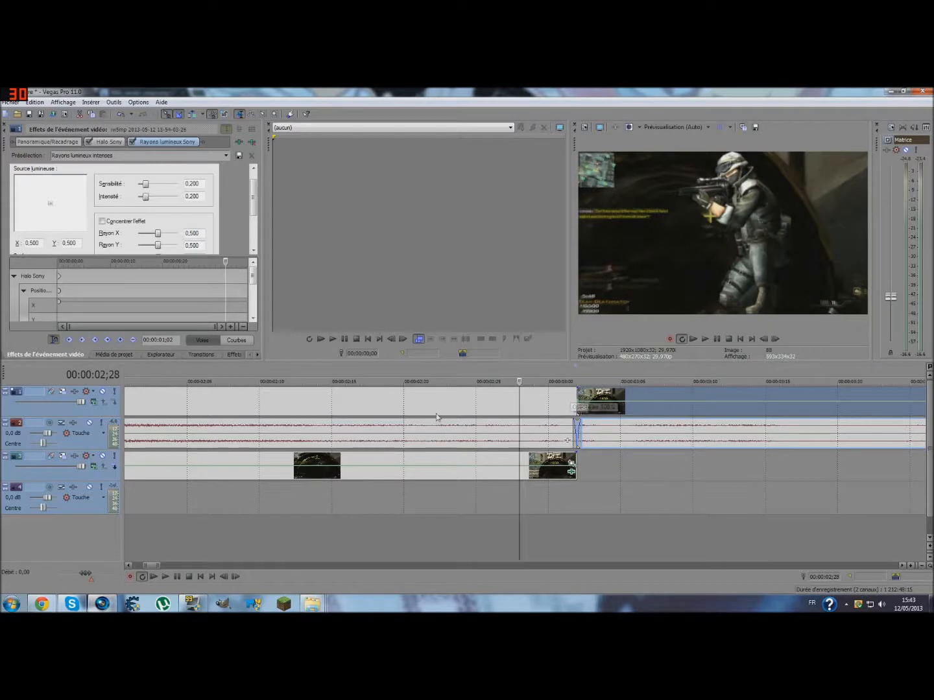
- Open the Panoramique/Recadrage settings of the sniper render with the playhead at 00:00:01;28
{"action": "left_click_drag", "start_coordinate": [520, 405], "coordinate": [474, 410]}
{"action": "left_click_drag", "start_coordinate": [84, 408], "coordinate": [365, 412]}
{"action": "left_click", "coordinate": [377, 406]}
{"action": "right_click", "coordinate": [376, 407]}
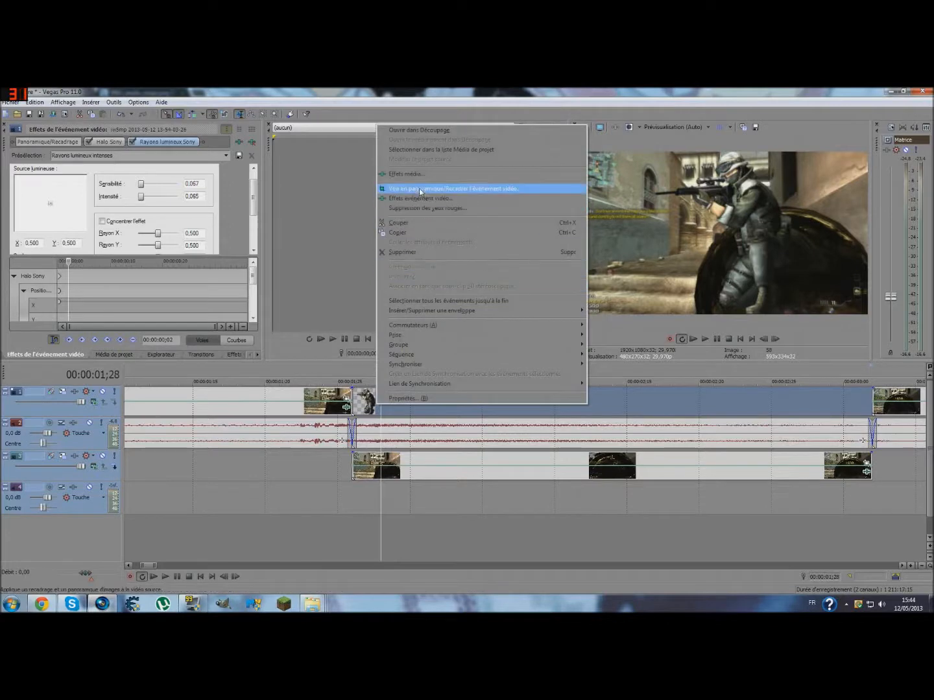
{"action": "left_click", "coordinate": [421, 189]}
{"action": "scroll", "coordinate": [218, 252], "scroll_direction": "down", "scroll_amount": 3}
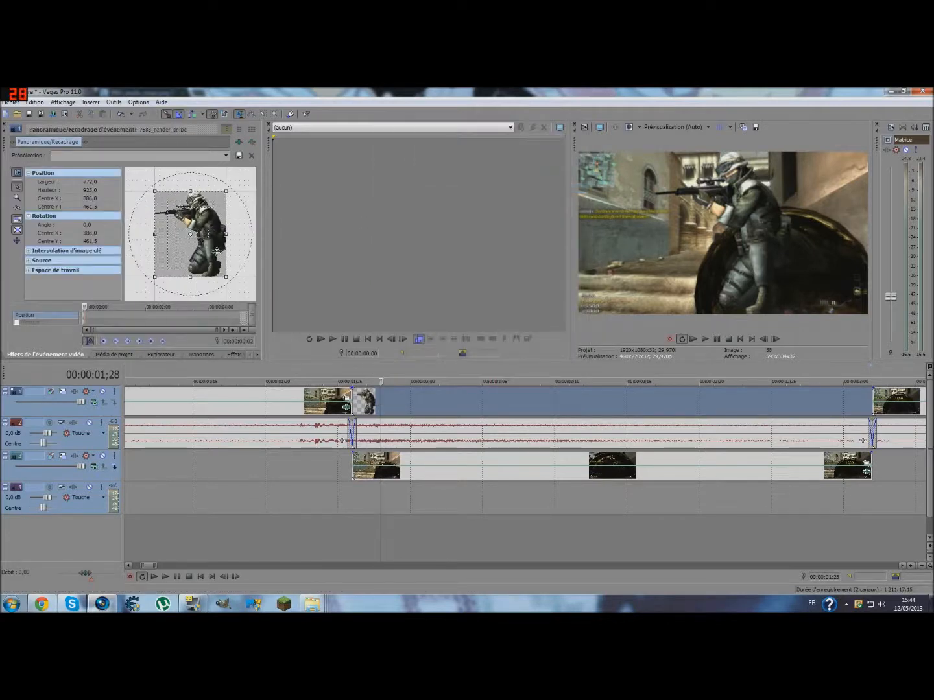
- Enlarge the sniper render's crop frame to about 2007 × 2400 and shift its centre to about X 970, Y 597.5
{"action": "left_click_drag", "start_coordinate": [214, 263], "coordinate": [318, 310]}
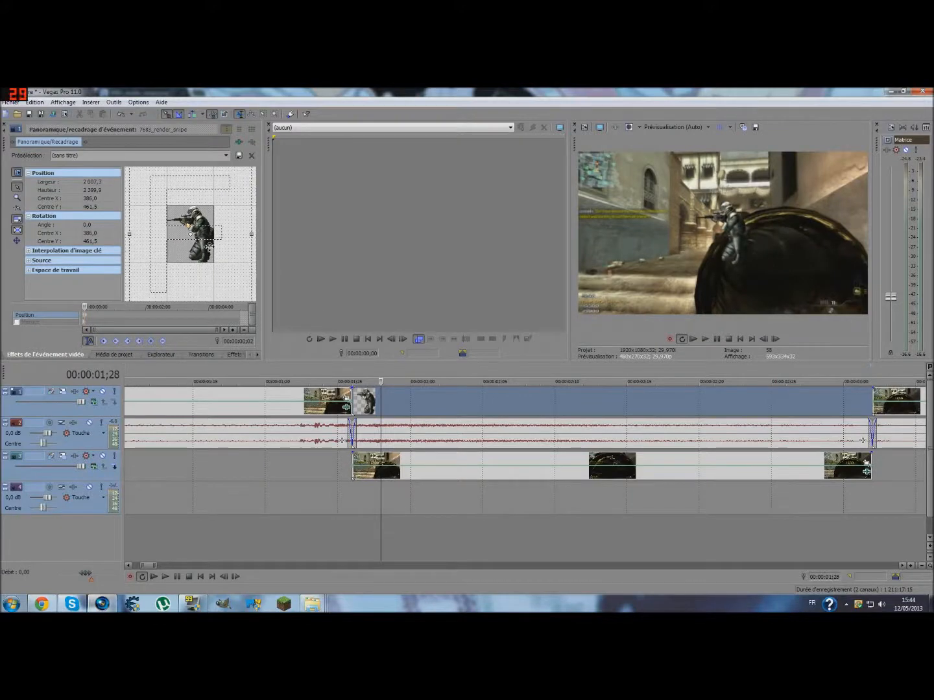
{"action": "left_click_drag", "start_coordinate": [220, 248], "coordinate": [257, 257]}
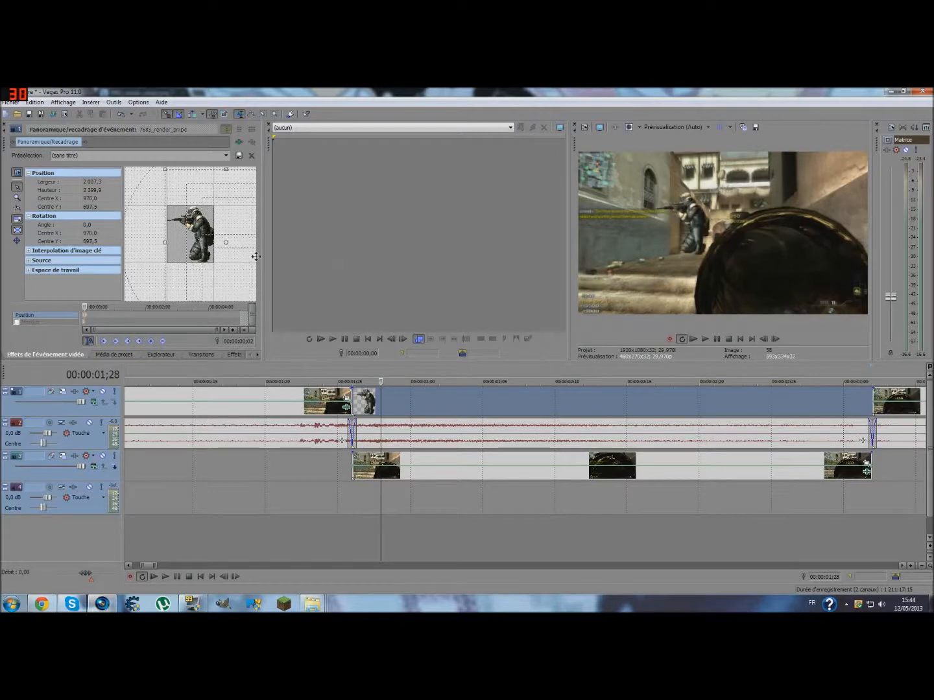
- Turn off Conserver les proportions in the sniper render's event properties
{"action": "right_click", "coordinate": [425, 401]}
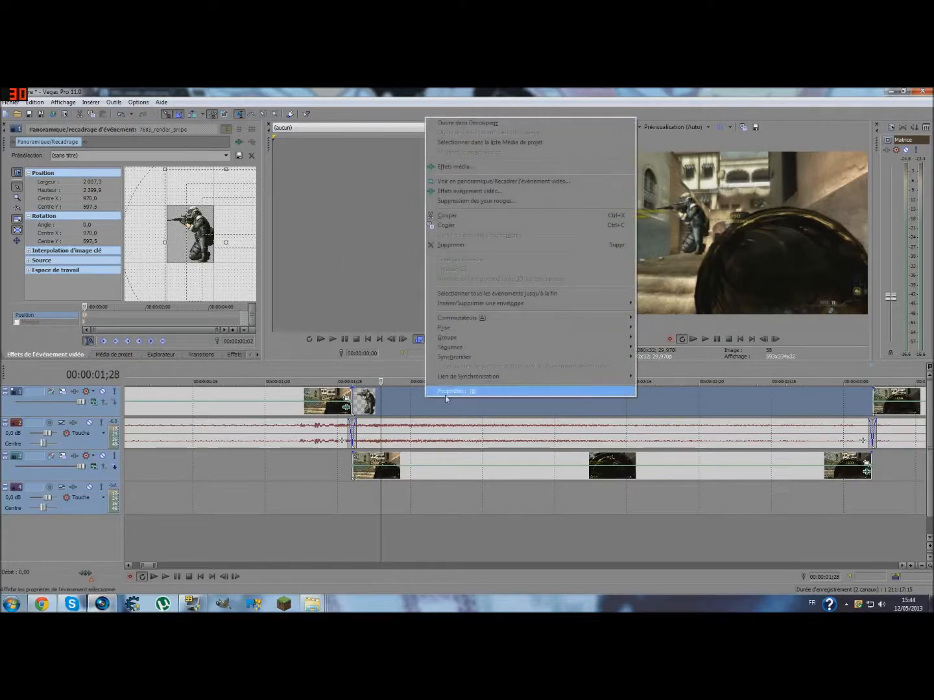
{"action": "left_click", "coordinate": [444, 392]}
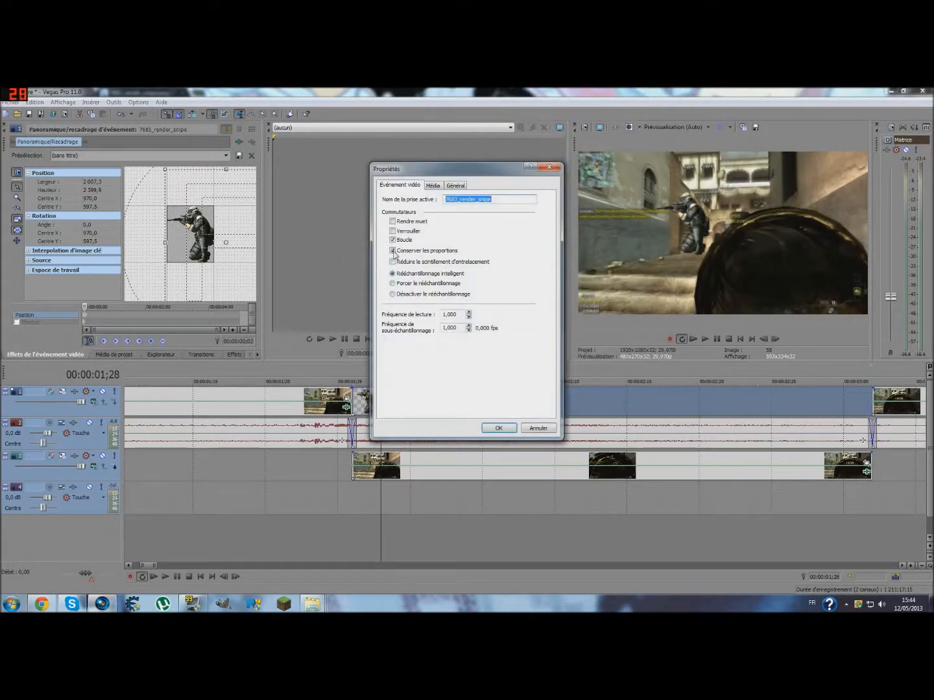
{"action": "left_click", "coordinate": [496, 429]}
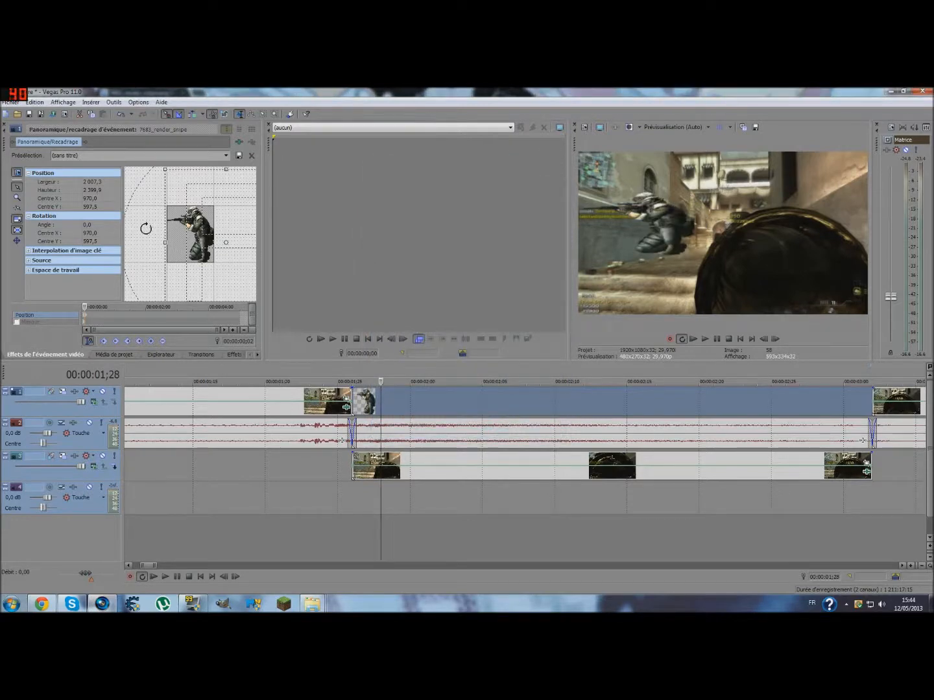
- Enlarge the render's crop frame to about 2793 × 3340 and move its centre to about X 1354, Y -618.5
{"action": "left_click_drag", "start_coordinate": [166, 170], "coordinate": [147, 165]}
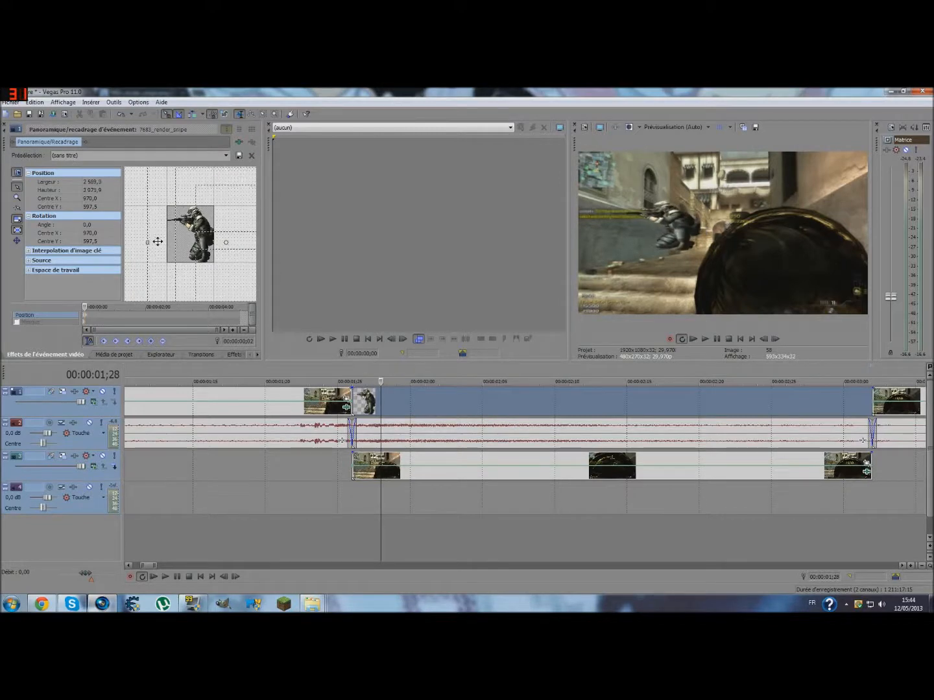
{"action": "left_click_drag", "start_coordinate": [146, 242], "coordinate": [139, 238]}
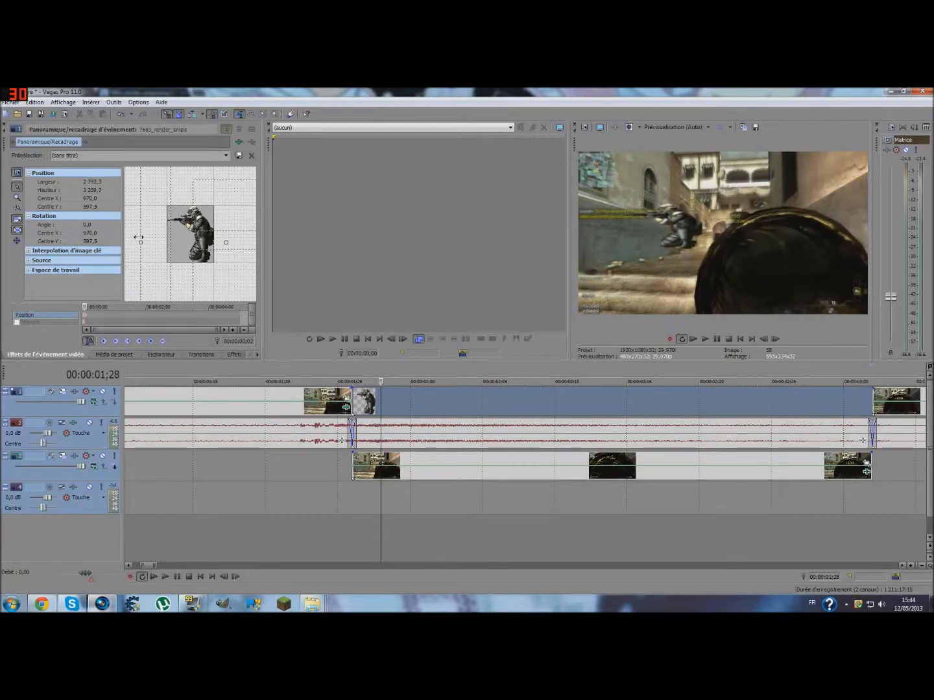
{"action": "left_click_drag", "start_coordinate": [195, 231], "coordinate": [217, 159]}
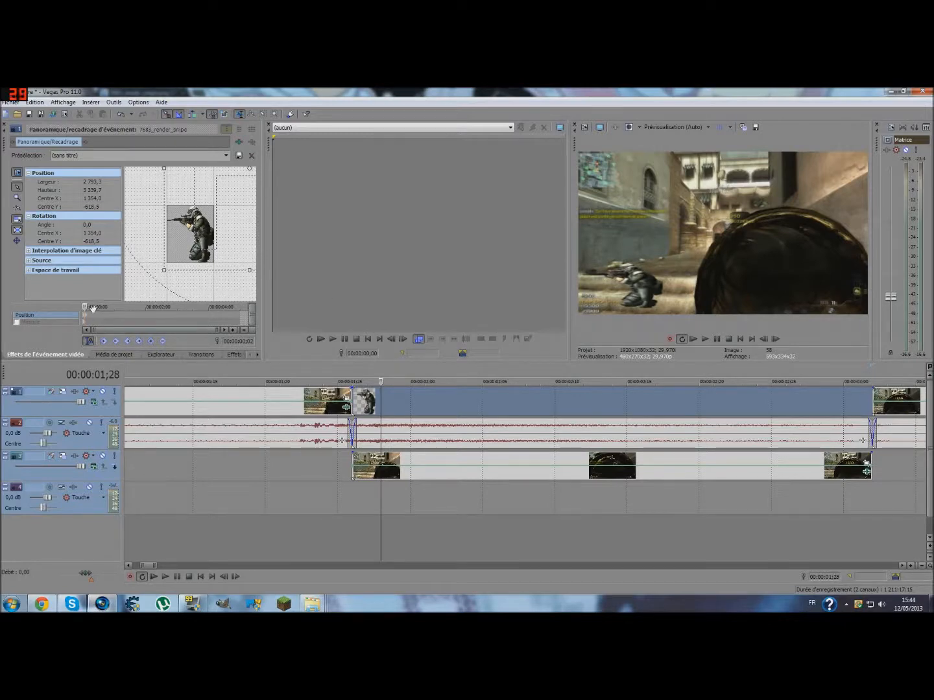
- Animate the render's crop centre to about X -270, Y 69.5 at 00:00:03;02 and X -542, Y 1457 at 00:00:03;01
{"action": "left_click", "coordinate": [776, 340]}
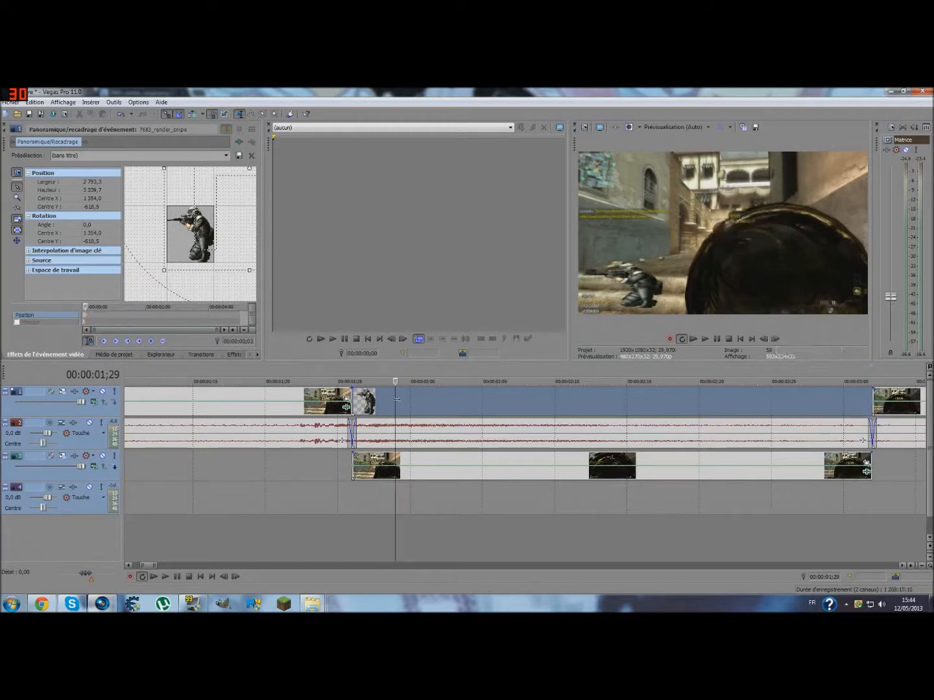
{"action": "key", "text": "space"}
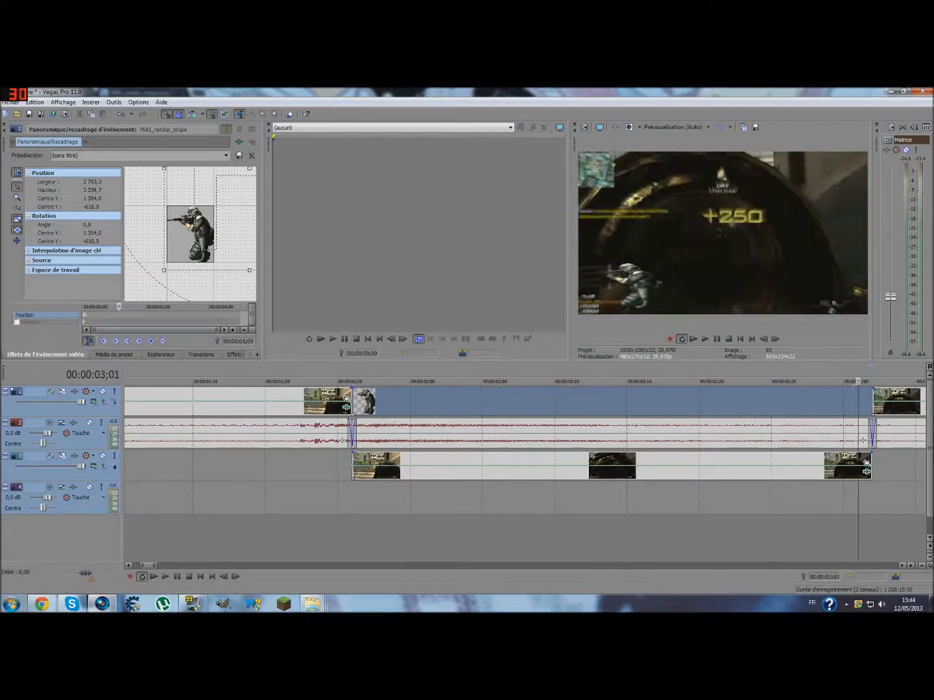
{"action": "left_click_drag", "start_coordinate": [204, 235], "coordinate": [98, 279]}
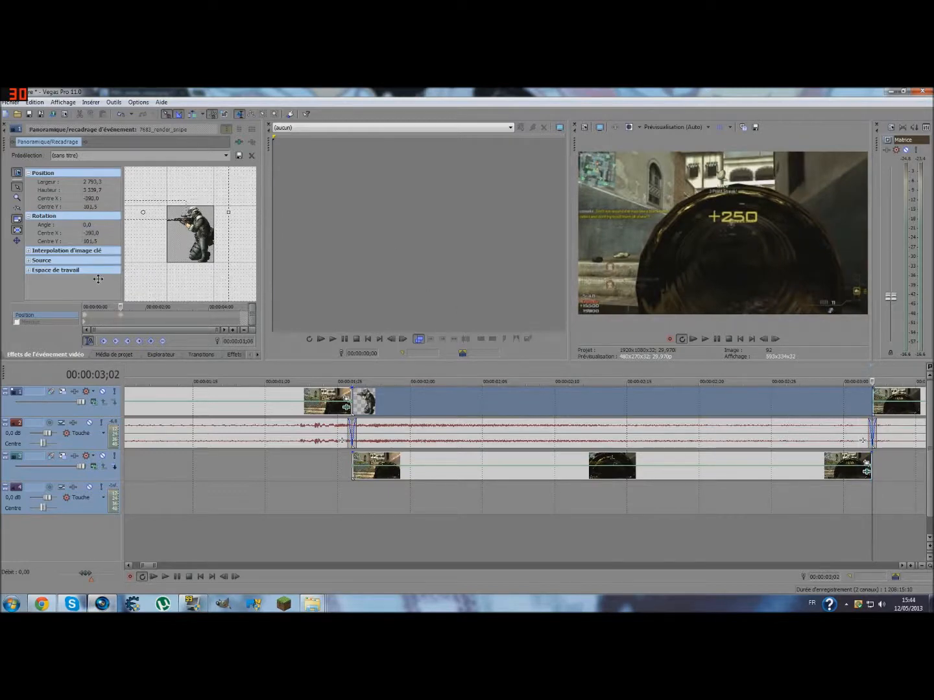
{"action": "left_click", "coordinate": [765, 339]}
{"action": "left_click_drag", "start_coordinate": [216, 238], "coordinate": [195, 323]}
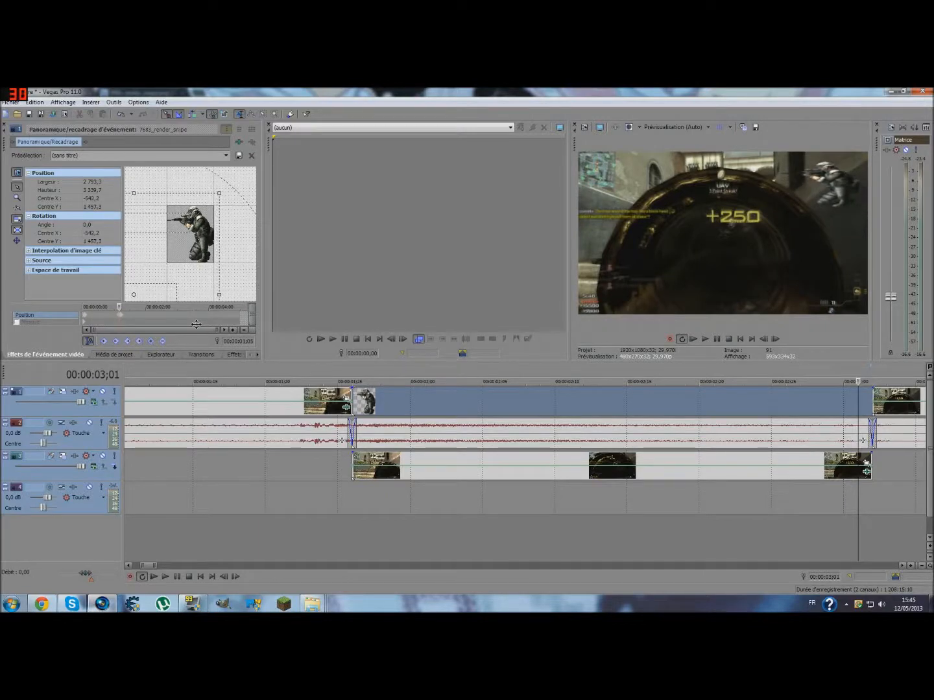
- Step through the frames after the sniper render, and play the project from the start to check its animation
{"action": "left_click", "coordinate": [777, 341]}
{"action": "left_click", "coordinate": [778, 342]}
{"action": "left_click", "coordinate": [777, 342]}
{"action": "left_click", "coordinate": [777, 342]}
{"action": "left_click", "coordinate": [778, 341]}
{"action": "left_click", "coordinate": [777, 342]}
{"action": "left_click", "coordinate": [777, 341]}
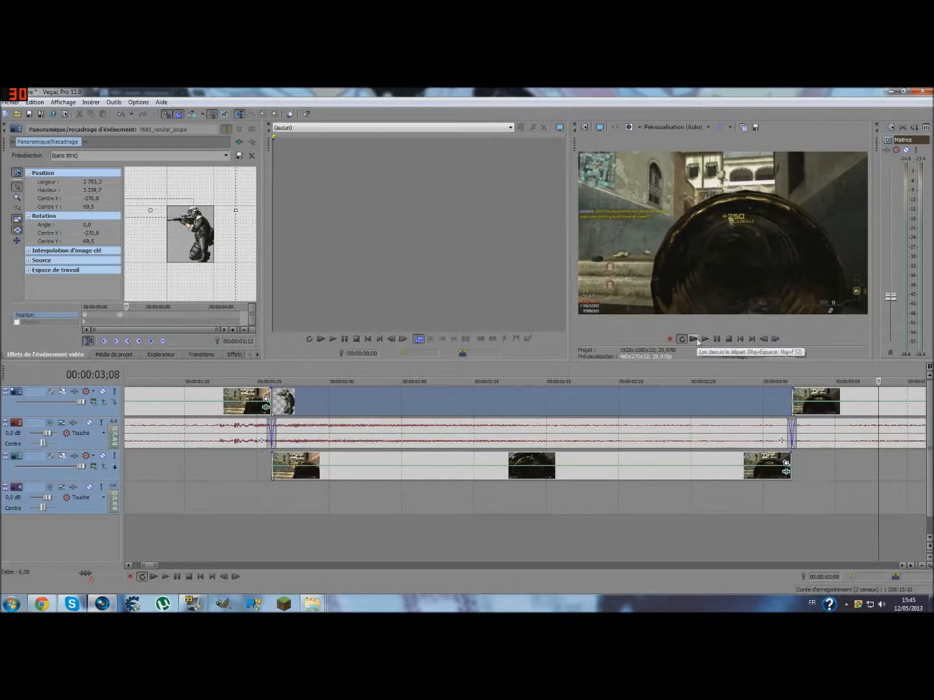
{"action": "left_click", "coordinate": [696, 341]}
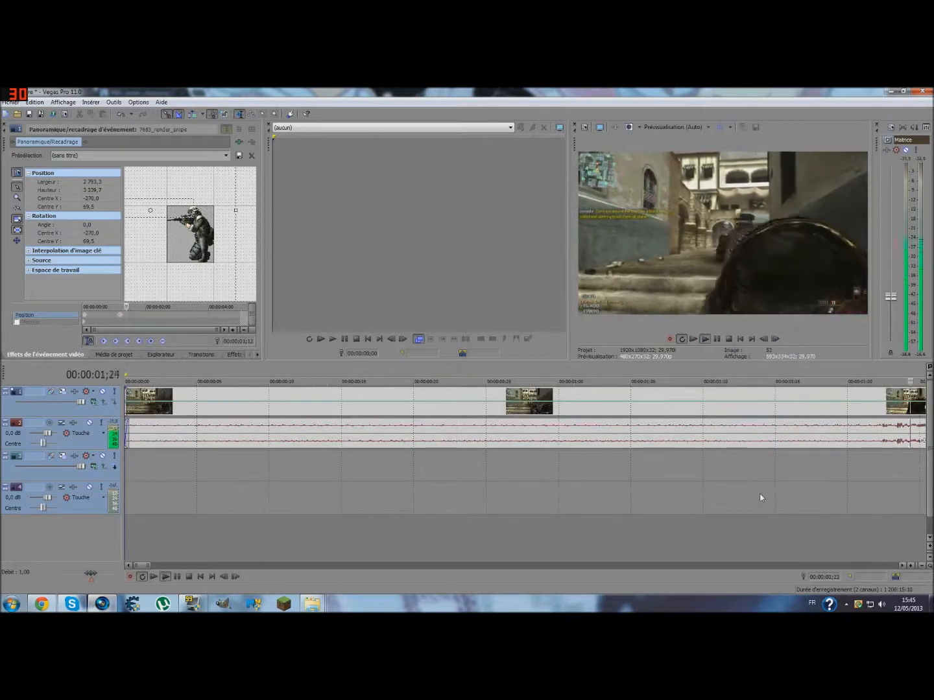